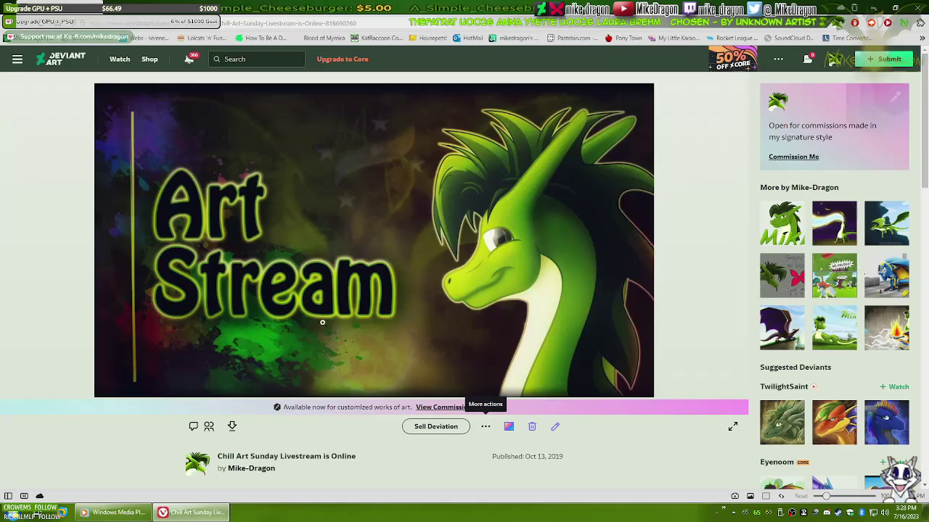
# - Open the commission's folder and bring the dragon workshop sketches and Progress Sheet 3 into Paint
pyautogui.press('super+e')
pyautogui.hotkey('alt', 'Up')
pyautogui.press('Return')
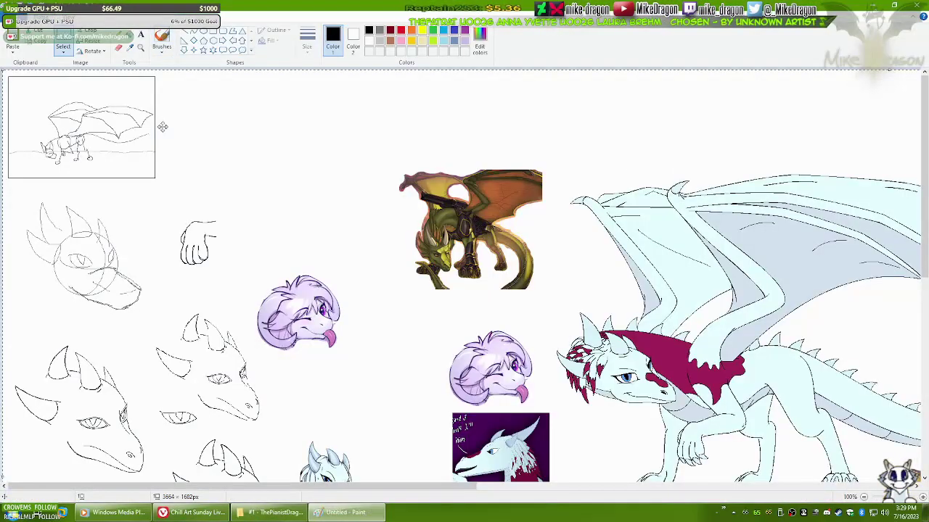
pyautogui.rightClick(129, 166)
pyautogui.hscroll(5, 464, 291)
pyautogui.hotkey('alt', 'Tab')
pyautogui.hotkey('alt', 'Tab')
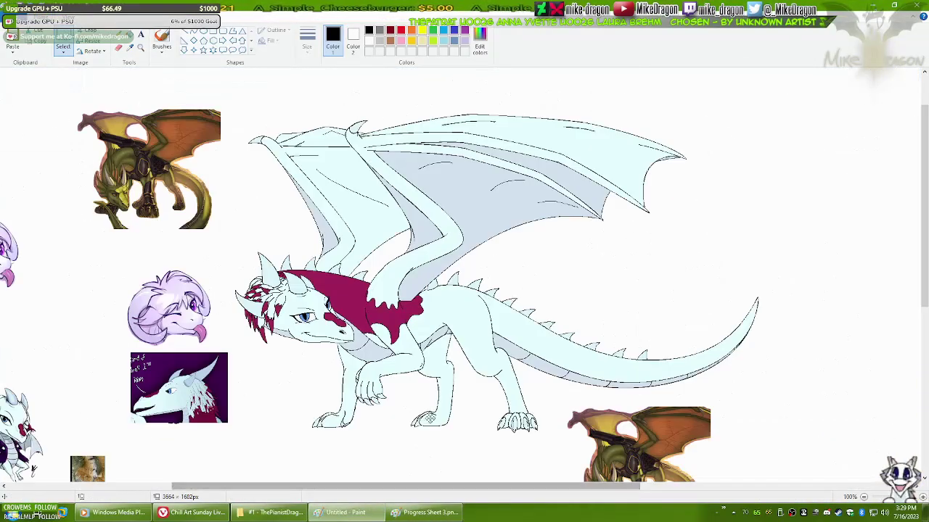
# - Replace the coloured dragon in the workshop image with its uncoloured line art and save the image as Workshop.png
pyautogui.hotkey('ctrl', 'z')
pyautogui.click(140, 47)
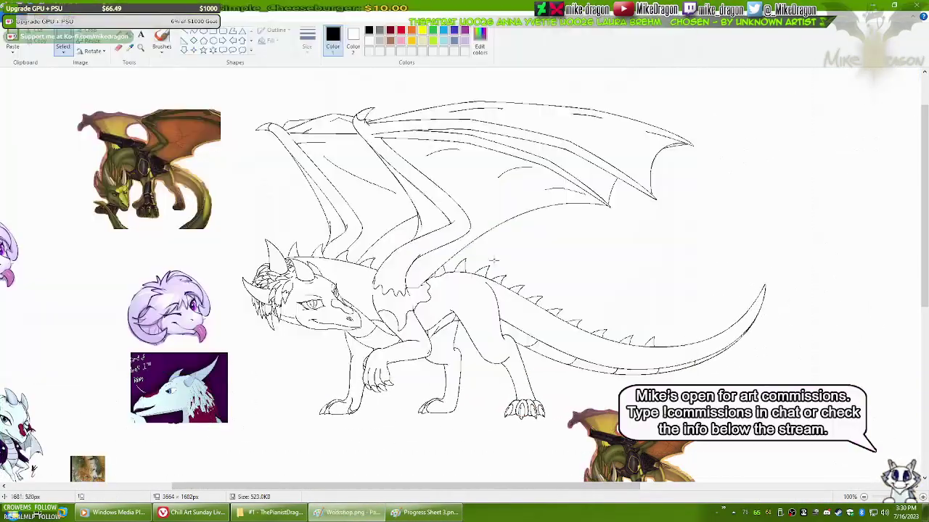
pyautogui.click(623, 332)
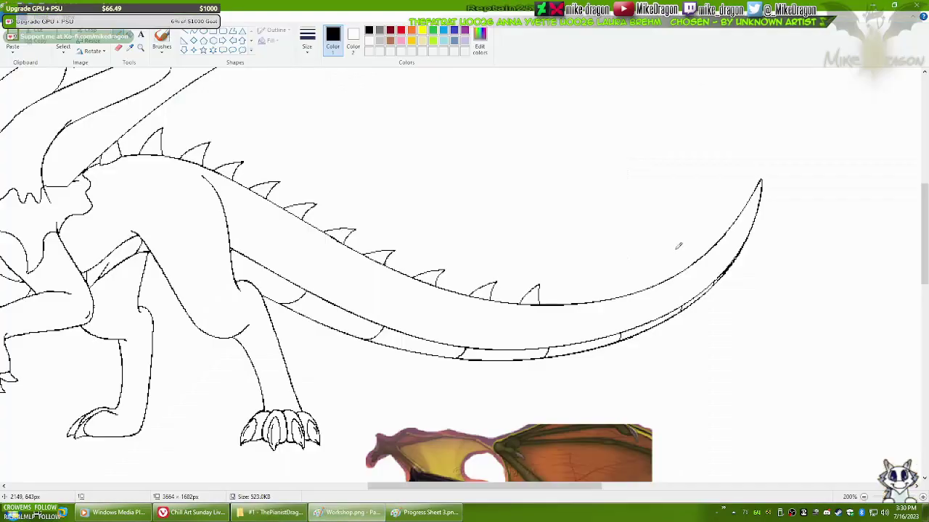
pyautogui.scroll(-2, 404, 246)
# - Examine the tail spikes, belly scales and feet in the chibi and bio-page reference images
pyautogui.hotkey('alt', 'Tab')
pyautogui.doubleClick(518, 87)
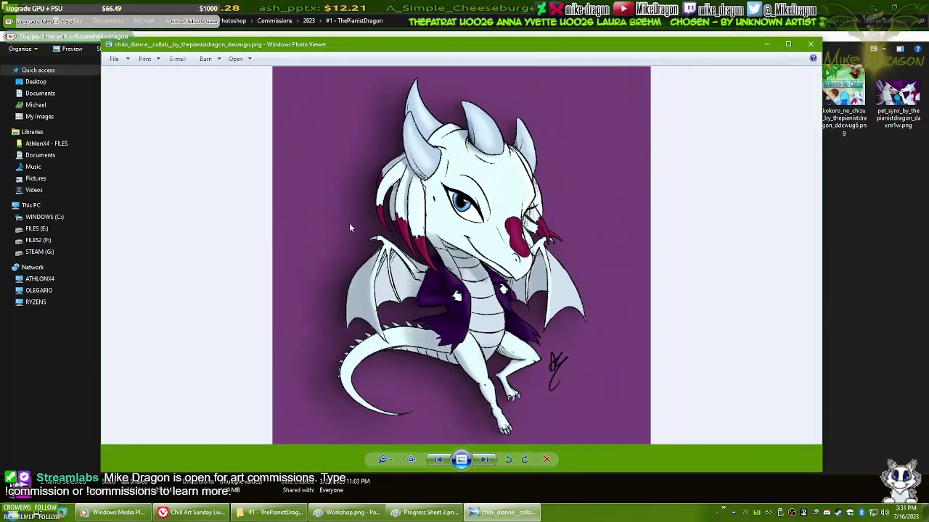
pyautogui.press('Right')
pyautogui.moveTo(196, 297); pyautogui.dragTo(169, 343)
pyautogui.press('Left')
pyautogui.scroll(3, 236, 324)
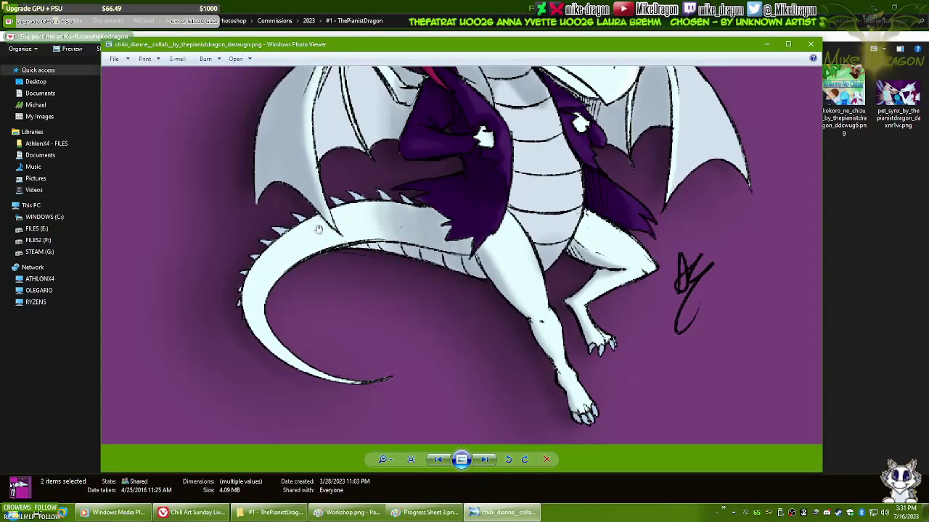
pyautogui.scroll(-3, 245, 302)
pyautogui.press('Right')
pyautogui.scroll(3, 338, 326)
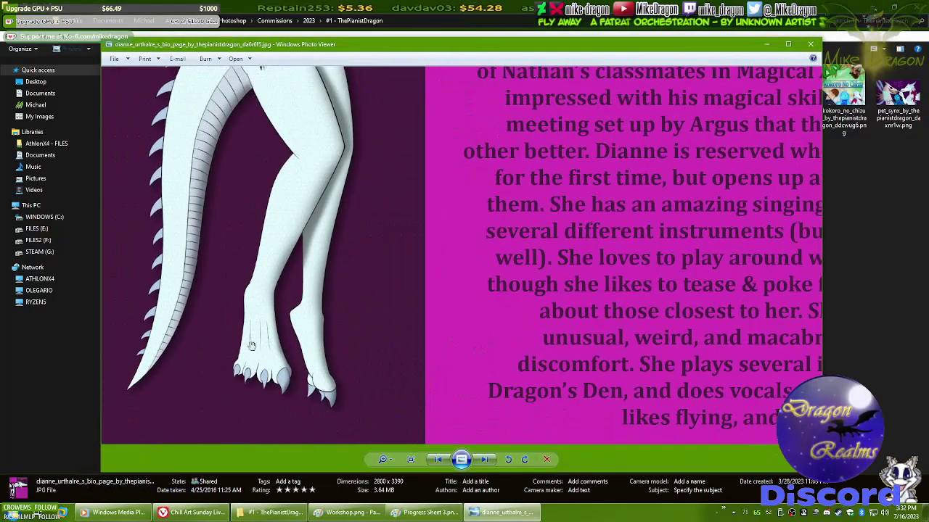
pyautogui.press('Left')
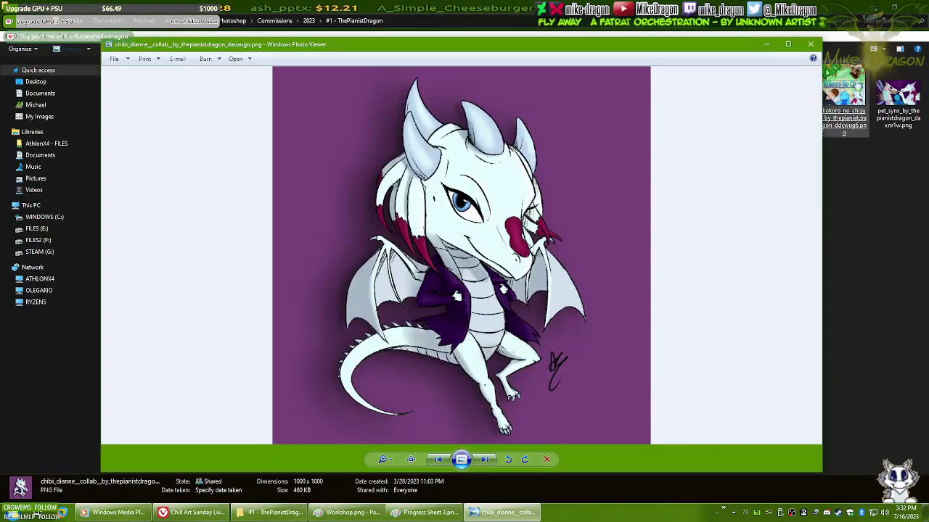
pyautogui.hotkey('alt', 'F4')
pyautogui.scroll(2, 463, 272)
pyautogui.hscroll(-5, 534, 254)
pyautogui.moveTo(222, 210); pyautogui.dragTo(804, 251)
pyautogui.moveTo(291, 265); pyautogui.dragTo(407, 341)
pyautogui.hotkey('ctrl', 'z')
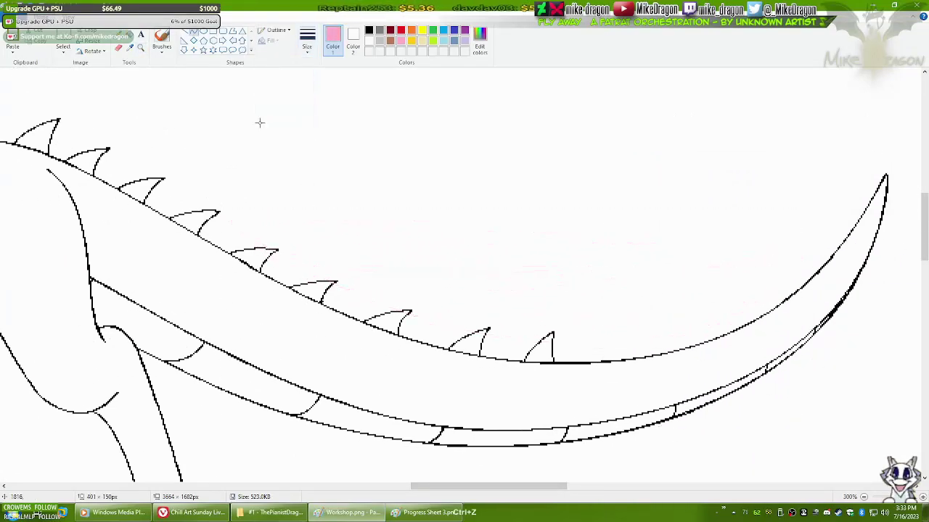
# - Open the bio-page reference image and inspect how the spikes shrink toward the tail tip
pyautogui.hotkey('alt', 'Tab')
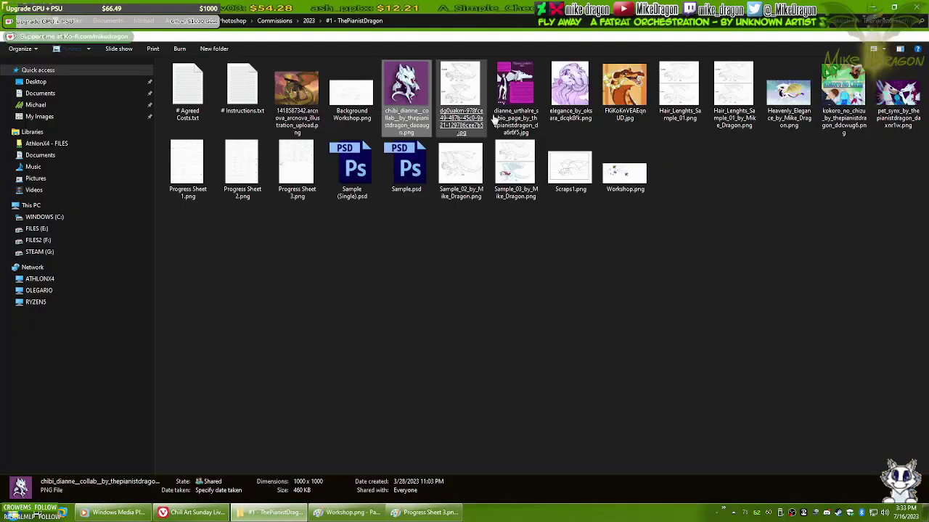
pyautogui.doubleClick(406, 122)
pyautogui.scroll(5, 268, 334)
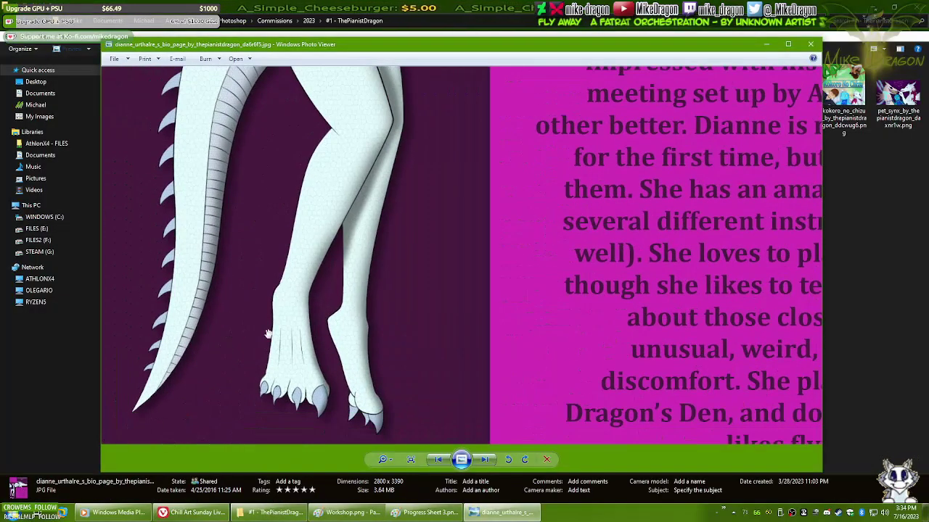
# - Sketch smaller red spikes over the last five black tail spikes in Workshop.png and begin extending the row toward the tip
pyautogui.click(348, 511)
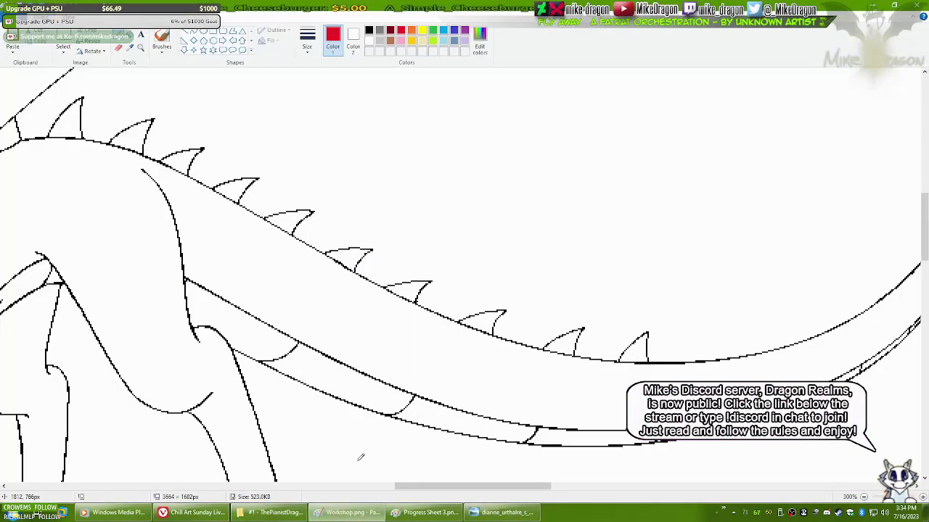
pyautogui.scroll(2, 355, 265)
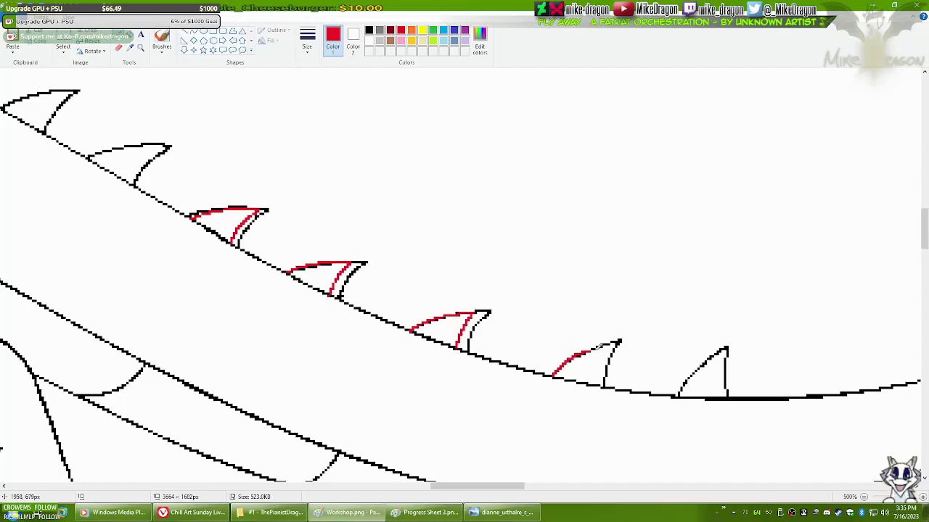
pyautogui.hscroll(6, 597, 380)
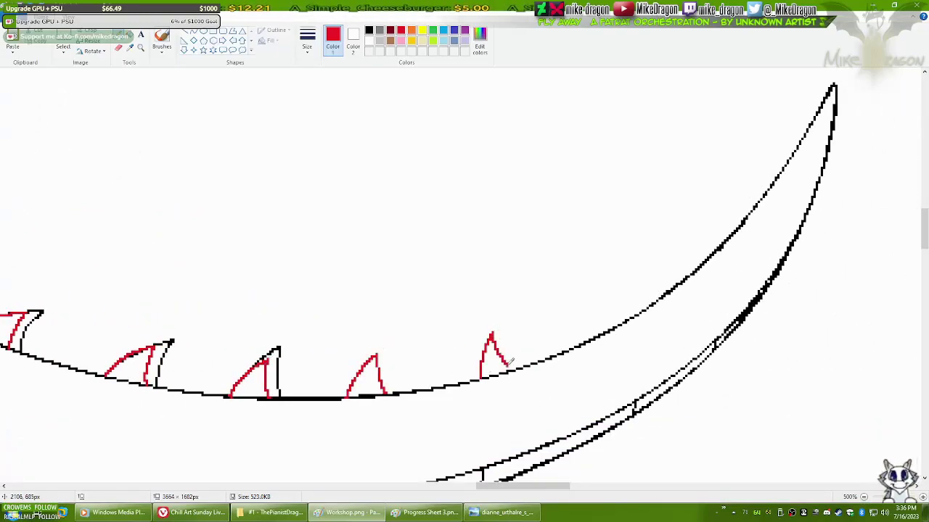
# - Correct the newest red spike and add three more small red spikes along the tail's upper edge toward the tip
pyautogui.moveTo(518, 484); pyautogui.dragTo(523, 485)
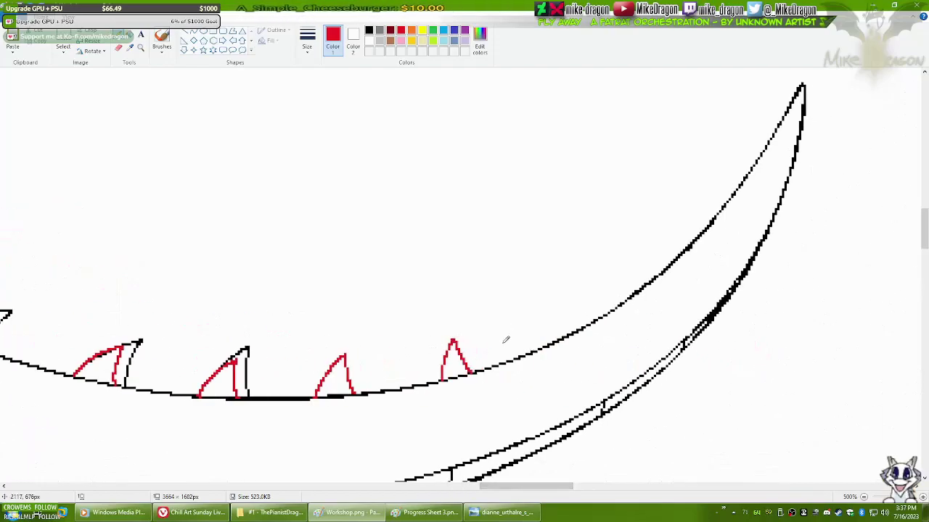
pyautogui.moveTo(549, 302)
pyautogui.mouseDown()
pyautogui.moveTo(576, 332)
pyautogui.moveTo(552, 300)
pyautogui.mouseUp()
pyautogui.hotkey('ctrl', 'z')
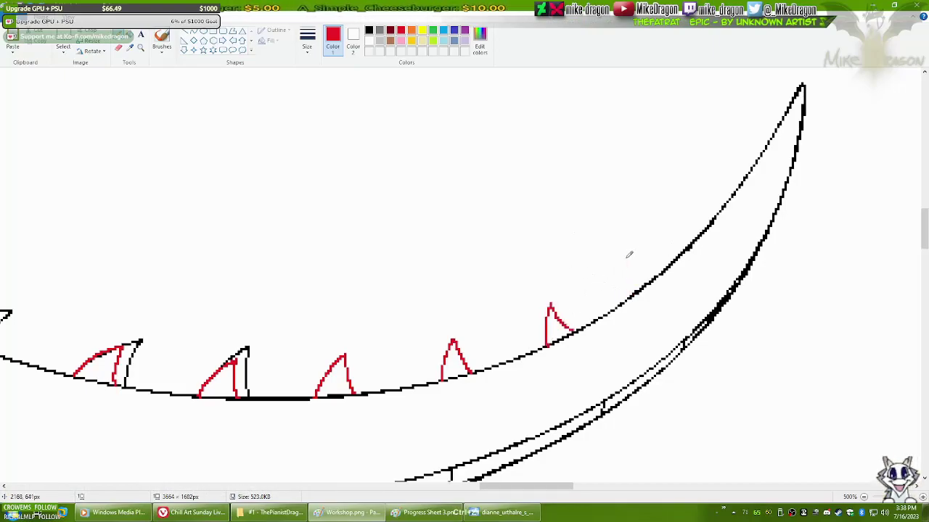
pyautogui.moveTo(646, 269); pyautogui.dragTo(656, 277)
pyautogui.scroll(2, 725, 249)
pyautogui.moveTo(714, 277); pyautogui.dragTo(721, 284)
pyautogui.scroll(-3, 721, 284)
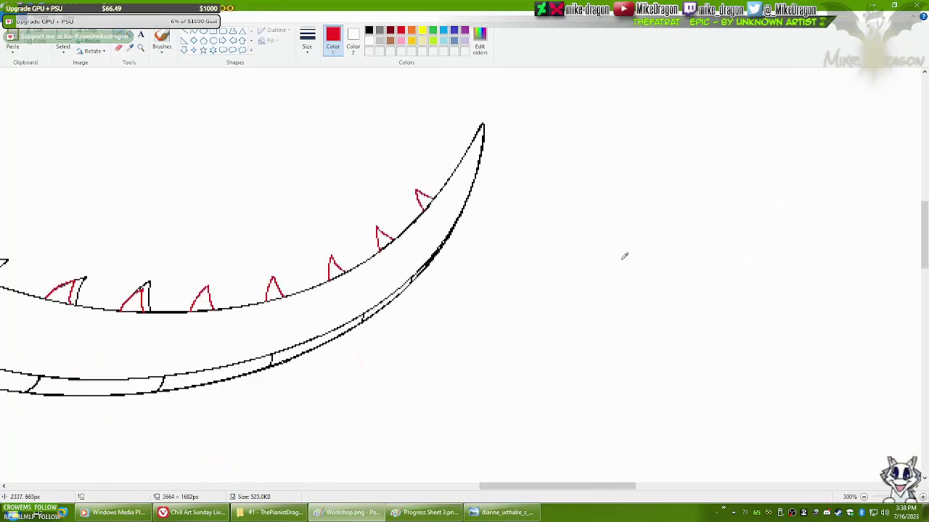
# - Erase the old black spikes behind the red sketches and recolour the red tail spikes black
pyautogui.scroll(2, 435, 218)
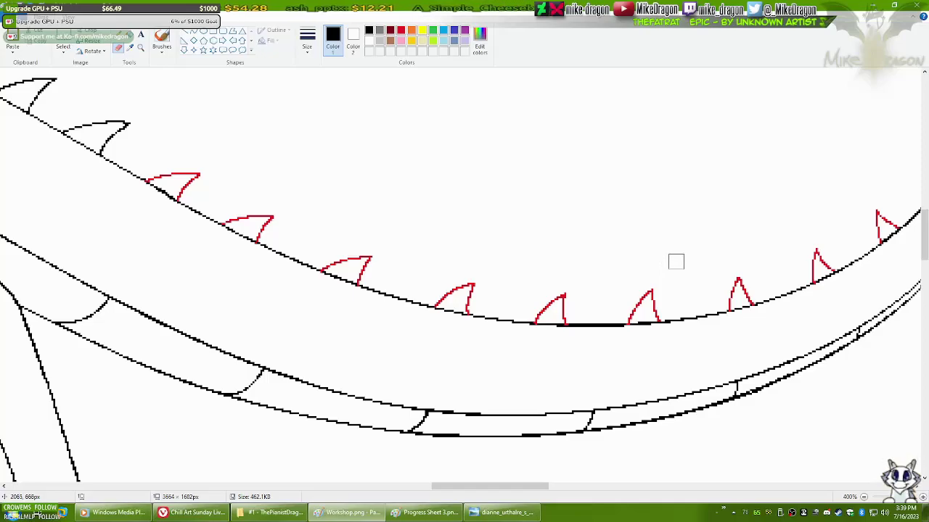
pyautogui.scroll(-3, 674, 264)
pyautogui.click(747, 211)
pyautogui.scroll(-2, 446, 451)
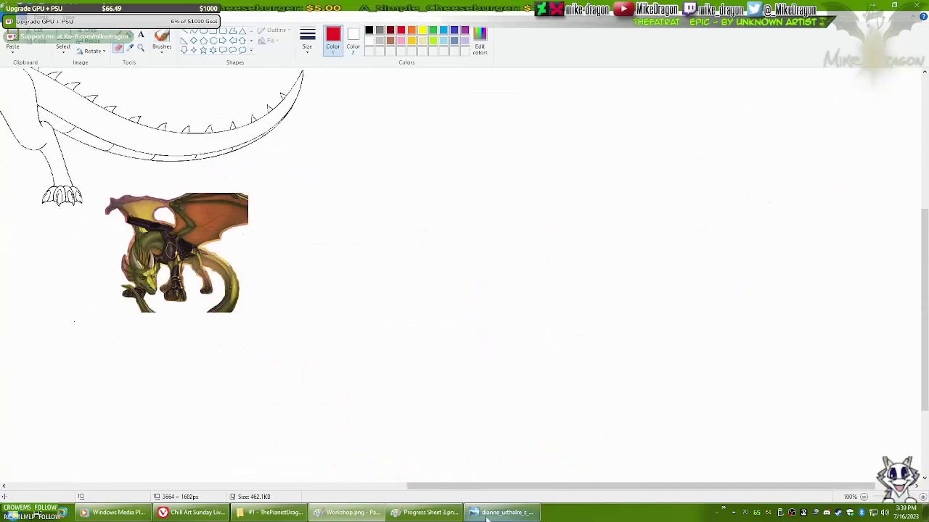
# - Close the reference picture and check the dragon's whole line art, including head, legs, tail and wings
pyautogui.scroll(5, 446, 451)
pyautogui.hscroll(-5, 446, 451)
pyautogui.click(504, 512)
pyautogui.click(808, 39)
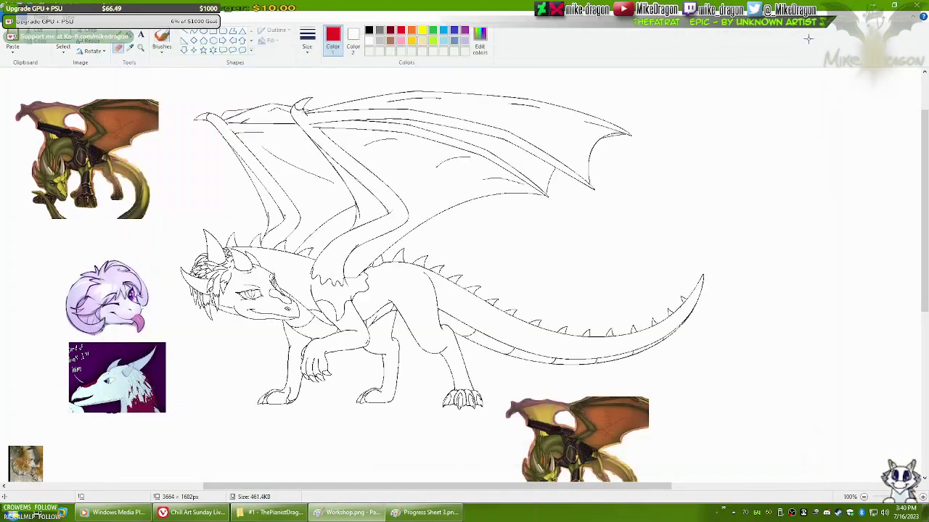
pyautogui.scroll(1, 445, 494)
pyautogui.hscroll(3, 445, 494)
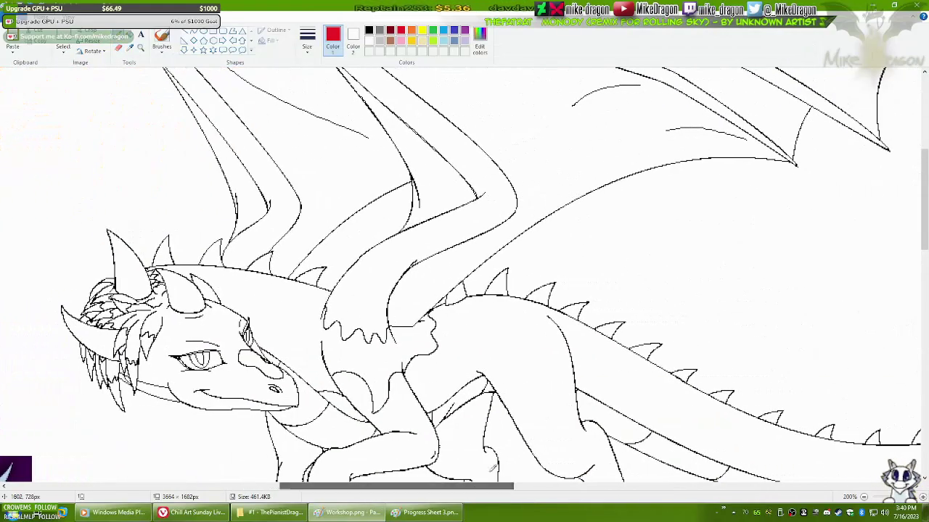
pyautogui.scroll(-1, 454, 489)
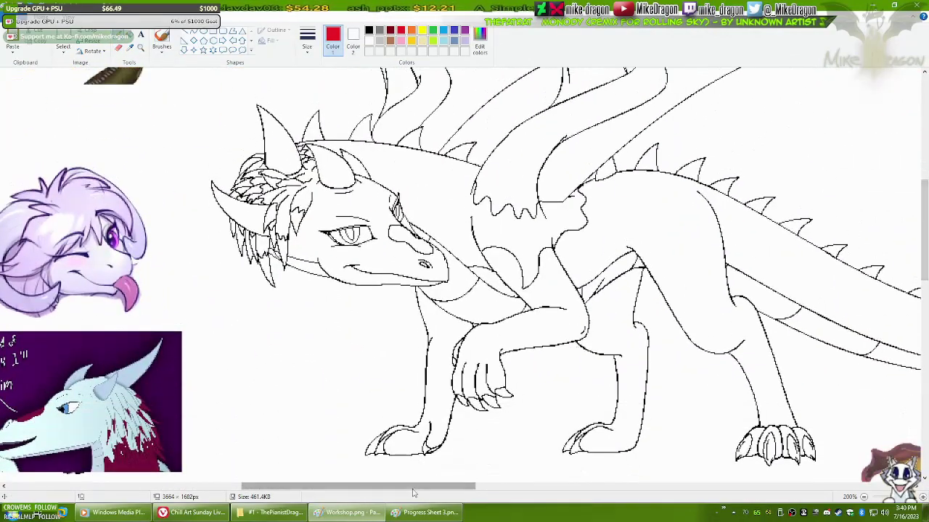
pyautogui.hscroll(1, 467, 485)
pyautogui.hscroll(3, 467, 485)
pyautogui.hscroll(-3, 466, 486)
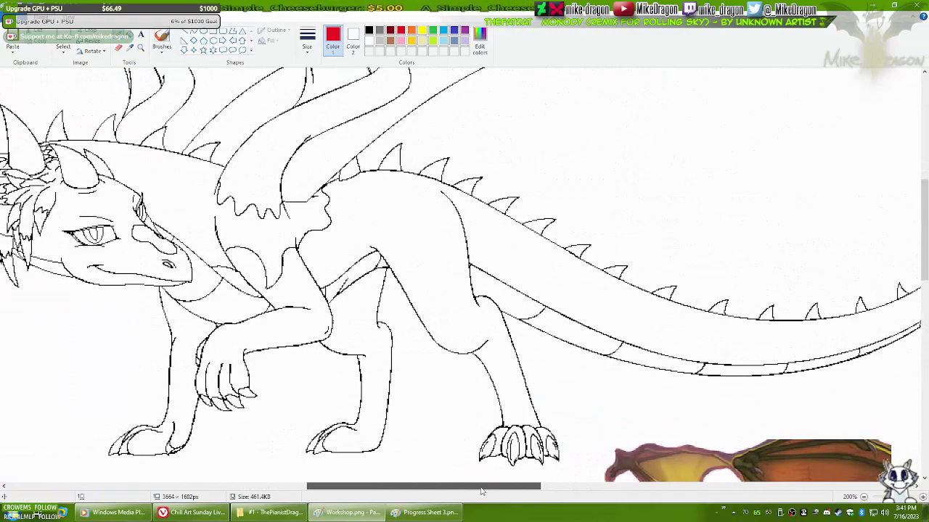
pyautogui.scroll(3, 925, 227)
pyautogui.hscroll(-3, 370, 110)
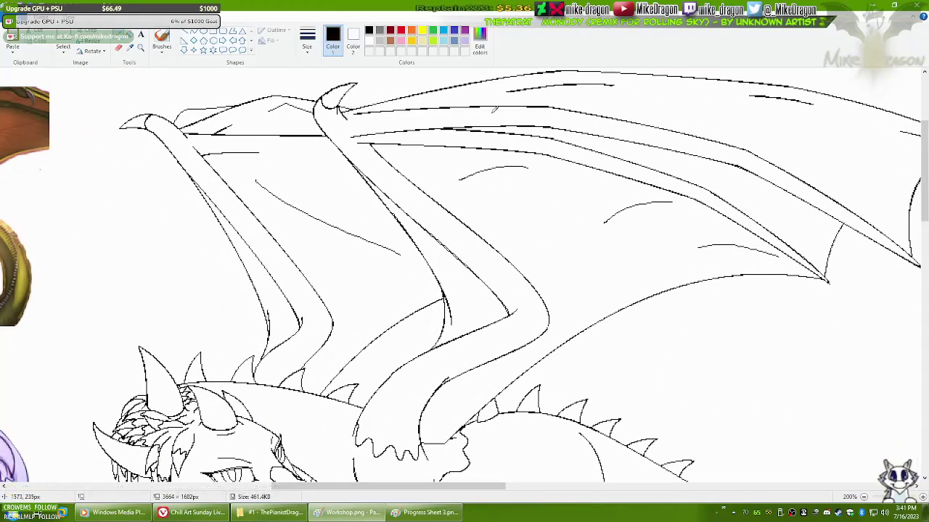
# - Touch up the line ends around the near wing's wrist joint
pyautogui.rightClick(341, 110)
pyautogui.click(312, 145)
pyautogui.scroll(-2, 464, 275)
pyautogui.rightClick(585, 241)
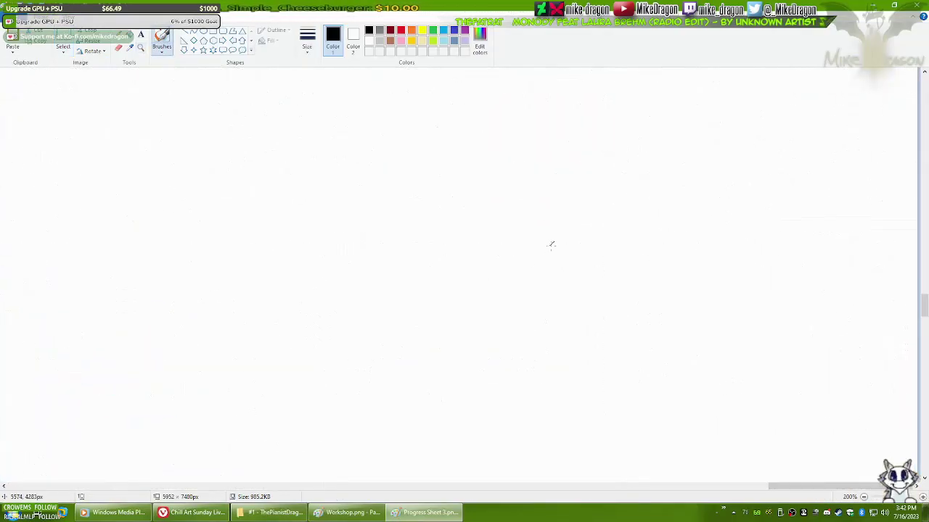
# - Reduce the canvas height of Progress Sheet 3 to trim the empty area below the dragons
pyautogui.moveTo(704, 167); pyautogui.dragTo(698, 217)
pyautogui.moveTo(726, 179)
pyautogui.mouseDown()
pyautogui.moveTo(602, 334)
pyautogui.moveTo(787, 246)
pyautogui.mouseUp()
pyautogui.scroll(-5, 317, 272)
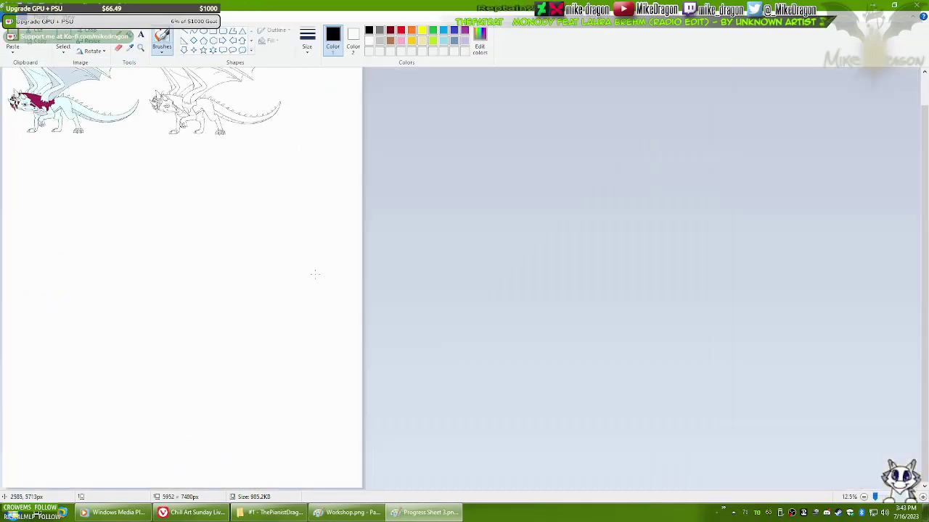
pyautogui.moveTo(182, 490); pyautogui.dragTo(182, 352)
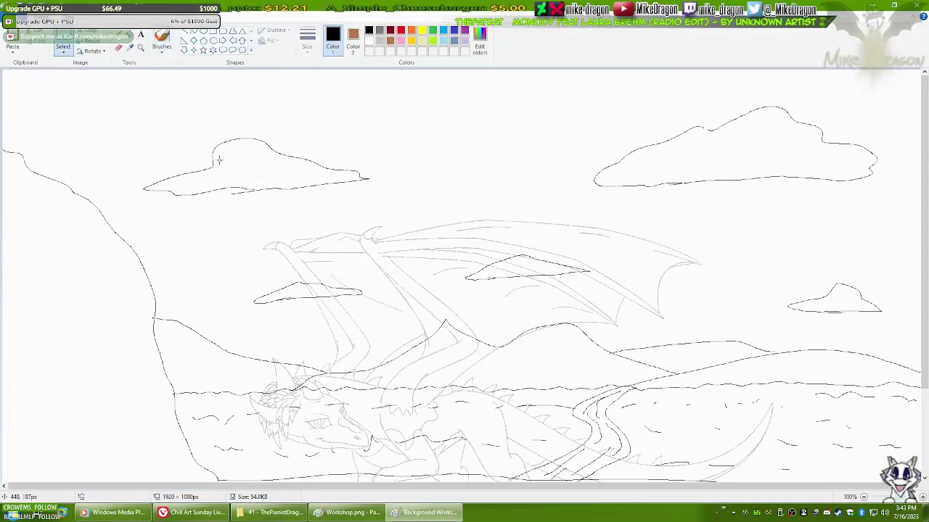
# - Try to recolour the black lines of the background sketch by deleting the full-canvas selection, and undo the deletion
pyautogui.scroll(-1, 107, 161)
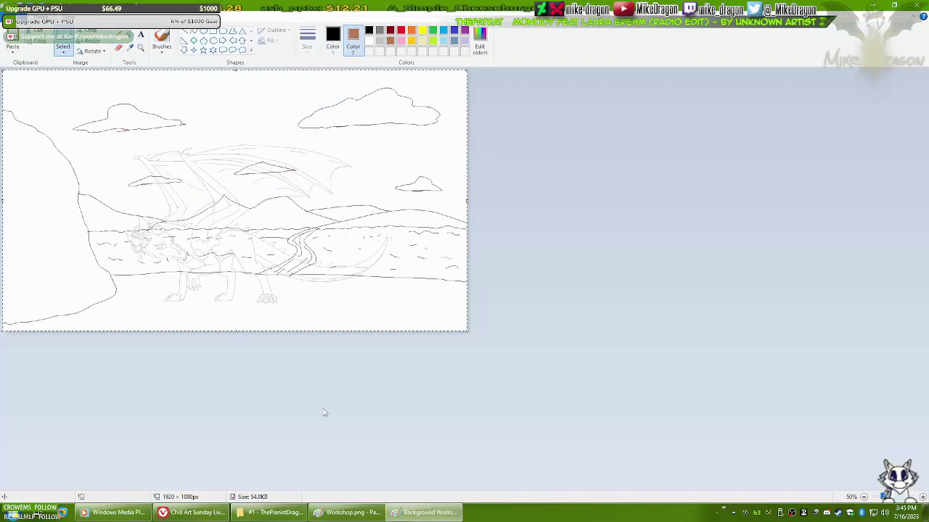
pyautogui.hotkey('ctrl', 'a')
pyautogui.press('Delete')
pyautogui.click(63, 46)
pyautogui.hotkey('ctrl', 'z')
pyautogui.hotkey('ctrl', 'pageup')
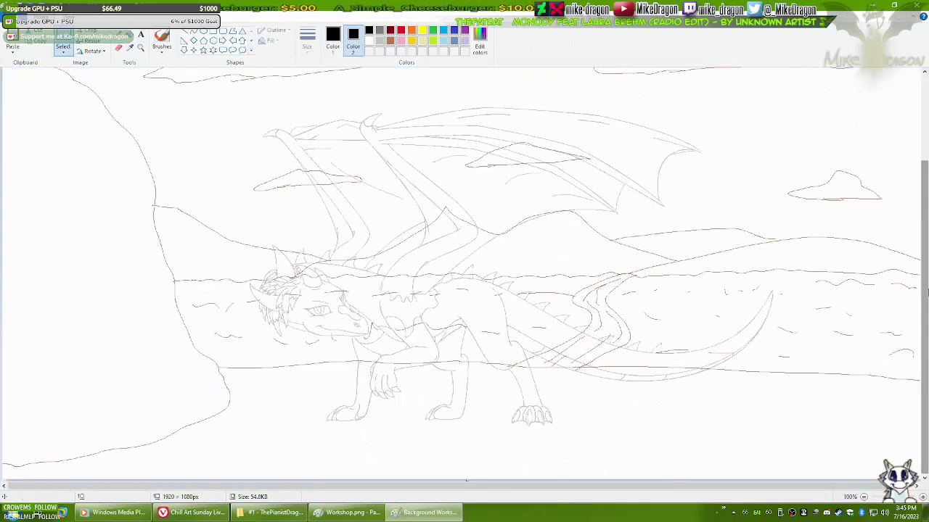
# - Transfer the background sketch to the classic Paint version and recolour its black background lines red
pyautogui.click(429, 513)
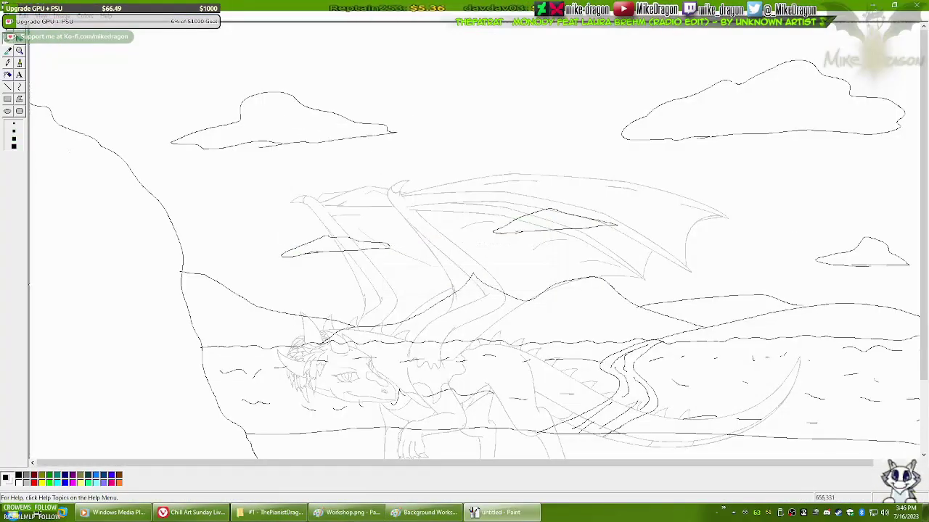
pyautogui.hotkey('alt', 'Tab')
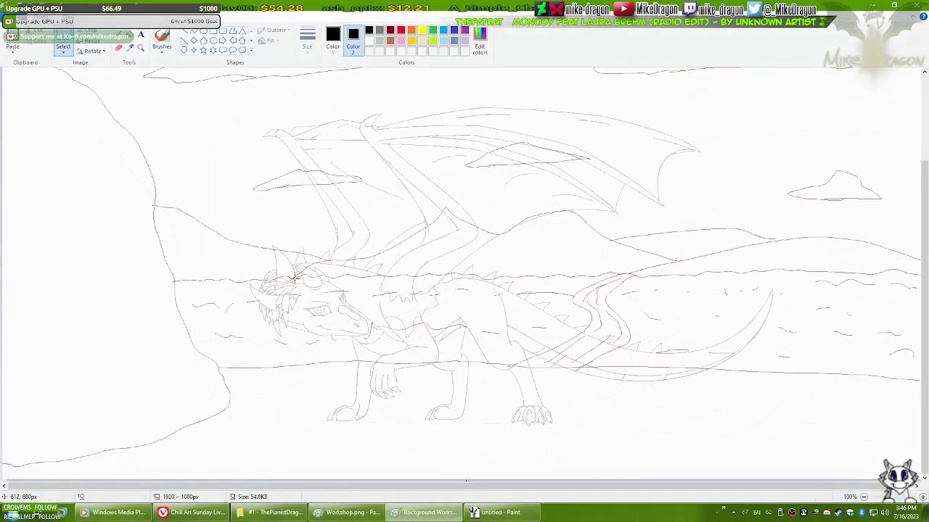
pyautogui.hotkey('alt', 'Tab')
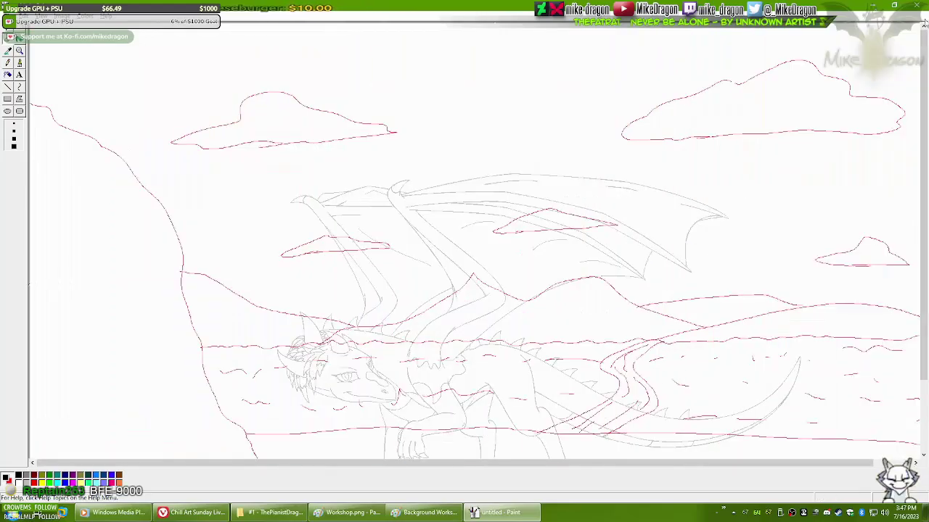
# - Save the combined dragon and background sketch as General Sketch For Corel.png and align it over the page in CorelDRAW
pyautogui.hotkey('alt', 'Tab')
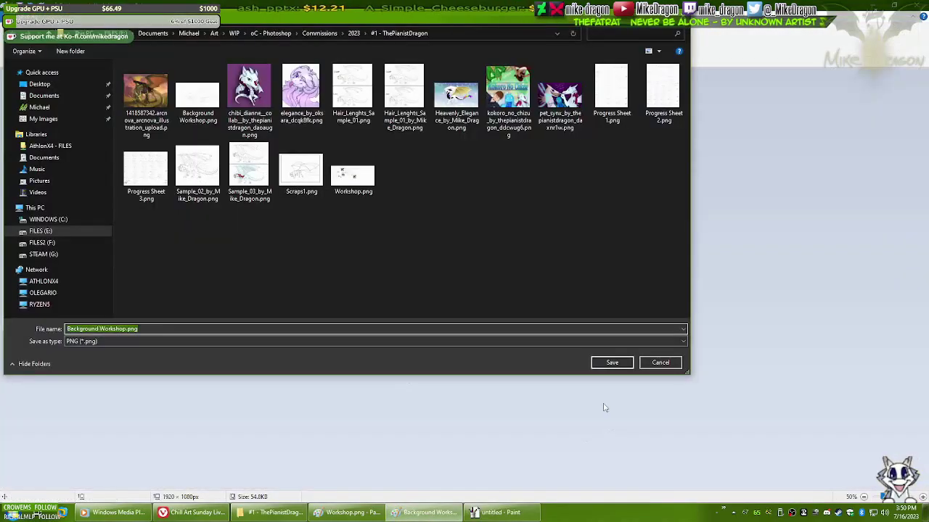
pyautogui.press('Return')
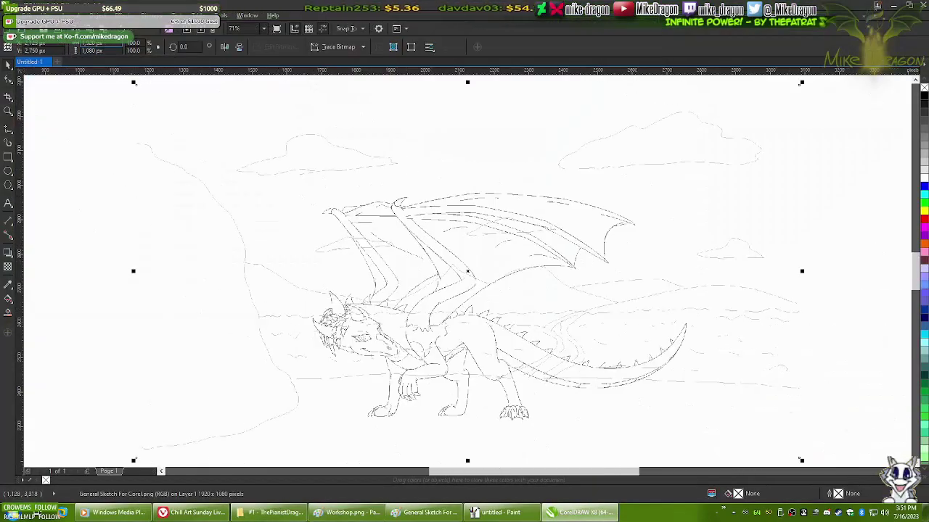
pyautogui.press('Return')
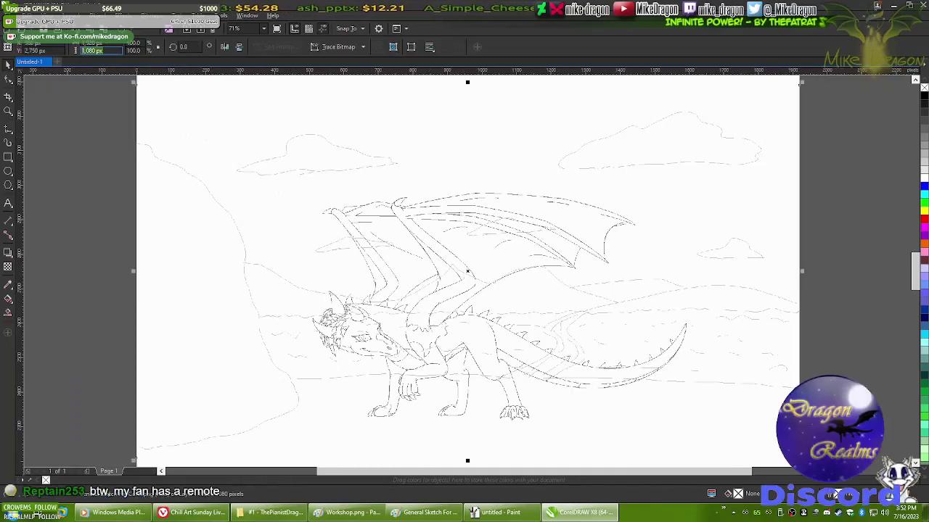
# - Save the CorelDRAW drawing as Linearts ALPHA0.cdr in the #1 - ThePianistDragon folder
pyautogui.press('Escape')
pyautogui.moveTo(61, 151); pyautogui.dragTo(104, 197)
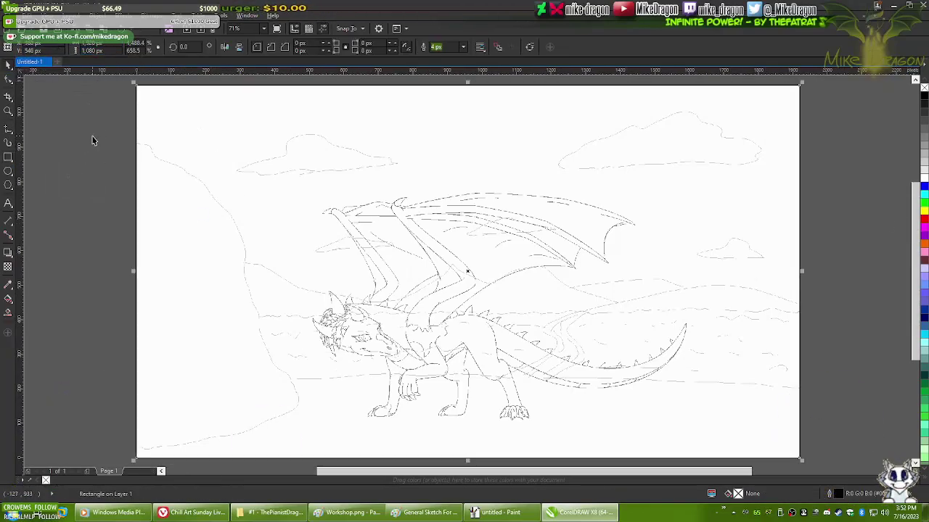
pyautogui.hotkey('ctrl', 's')
pyautogui.click(649, 266)
pyautogui.click(275, 326)
pyautogui.press('Return')
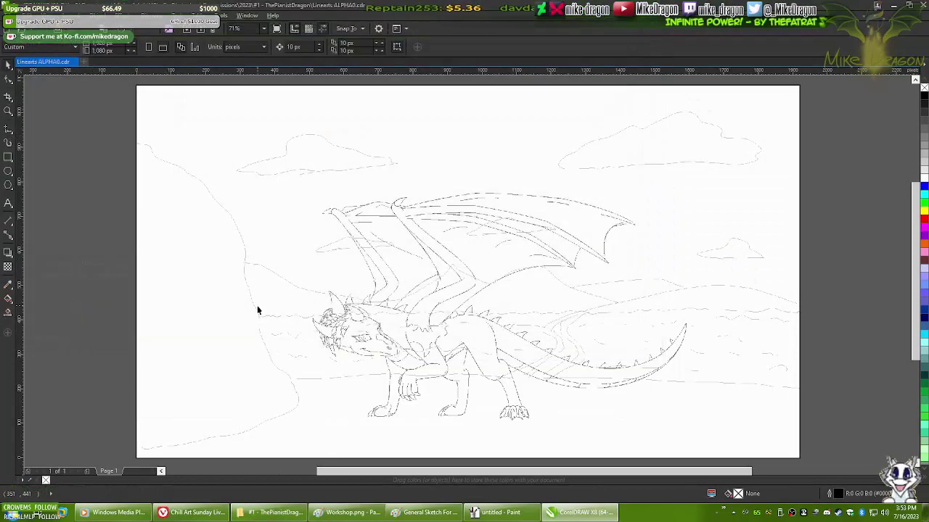
# - Switch to the browser, accept all cookies on the Rowenta fan page, and return to CorelDRAW
pyautogui.hotkey('alt', 'Tab')
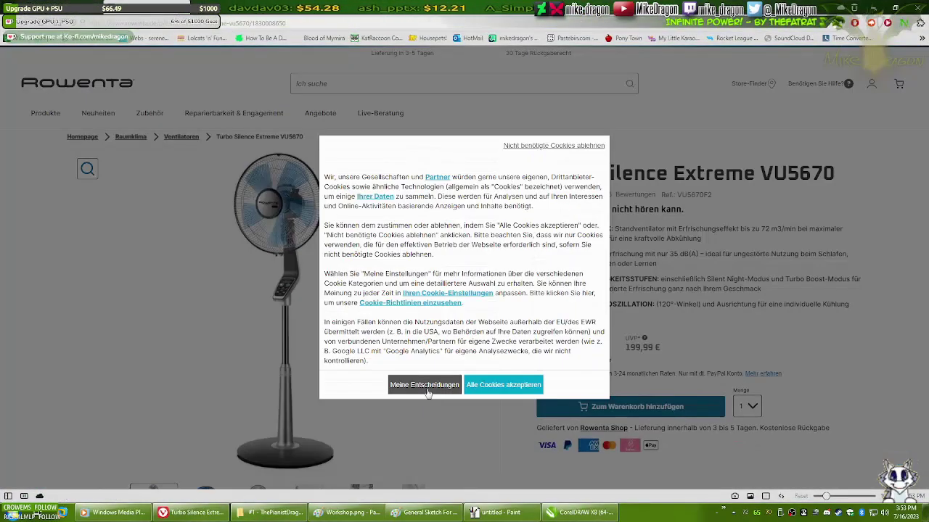
pyautogui.click(493, 388)
pyautogui.hotkey('alt', 'Tab')
# - Inspect the default outline settings in the object properties, including the miter limit
pyautogui.click(463, 326)
pyautogui.hotkey('alt', 'Return')
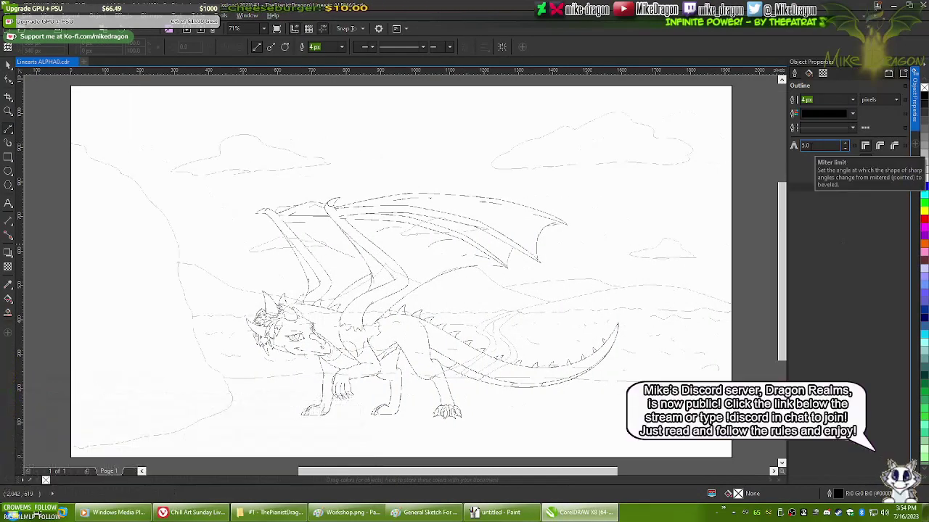
pyautogui.click(793, 166)
pyautogui.press('Escape')
# - Draw a two-segment line down the dragon's snout, from the brow to the front end of the mouth
pyautogui.scroll(10, 498, 261)
pyautogui.hotkey('alt', 'v')
pyautogui.press('e')
pyautogui.scroll(-5, 477, 218)
pyautogui.scroll(5, 469, 277)
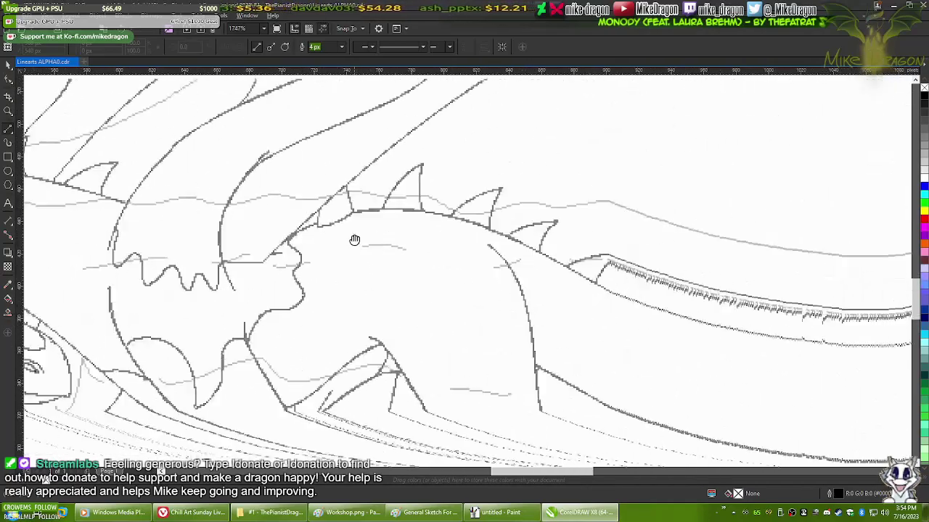
pyautogui.scroll(3, 469, 277)
pyautogui.moveTo(518, 383); pyautogui.dragTo(700, 341)
pyautogui.scroll(1, 674, 319)
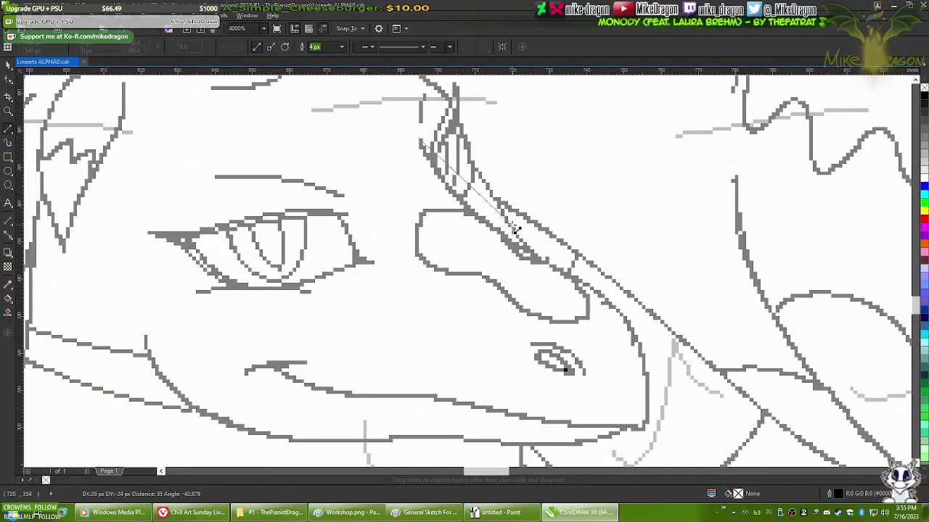
pyautogui.click(572, 273)
pyautogui.doubleClick(642, 425)
# - Set the snout line's outline width to 3 px and bend both segments to follow the sketched snout contour
pyautogui.scroll(-6, 535, 308)
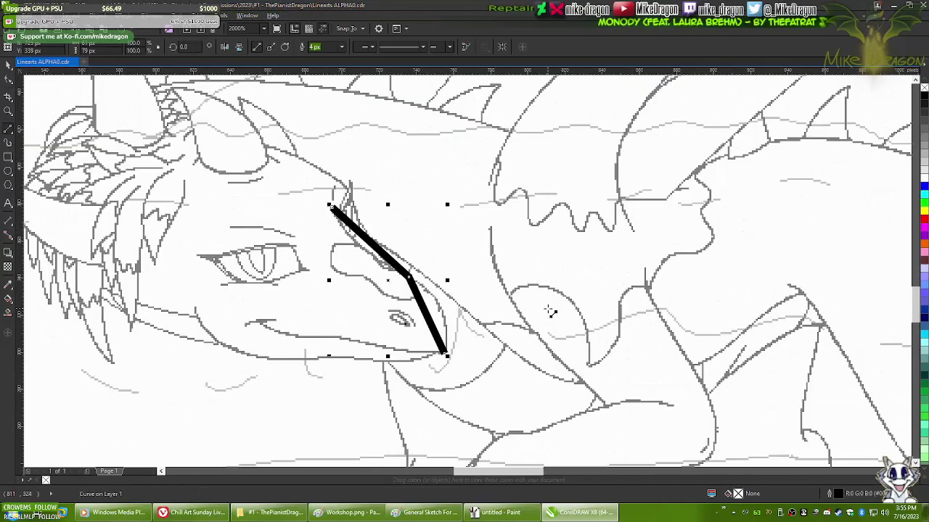
pyautogui.scroll(3, 480, 298)
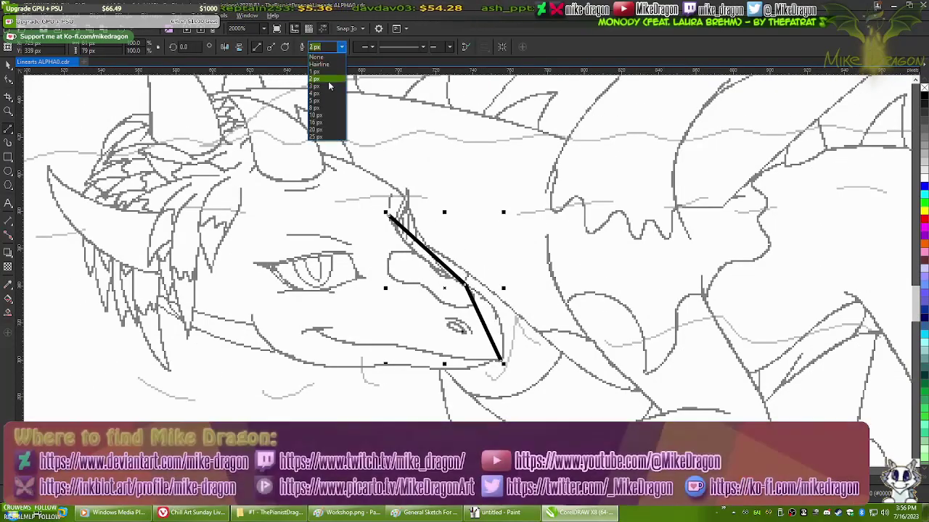
pyautogui.scroll(3, 456, 274)
pyautogui.press('F10')
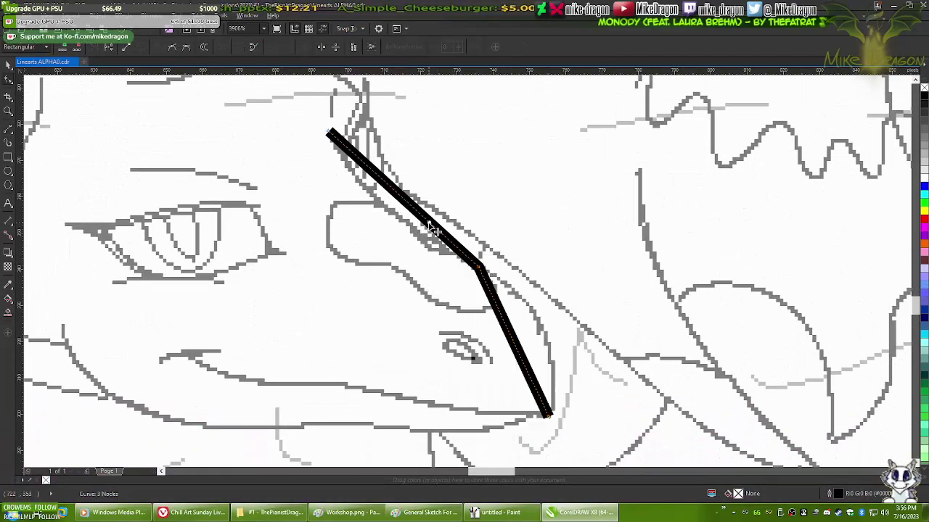
pyautogui.moveTo(398, 221); pyautogui.dragTo(399, 222)
pyautogui.moveTo(545, 333); pyautogui.dragTo(546, 336)
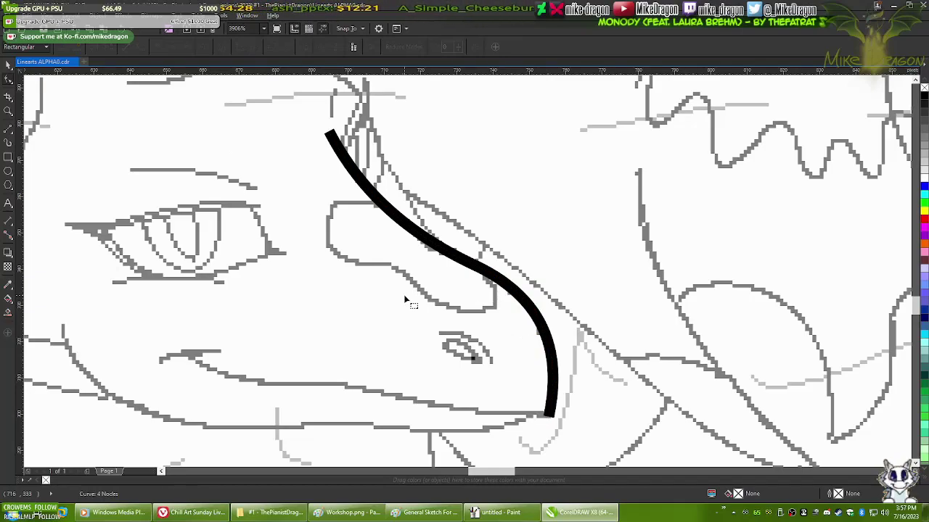
pyautogui.scroll(-4, 404, 295)
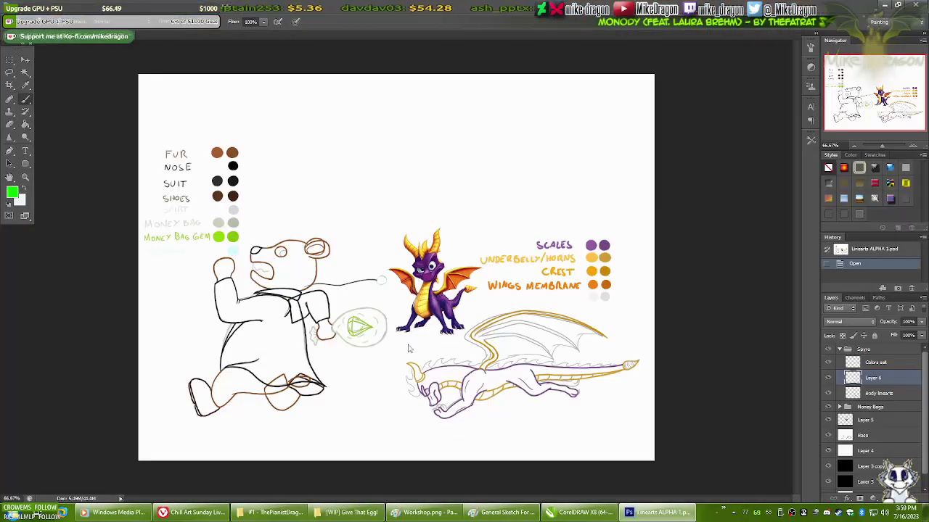
# - In Photoshop's Linearts ALPHA 1.psd, trace the running Spyro's head crest in dark gold on the Crest lineart layer
pyautogui.scroll(5, 373, 300)
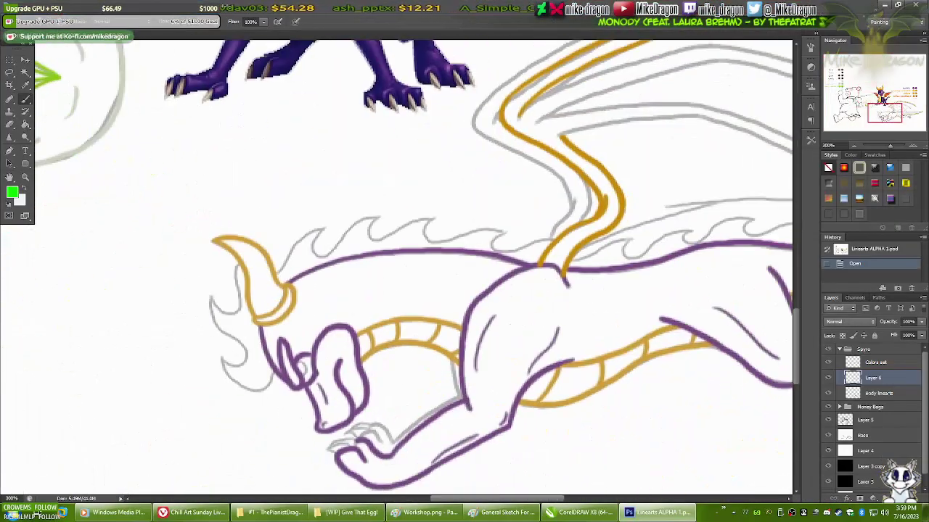
pyautogui.scroll(2, 732, 344)
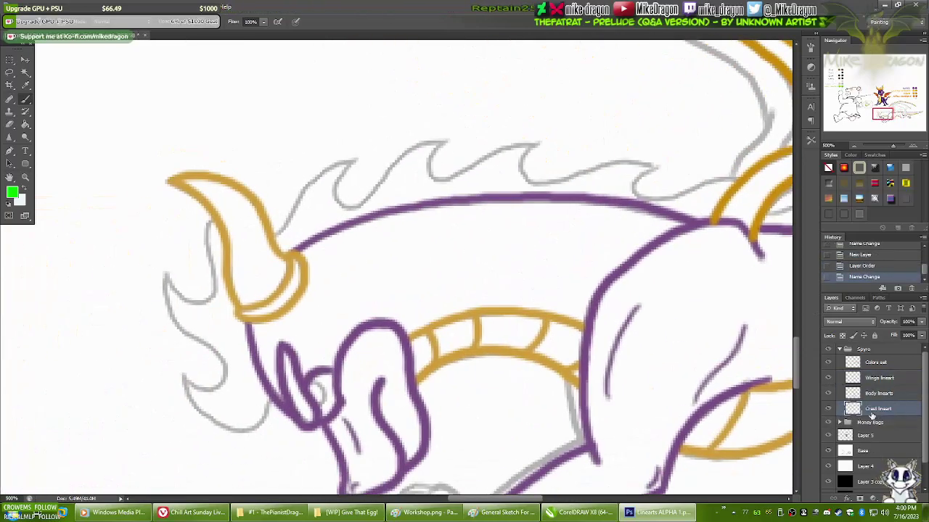
pyautogui.scroll(10, 431, 213)
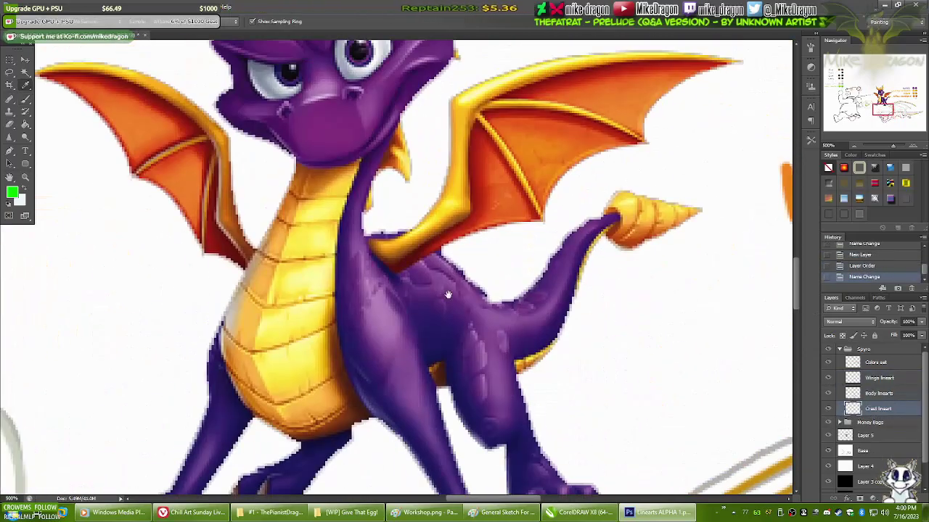
pyautogui.scroll(-10, 472, 353)
pyautogui.rightClick(347, 128)
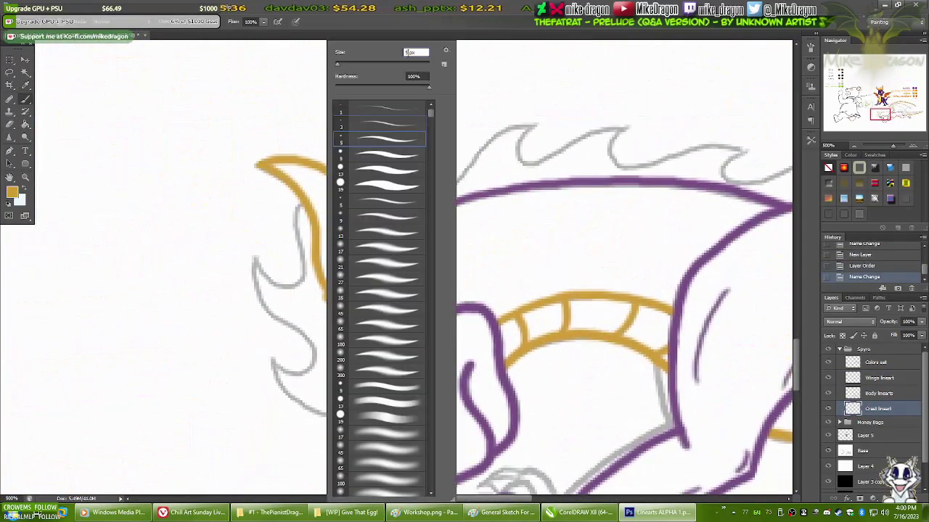
pyautogui.click(349, 361)
pyautogui.hotkey('ctrl', 'z')
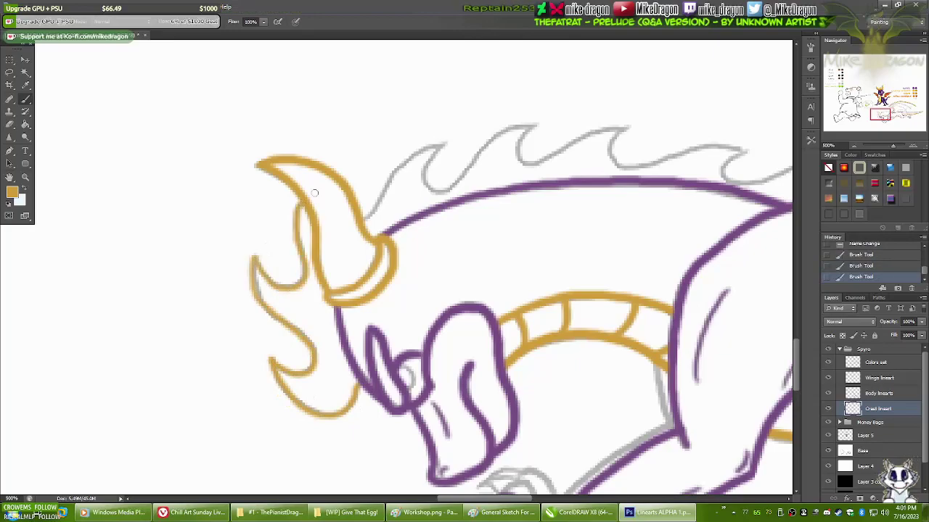
# - Prepare the crest colouring by placing a new layer beneath Crest lineart, hiding Base, and setting Layer 4's opacity to 50%
pyautogui.hotkey('ctrl', ',')
pyautogui.moveTo(869, 427); pyautogui.dragTo(868, 402)
pyautogui.click(828, 442)
pyautogui.click(865, 440)
pyautogui.press('5')
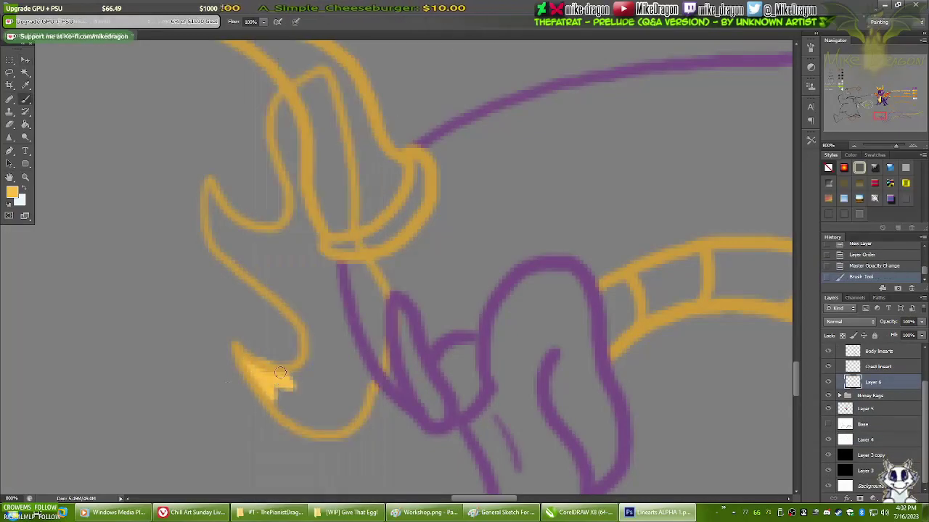
# - Paint light gold inside the lowest spike of Spyro's crest on Layer 6, keeping within the outline
pyautogui.press('b')
pyautogui.hotkey('ctrl', 'z')
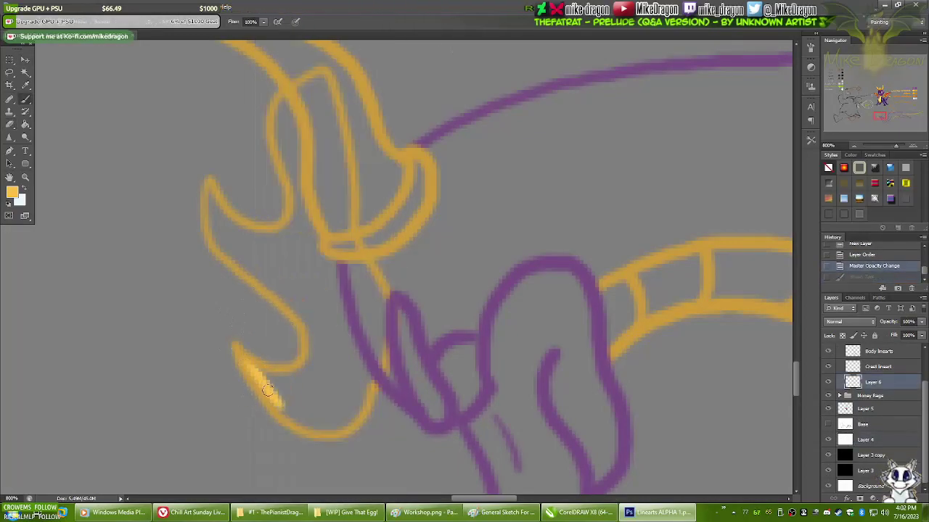
pyautogui.hotkey('ctrl', '+')
pyautogui.hotkey('ctrl', '+')
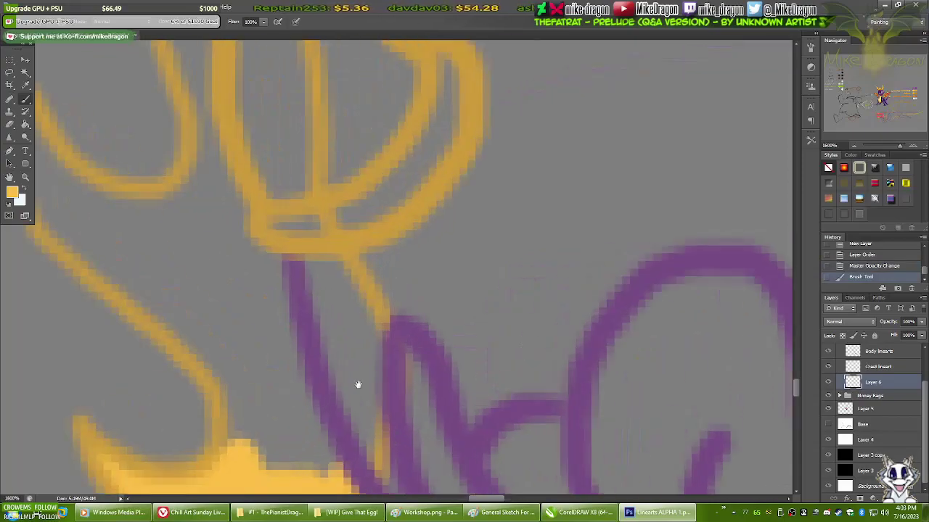
pyautogui.scroll(-3, 247, 280)
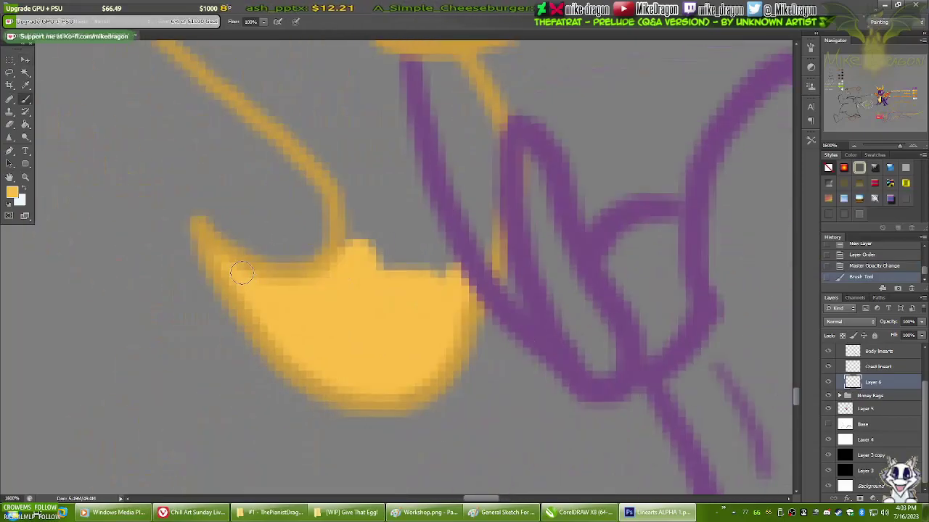
pyautogui.click(240, 272)
pyautogui.moveTo(240, 272); pyautogui.dragTo(287, 259)
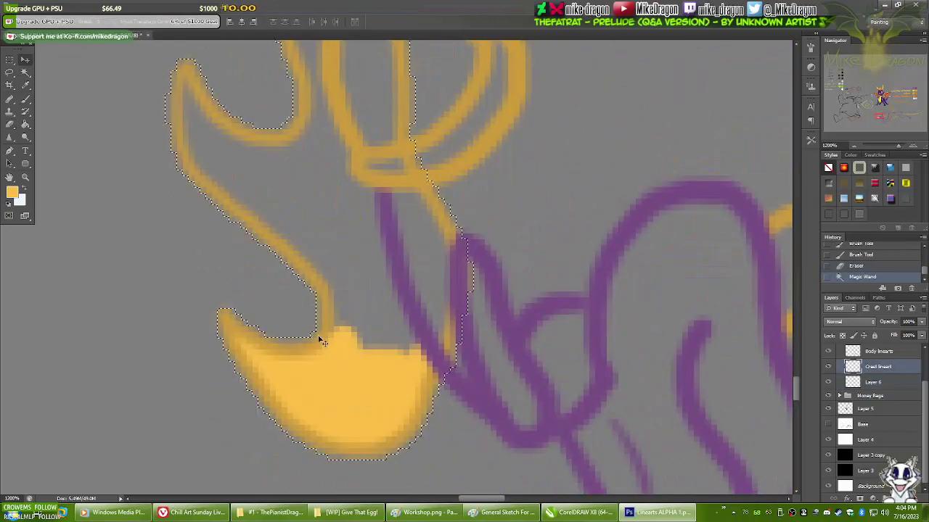
# - Expand the selection around the crest outline, invert it, and paint more gold crest fill within it on Layer 6
pyautogui.click(130, 15)
pyautogui.click(249, 139)
pyautogui.press('Return')
pyautogui.click(873, 381)
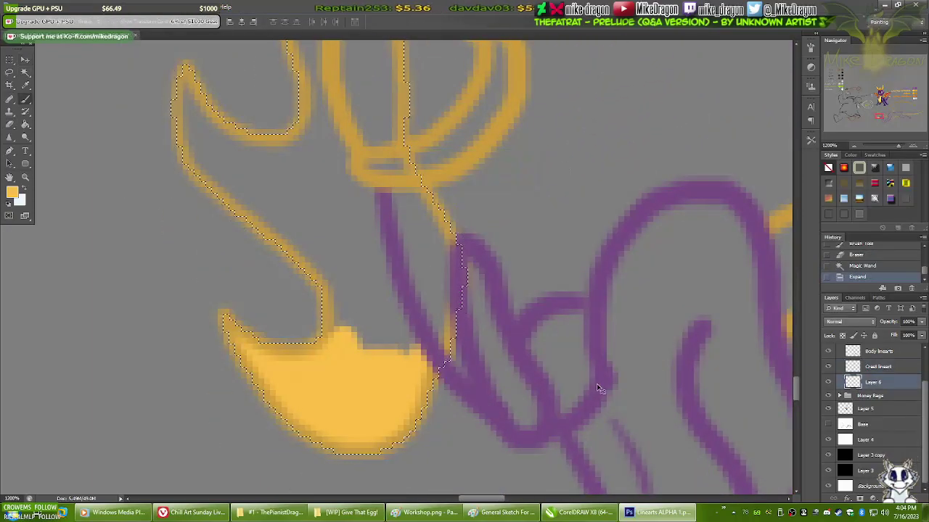
pyautogui.hotkey('ctrl', 'shift', 'i')
pyautogui.moveTo(341, 312)
pyautogui.mouseDown()
pyautogui.moveTo(304, 240)
pyautogui.moveTo(396, 217)
pyautogui.moveTo(384, 291)
pyautogui.mouseUp()
pyautogui.hotkey('ctrl', 'd')
pyautogui.scroll(3, 436, 285)
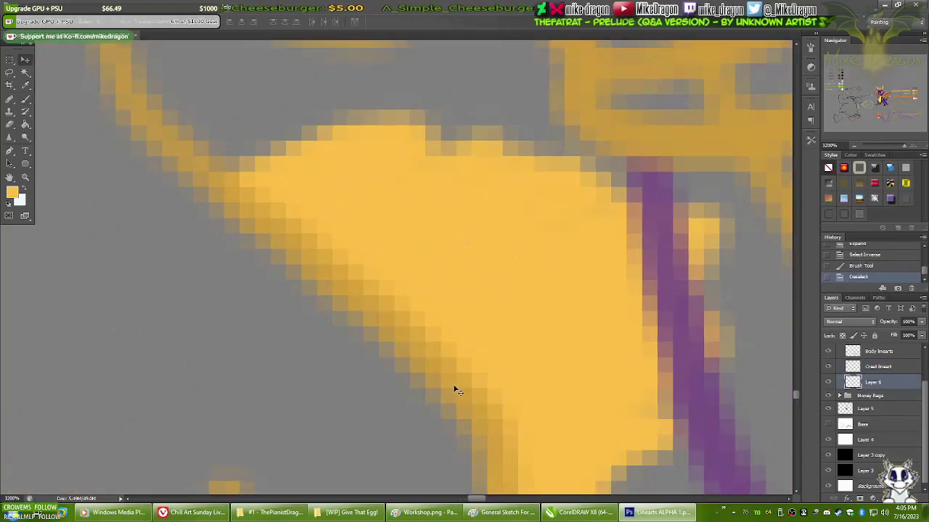
# - Find the Braveheart folder within oC - Photoshop and open Coloring ALPHA0.psd in Photoshop
pyautogui.scroll(-5, 457, 388)
pyautogui.hotkey('alt', 'Tab')
pyautogui.hotkey('alt', 'Up')
pyautogui.hotkey('alt', 'Up')
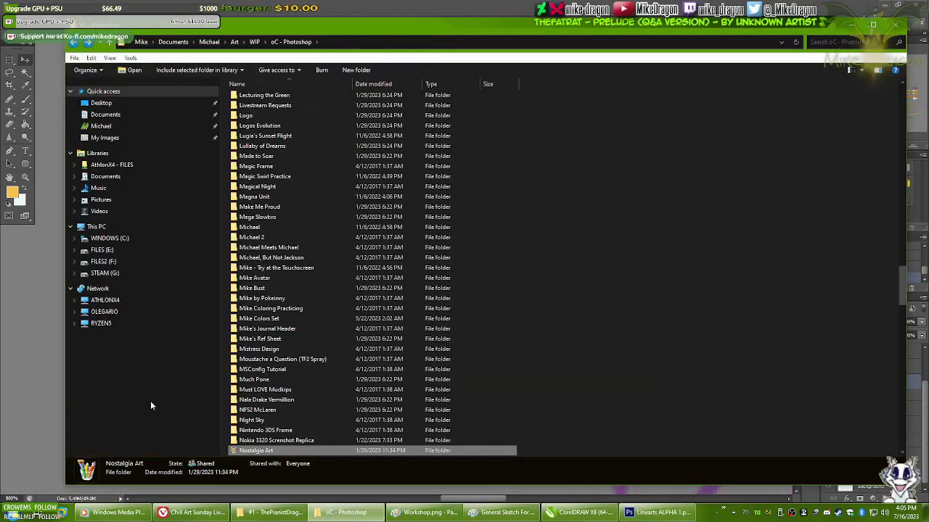
pyautogui.write('brave')
pyautogui.press('Return')
pyautogui.hotkey('alt', 'Tab')
pyautogui.click(351, 513)
pyautogui.click(354, 513)
# - Hide the mane, head, secondary colour and background layers so that mainly the Braveheart line art shows
pyautogui.click(828, 439)
pyautogui.click(828, 376)
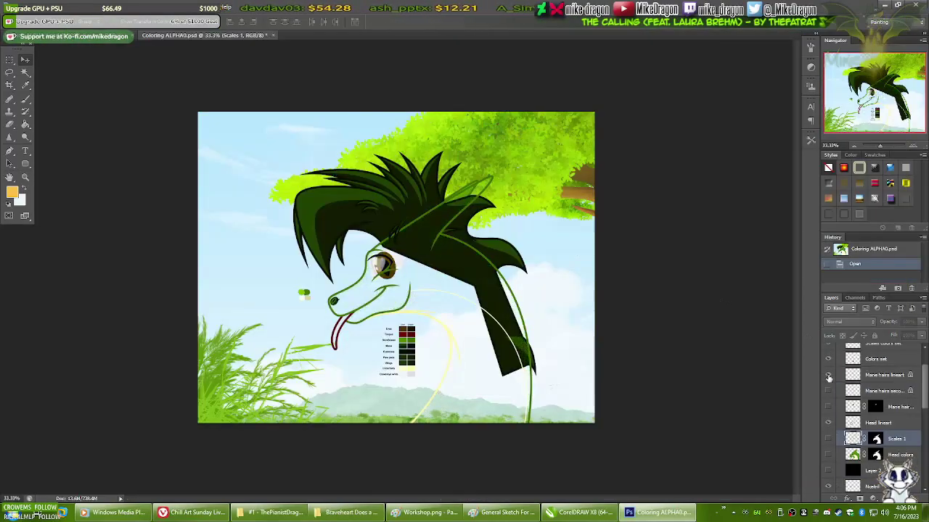
pyautogui.scroll(-3, 830, 421)
pyautogui.click(829, 465)
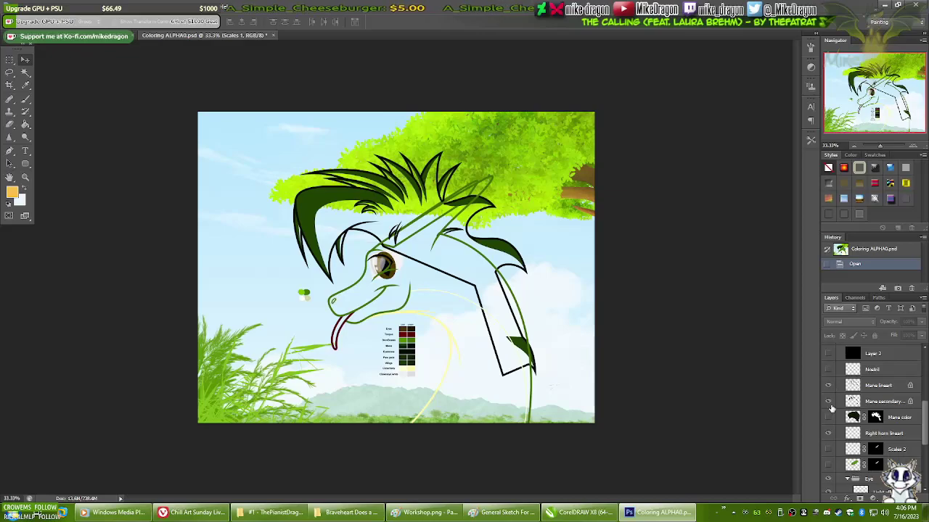
pyautogui.click(829, 402)
pyautogui.scroll(-5, 870, 420)
# - Add a new layer above the background group and fill it with grey using the Paint Bucket
pyautogui.hotkey('ctrl', 'shift', 'alt', 'n')
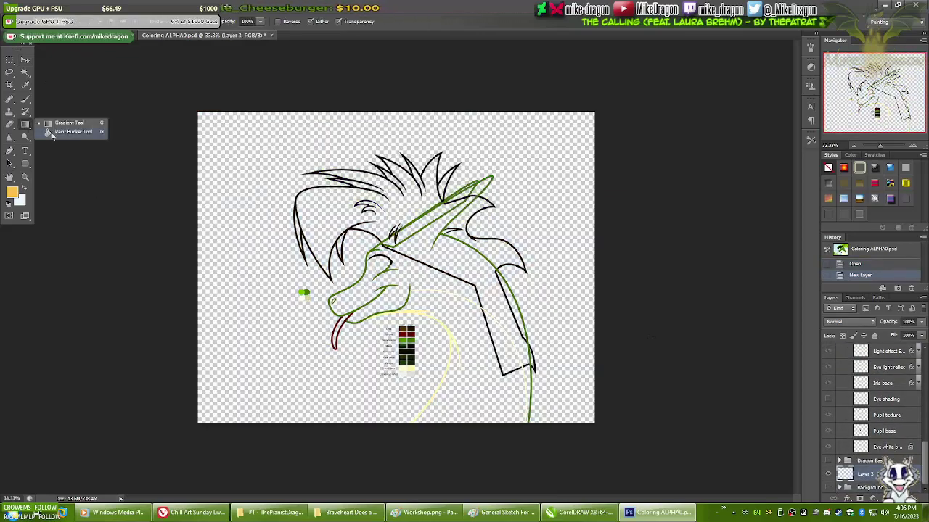
pyautogui.click(50, 132)
pyautogui.click(232, 217)
pyautogui.click(232, 218)
# - Select the area outside the mane on the Mane lineart layer with the Magic Wand and expand the selection
pyautogui.scroll(5, 407, 196)
pyautogui.scroll(3, 319, 422)
pyautogui.moveTo(398, 180); pyautogui.dragTo(559, 249)
pyautogui.scroll(-2, 559, 249)
pyautogui.scroll(3, 871, 407)
pyautogui.click(829, 419)
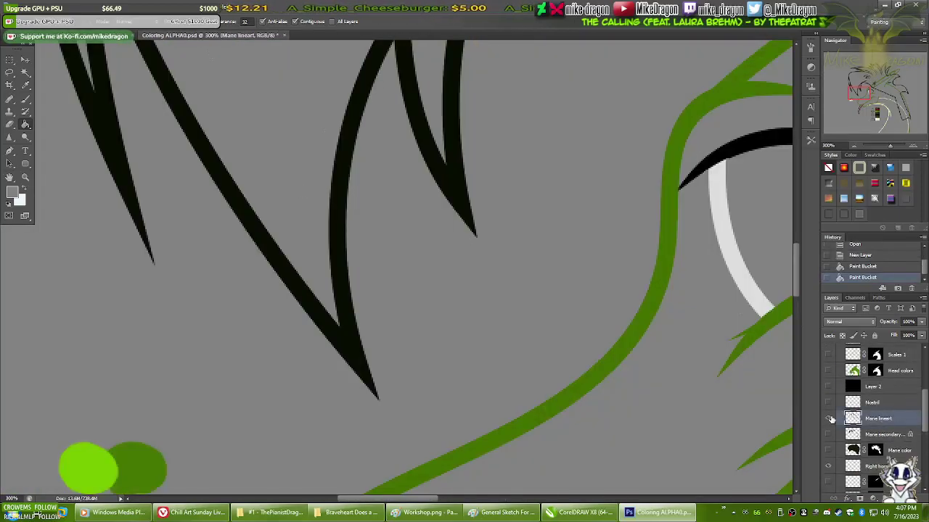
pyautogui.click(829, 419)
pyautogui.scroll(-2, 407, 269)
pyautogui.press('w')
pyautogui.click(207, 82)
pyautogui.click(135, 16)
pyautogui.click(265, 141)
pyautogui.press('Return')
pyautogui.scroll(2, 572, 167)
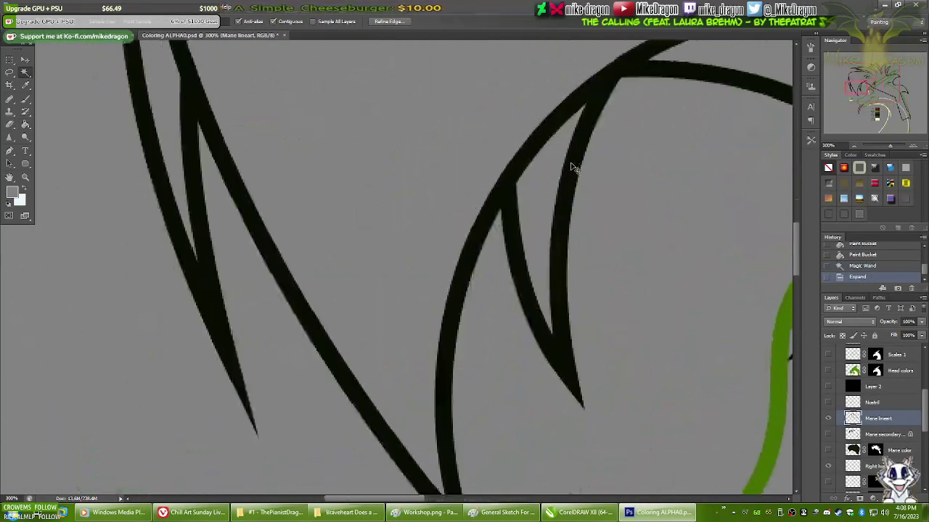
# - Add a layer beneath Mane lineart with a mask made from the expanded selection, and invert it to cover the mane
pyautogui.scroll(2, 572, 167)
pyautogui.scroll(-2, 549, 149)
pyautogui.hotkey('ctrl', 'shift', 'alt', 'n')
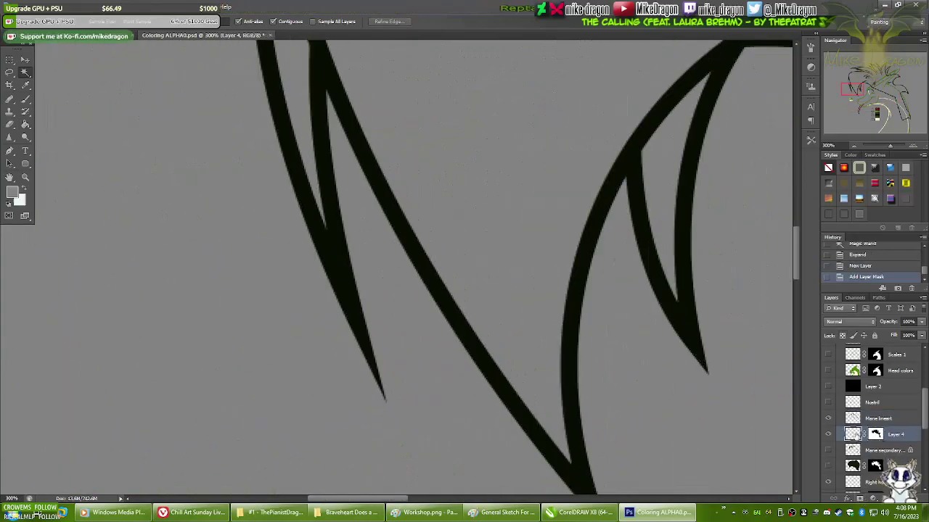
pyautogui.scroll(-3, 464, 290)
pyautogui.scroll(2, 479, 311)
pyautogui.press('b')
pyautogui.rightClick(290, 58)
pyautogui.click(338, 102)
pyautogui.hotkey('alt', 'BackSpace')
pyautogui.hotkey('ctrl', 'z')
pyautogui.hotkey('ctrl', 'shift', 'i')
# - Paint the mane's dark green base colour on Layer 4 and touch up its layer mask along the hair spikes
pyautogui.scroll(3, 316, 287)
pyautogui.scroll(2, 315, 286)
pyautogui.scroll(2, 232, 257)
pyautogui.rightClick(392, 43)
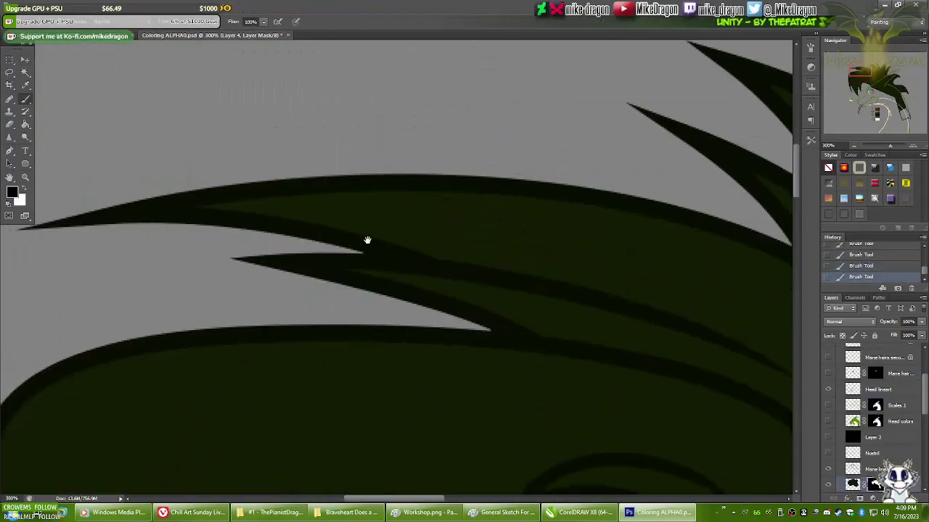
# - View the finished Braveheart picture in the photo viewer and look over the Spyro line art in Photoshop again
pyautogui.scroll(3, 322, 352)
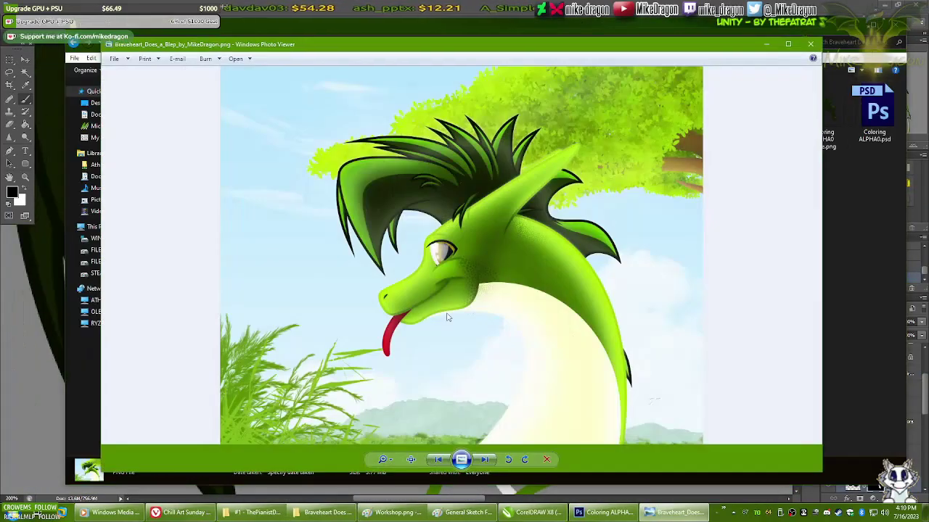
pyautogui.scroll(5, 399, 213)
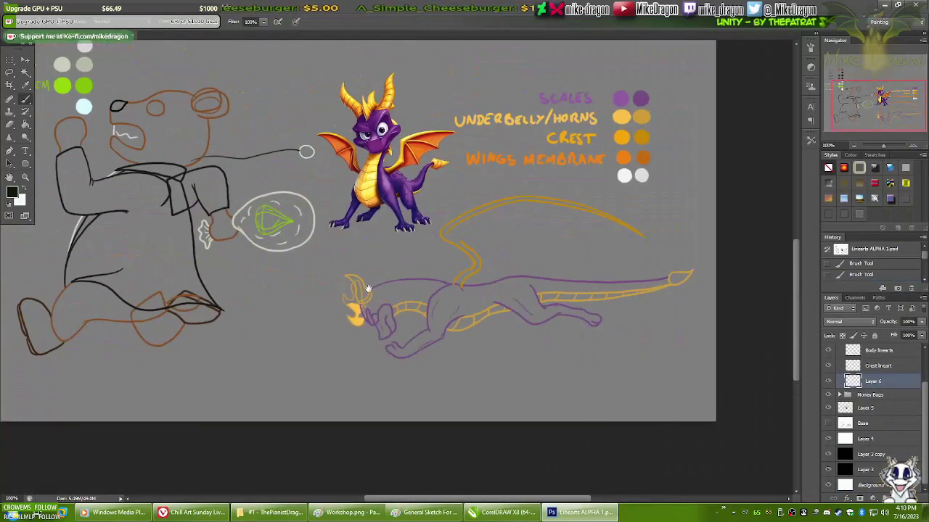
pyautogui.moveTo(264, 319); pyautogui.dragTo(608, 326)
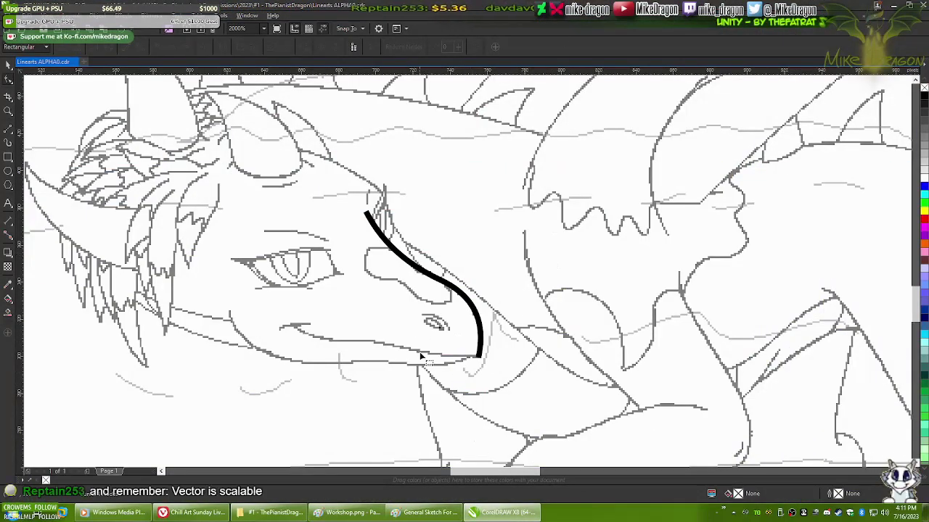
# - Refine the nodes where the snout curve bends above the nostril and delete a surplus node to smooth it
pyautogui.scroll(3, 410, 320)
pyautogui.press('F10')
pyautogui.scroll(4, 505, 220)
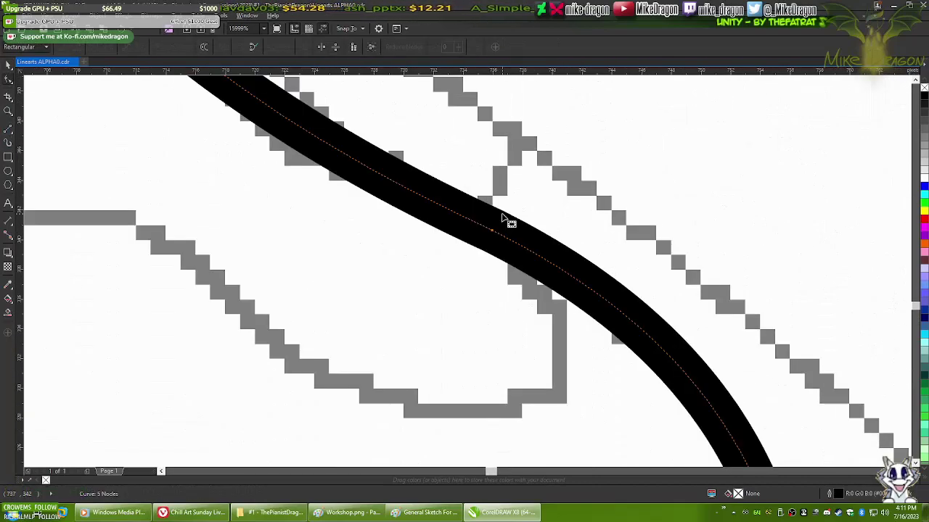
pyautogui.scroll(-3, 501, 217)
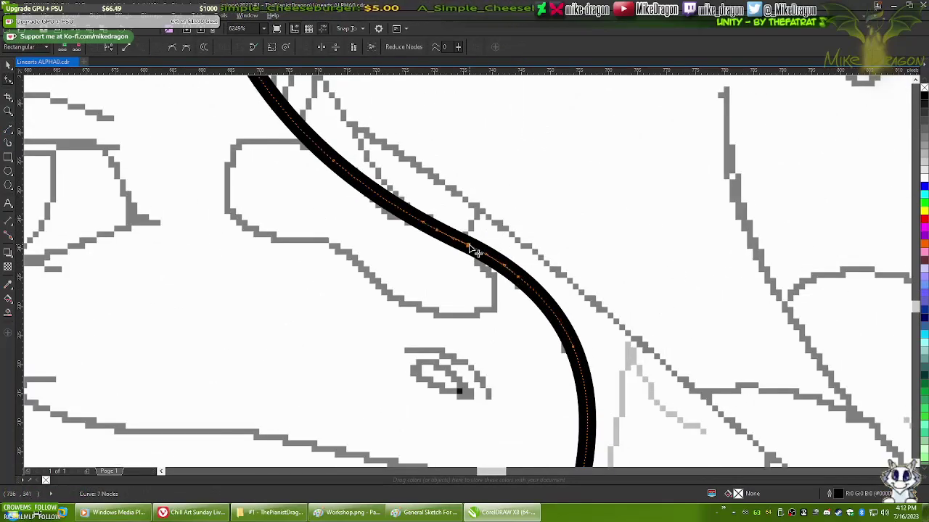
pyautogui.scroll(2, 475, 251)
pyautogui.press('Delete')
pyautogui.scroll(-5, 375, 213)
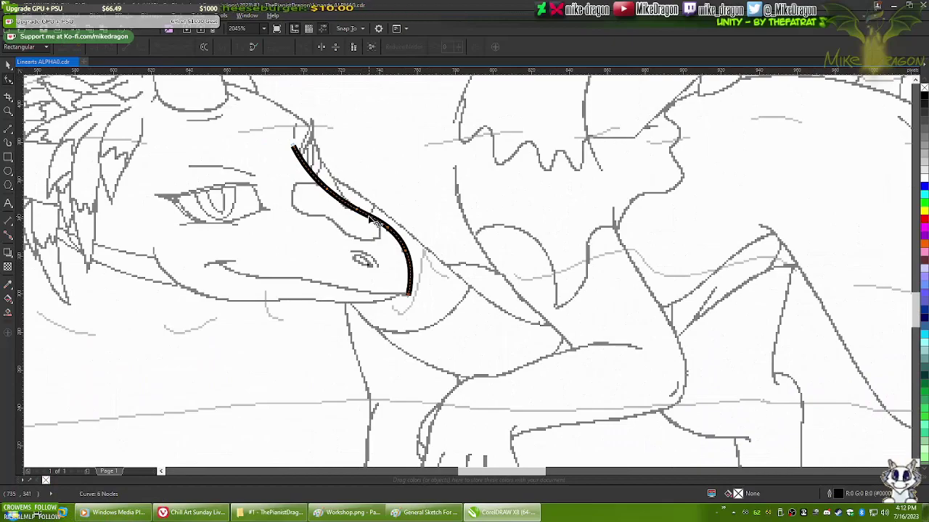
# - Extend the snout curve with straight segments from the snout tip along the sketched mouth line to the mouth corner
pyautogui.hscroll(-2, 528, 239)
pyautogui.scroll(3, 490, 291)
pyautogui.scroll(-4, 460, 295)
pyautogui.press('F5')
pyautogui.click(526, 321)
pyautogui.click(296, 291)
pyautogui.doubleClick(228, 260)
# - Bend the straight mouth segments into a smooth curve that follows the sketched mouth line
pyautogui.press('F10')
pyautogui.moveTo(473, 321); pyautogui.dragTo(425, 300)
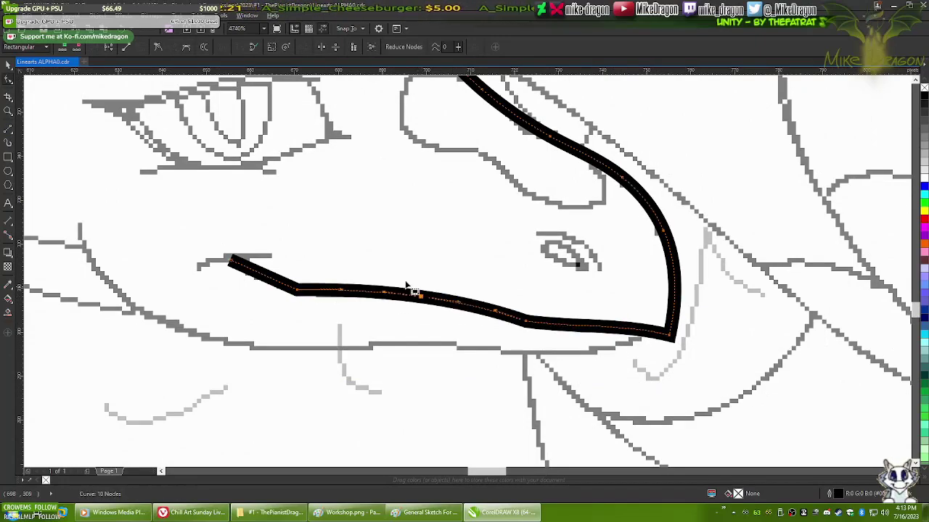
pyautogui.scroll(2, 489, 302)
pyautogui.scroll(-3, 392, 270)
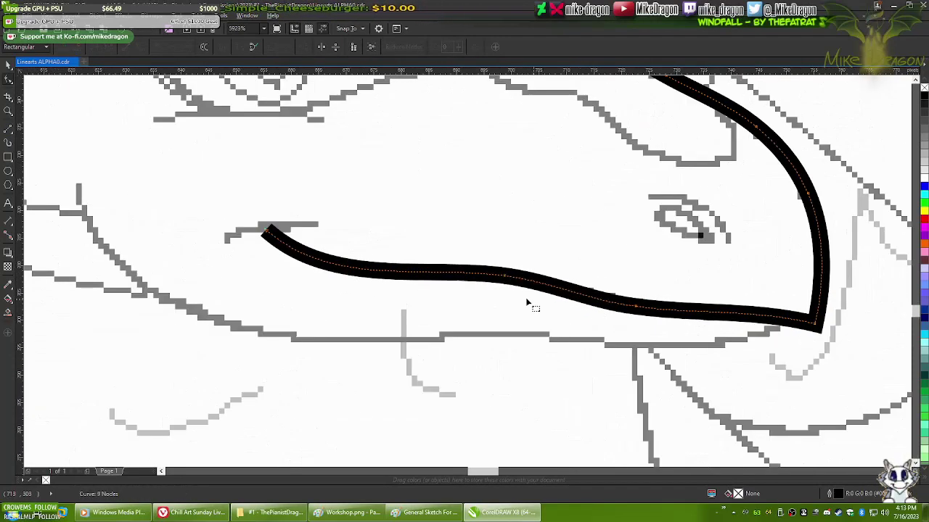
# - Try shifting the snout and mouth curve away from the sketch and undo the shift
pyautogui.press('space')
pyautogui.click(410, 287)
pyautogui.scroll(-5, 410, 286)
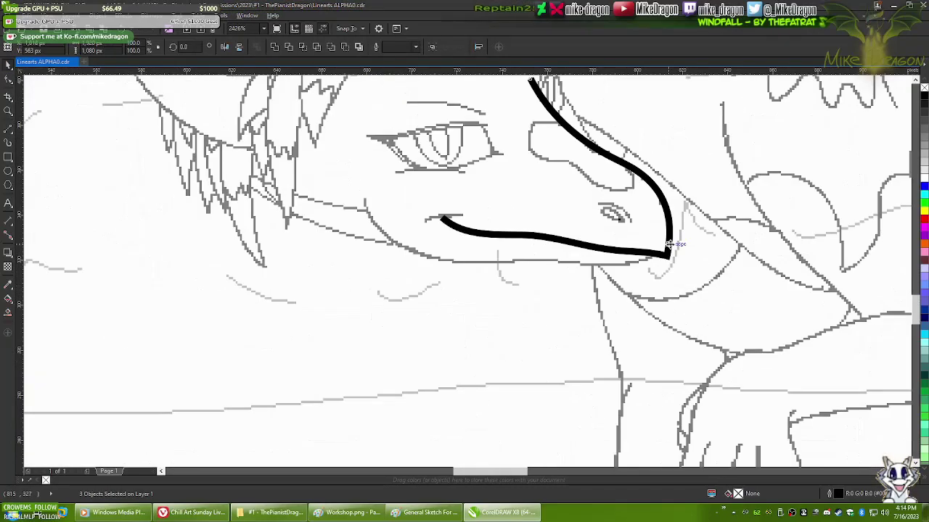
pyautogui.scroll(6, 544, 369)
pyautogui.hotkey('ctrl', 'z')
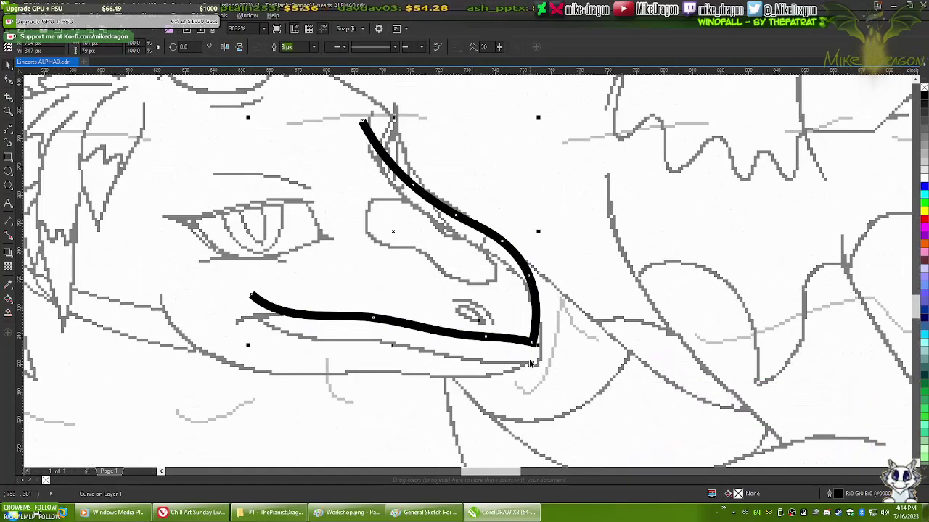
# - Adjust the nodes and handles along the middle of the mouth line to even out its curvature
pyautogui.press('F10')
pyautogui.scroll(3, 425, 331)
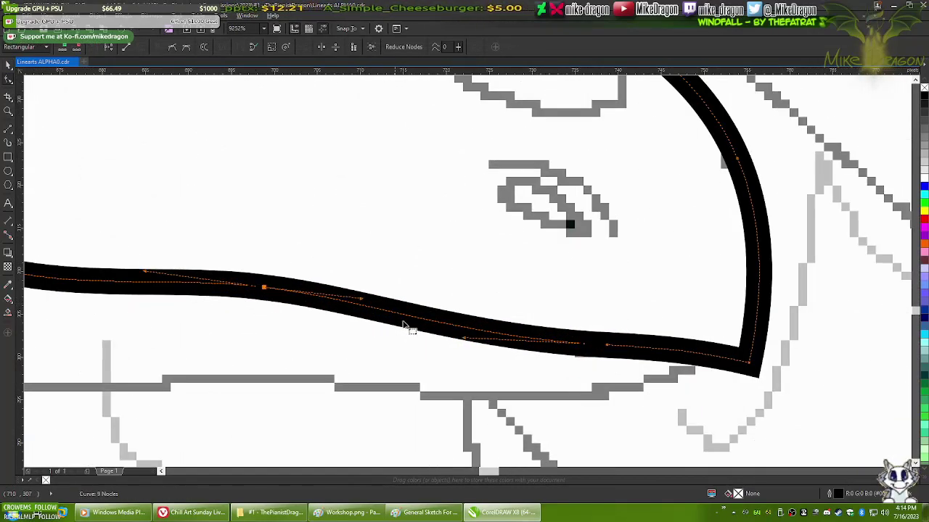
pyautogui.scroll(-1, 365, 303)
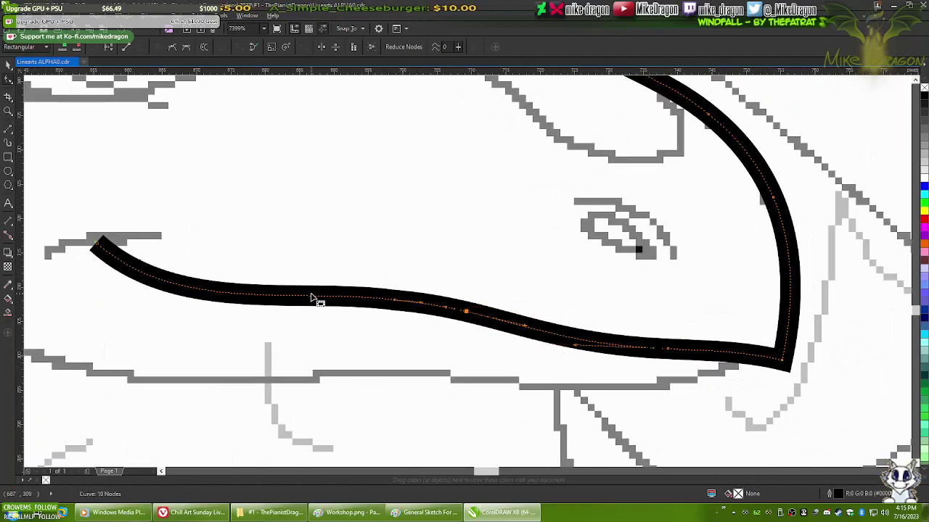
pyautogui.doubleClick(308, 300)
pyautogui.scroll(-1, 477, 301)
# - Round the sharp corner at the snout tip where the snout curve meets the mouth line
pyautogui.scroll(3, 537, 356)
pyautogui.scroll(-1, 523, 359)
pyautogui.scroll(1, 517, 366)
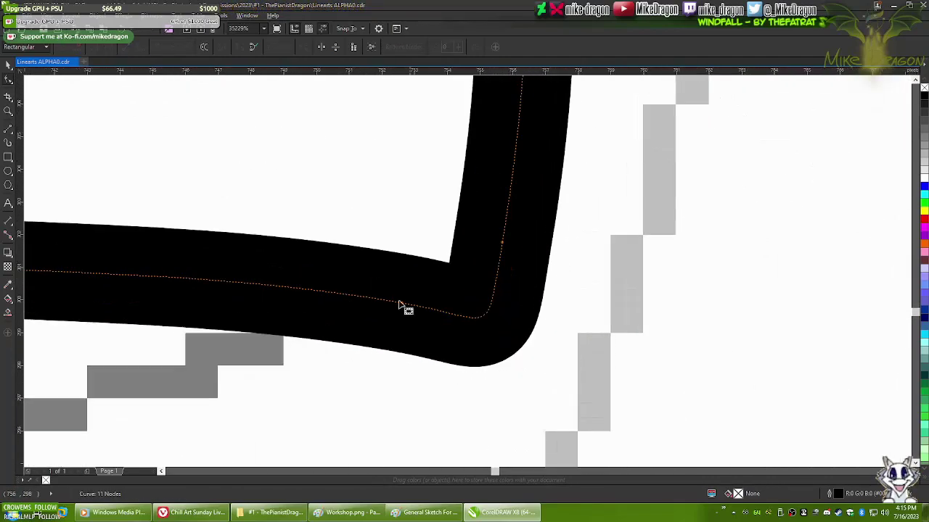
pyautogui.scroll(2, 508, 348)
pyautogui.click(490, 328)
# - Draw a short line across the mouth corner and bend it into an arc following the sketch
pyautogui.scroll(-3, 482, 331)
pyautogui.scroll(3, 210, 244)
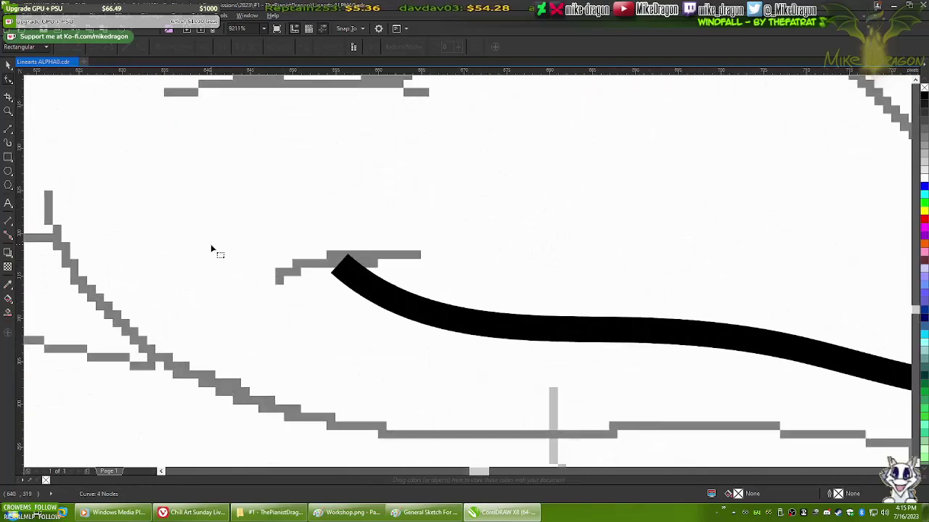
pyautogui.click(514, 296)
pyautogui.press('F10')
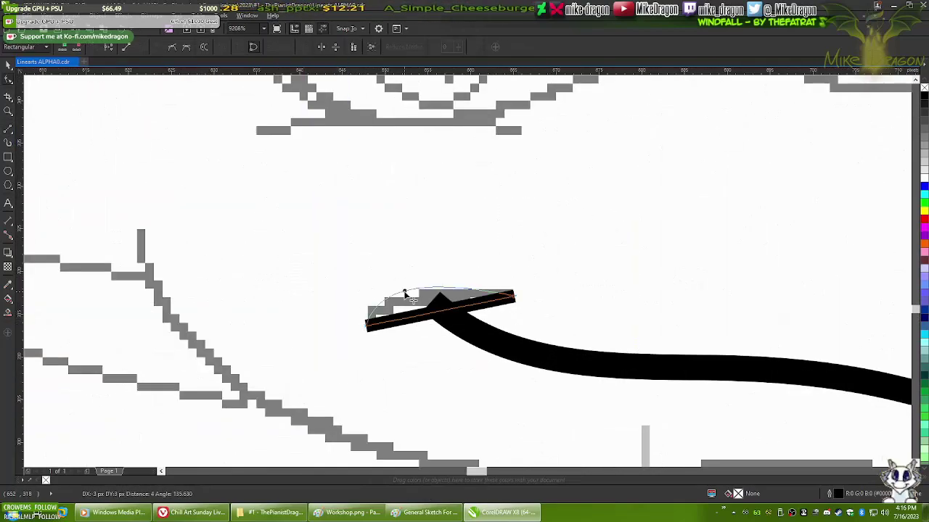
pyautogui.moveTo(366, 326); pyautogui.dragTo(362, 335)
pyautogui.scroll(3, 468, 265)
pyautogui.moveTo(425, 280)
pyautogui.mouseDown()
pyautogui.moveTo(429, 207)
pyautogui.moveTo(426, 280)
pyautogui.mouseUp()
# - Form the mouth-corner arc into a closed two-node crescent with curved upper and lower edges
pyautogui.scroll(-3, 344, 239)
pyautogui.scroll(3, 383, 249)
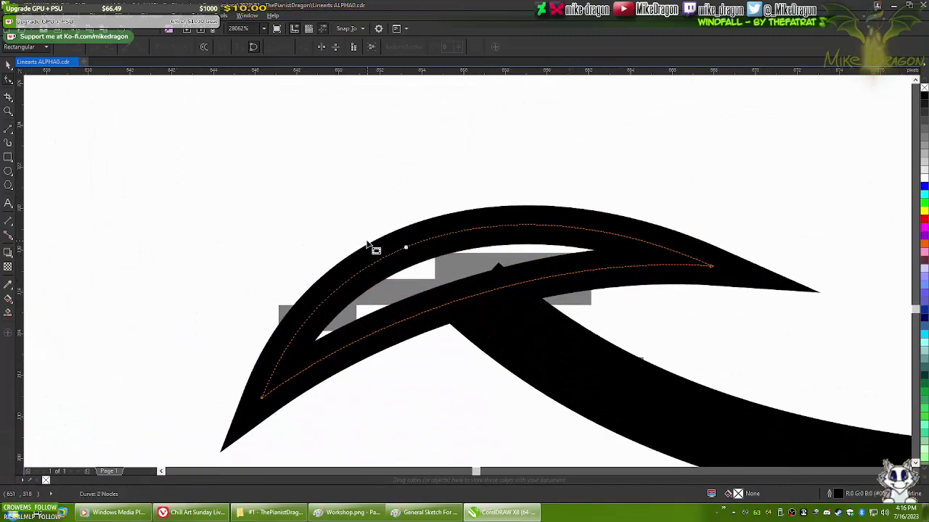
pyautogui.scroll(-3, 406, 283)
pyautogui.scroll(1, 433, 301)
pyautogui.click(434, 301)
pyautogui.scroll(2, 447, 285)
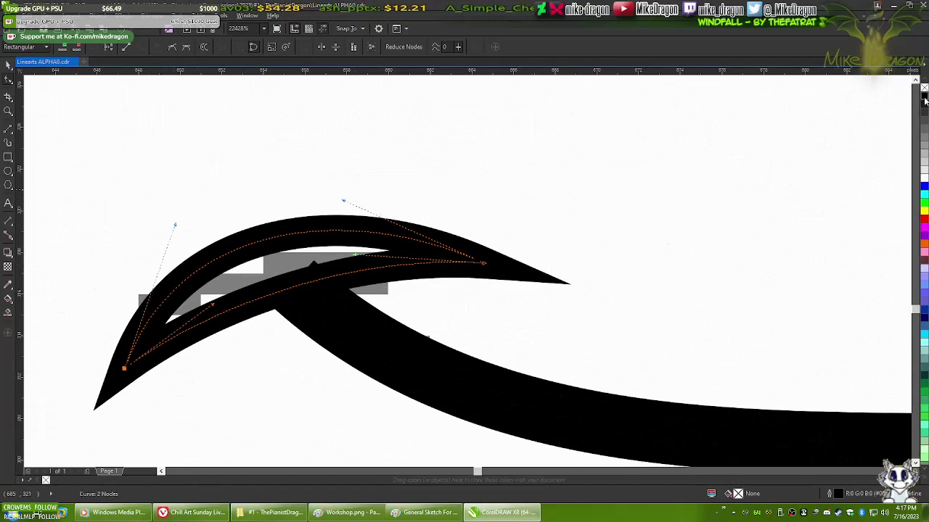
# - Fill the mouth-corner crescent black without an outline and move its tips onto the ends of the sketched line
pyautogui.moveTo(215, 346); pyautogui.dragTo(224, 356)
pyautogui.moveTo(601, 237); pyautogui.dragTo(599, 230)
pyautogui.moveTo(214, 342); pyautogui.dragTo(209, 346)
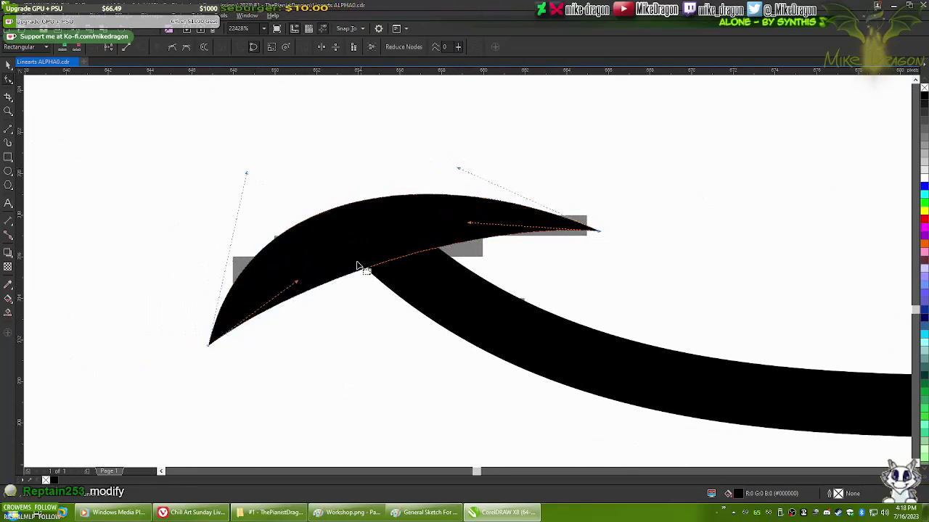
pyautogui.scroll(-2, 430, 243)
pyautogui.scroll(1, 290, 315)
pyautogui.scroll(-2, 301, 302)
pyautogui.scroll(2, 260, 246)
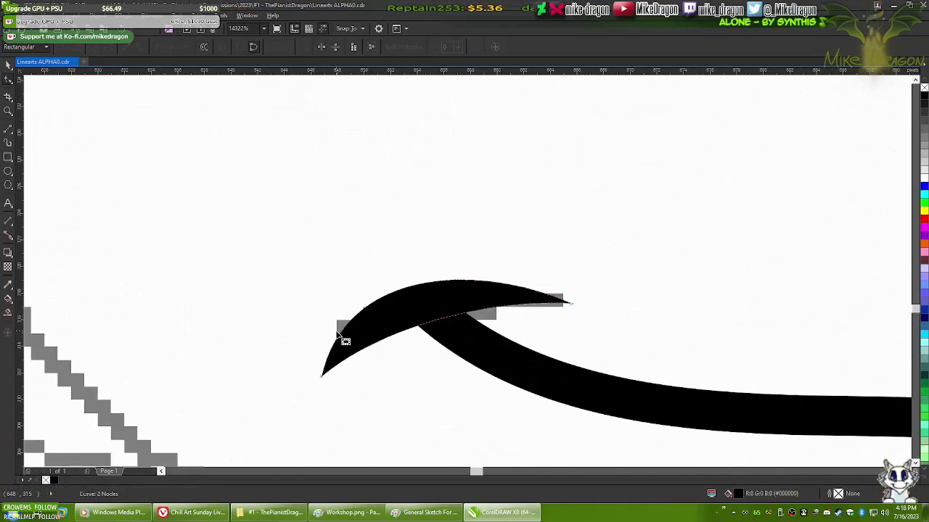
# - Fine-tune the curve handles of the mouth-corner crescent so it blends with the mouth line
pyautogui.scroll(1, 345, 330)
pyautogui.scroll(-1, 665, 276)
pyautogui.scroll(1, 394, 300)
pyautogui.click(396, 311)
pyautogui.moveTo(340, 207); pyautogui.dragTo(359, 221)
pyautogui.scroll(-3, 366, 203)
pyautogui.scroll(-8, 365, 235)
pyautogui.scroll(7, 511, 296)
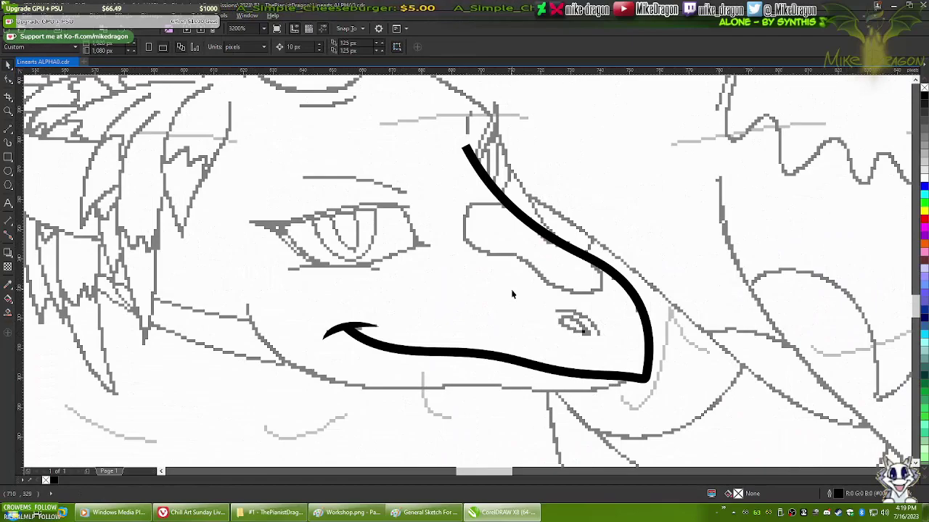
pyautogui.scroll(1, 545, 249)
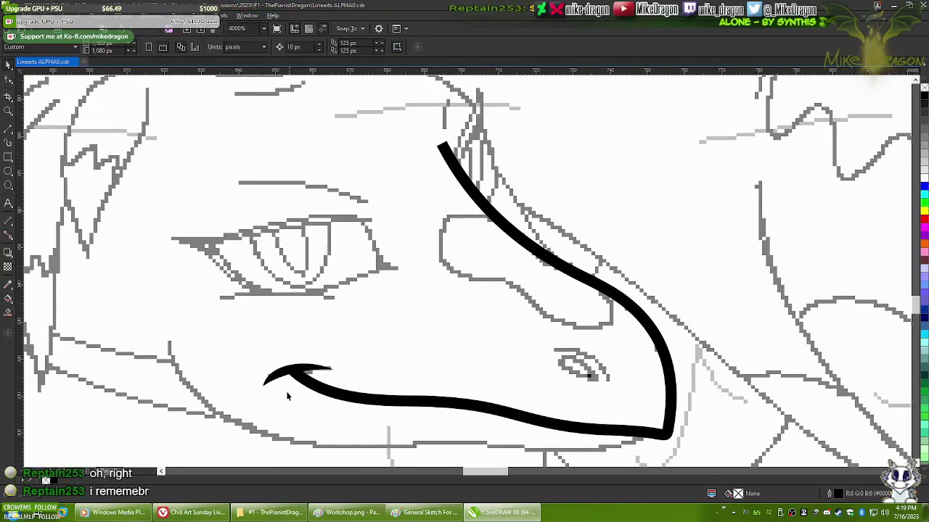
# - Examine the mouth corner and the snout line's blunt upper end, and look over artworks in the DeviantArt gallery in the browser
pyautogui.press('F10')
pyautogui.scroll(5, 445, 145)
pyautogui.scroll(-6, 445, 145)
pyautogui.click(435, 322)
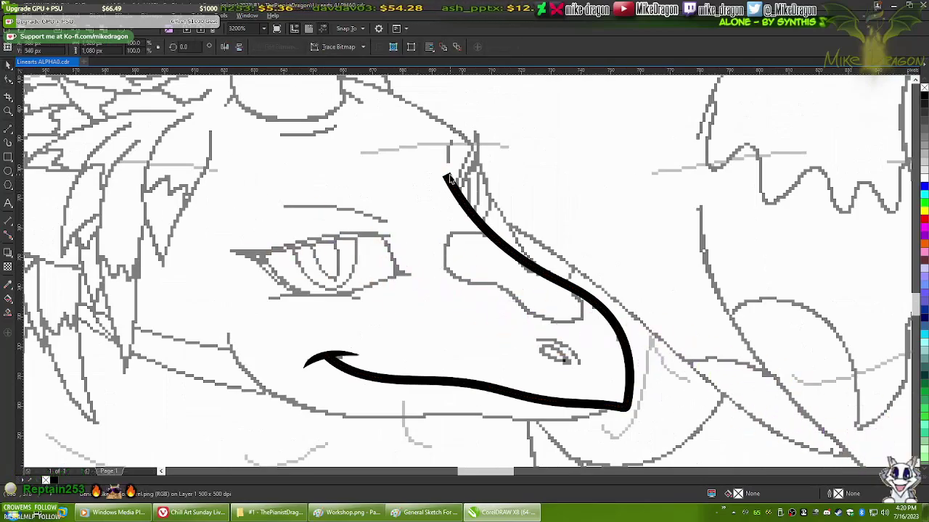
pyautogui.scroll(6, 317, 396)
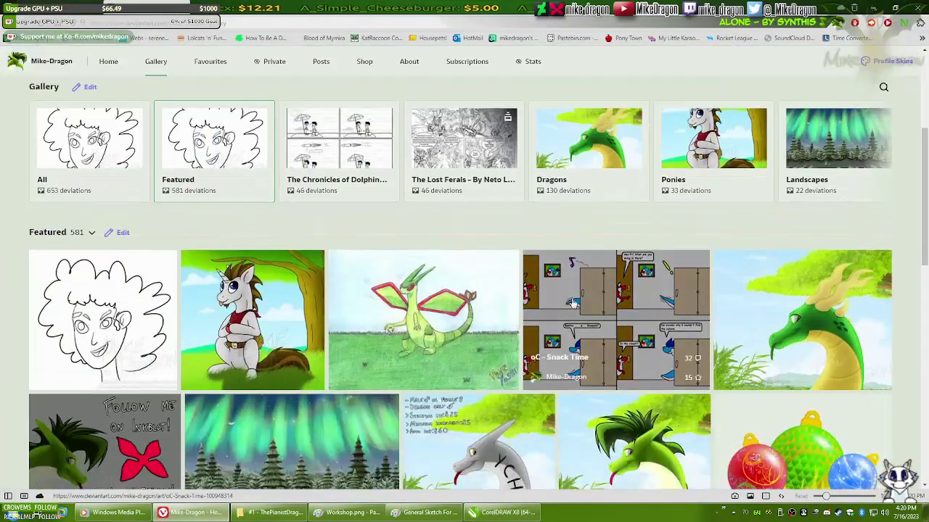
pyautogui.click(518, 310)
pyautogui.click(344, 222)
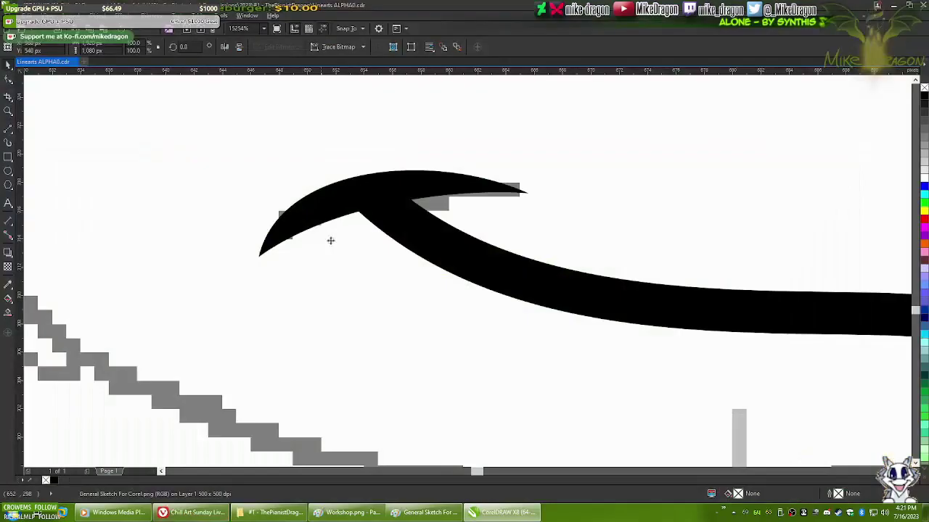
# - Colour the snout and mouth curve blue and draw a narrow closed taper shape over its upper end
pyautogui.scroll(-5, 328, 239)
pyautogui.scroll(5, 277, 337)
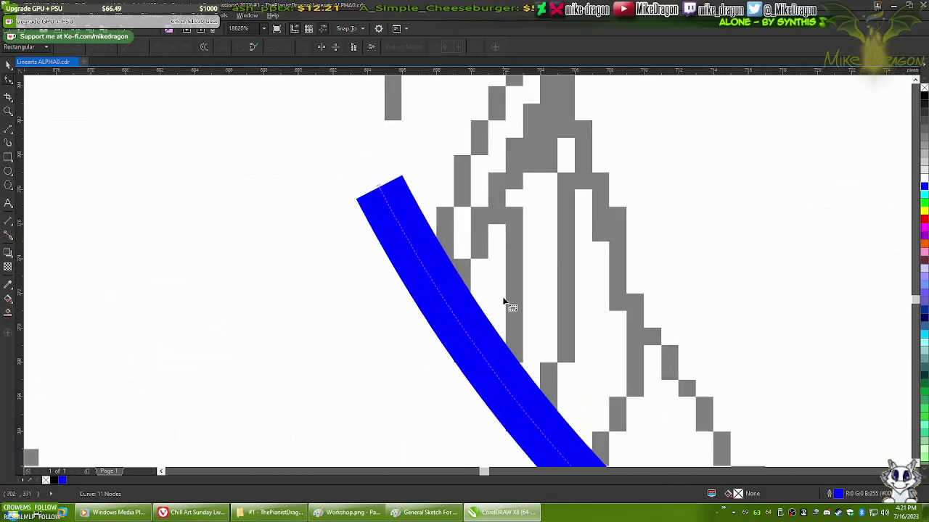
pyautogui.scroll(-1, 513, 152)
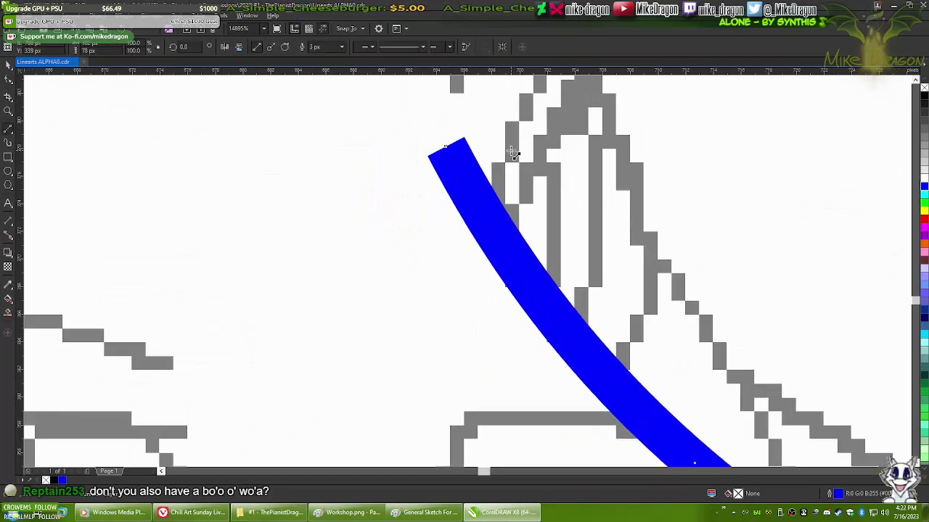
pyautogui.click(515, 325)
pyautogui.rightClick(522, 274)
pyautogui.click(541, 292)
pyautogui.scroll(1, 477, 253)
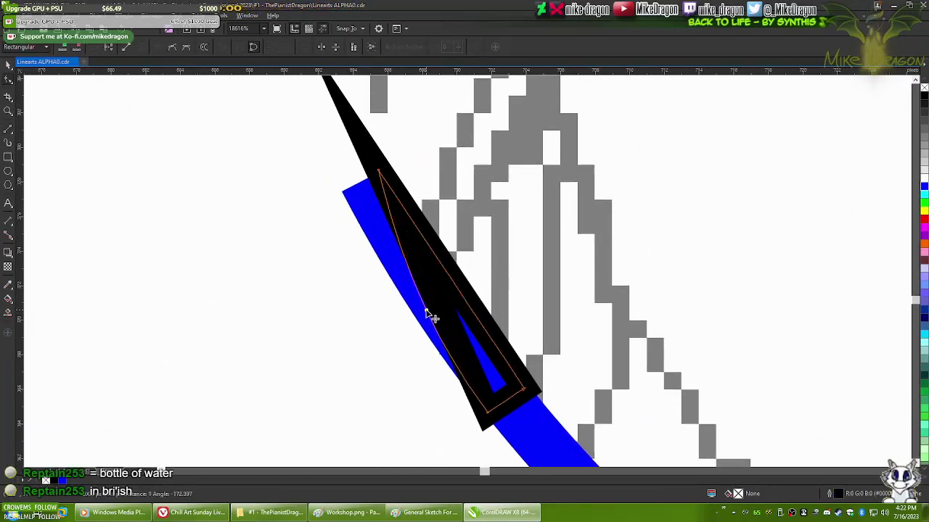
# - Place the taper shape's two base corners against the edges of the blue snout line
pyautogui.scroll(10, 429, 314)
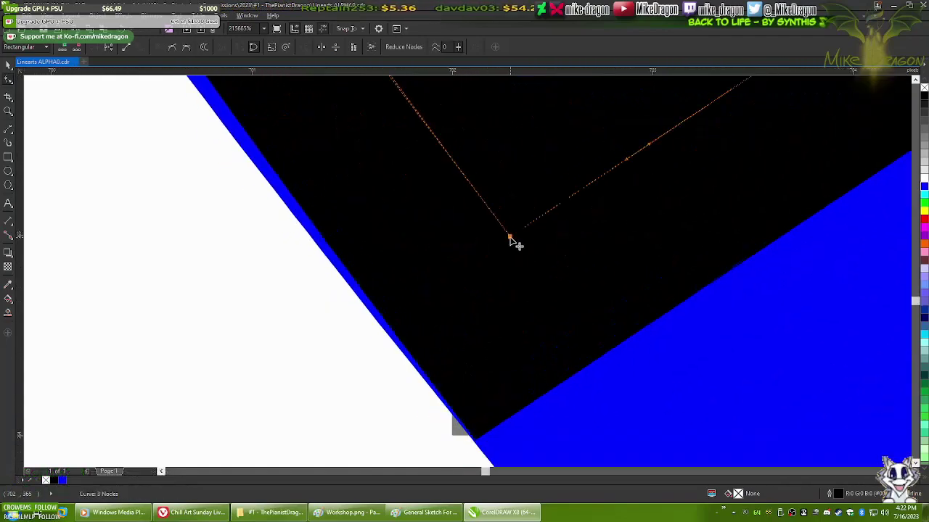
pyautogui.scroll(1, 512, 241)
pyautogui.click(505, 174)
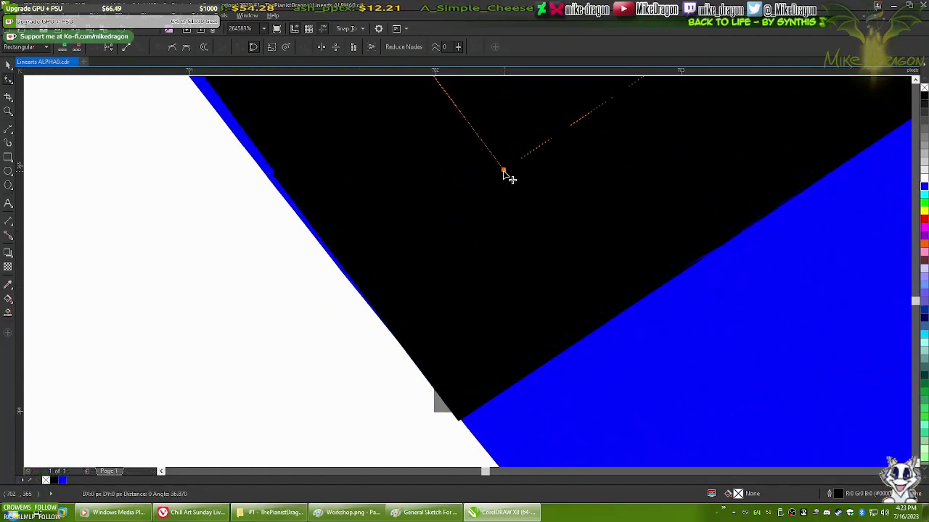
pyautogui.scroll(-10, 467, 261)
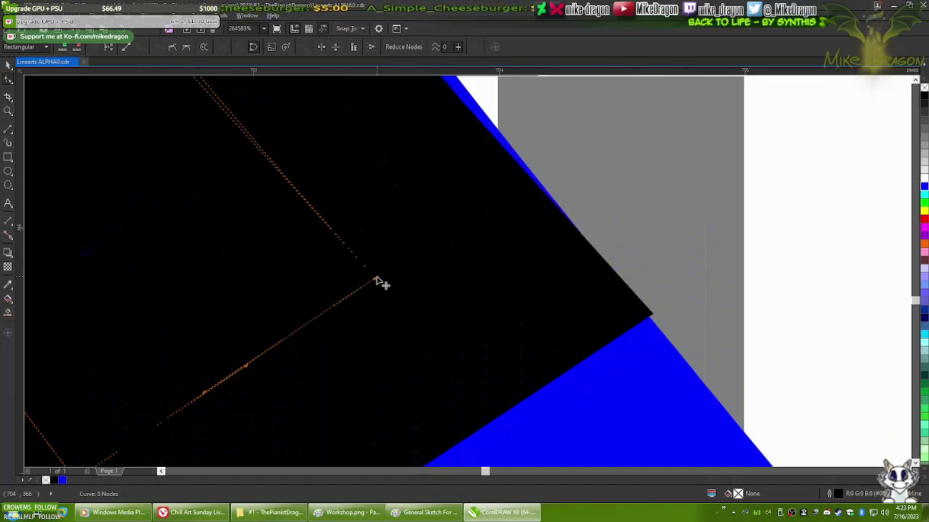
pyautogui.scroll(2, 377, 186)
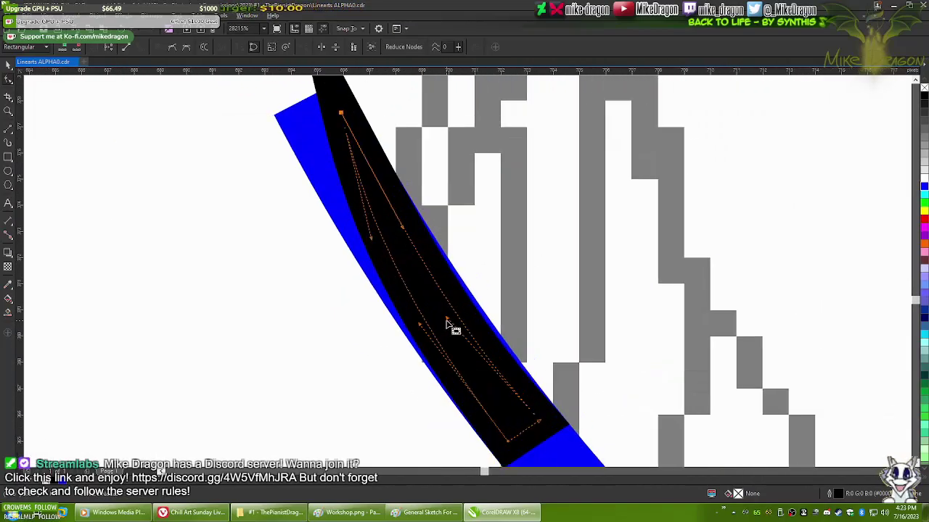
# - Position the taper's pointed tip and adjust its side curves to flow into the edges of the blue snout line
pyautogui.scroll(3, 348, 120)
pyautogui.scroll(-5, 358, 138)
pyautogui.scroll(6, 530, 343)
pyautogui.scroll(-5, 530, 343)
pyautogui.scroll(3, 428, 246)
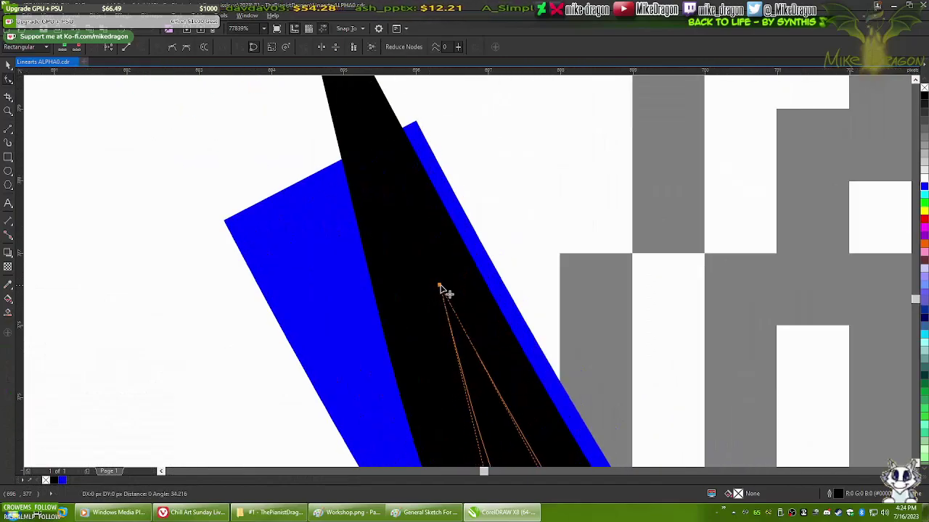
pyautogui.scroll(-3, 498, 312)
pyautogui.scroll(4, 469, 272)
pyautogui.scroll(-1, 433, 231)
pyautogui.scroll(-2, 404, 182)
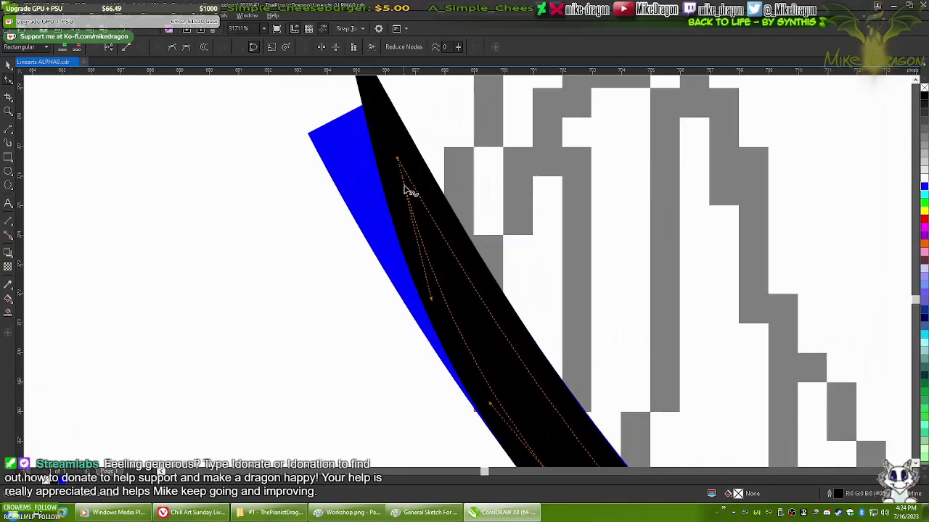
pyautogui.scroll(1, 479, 362)
pyautogui.scroll(4, 457, 385)
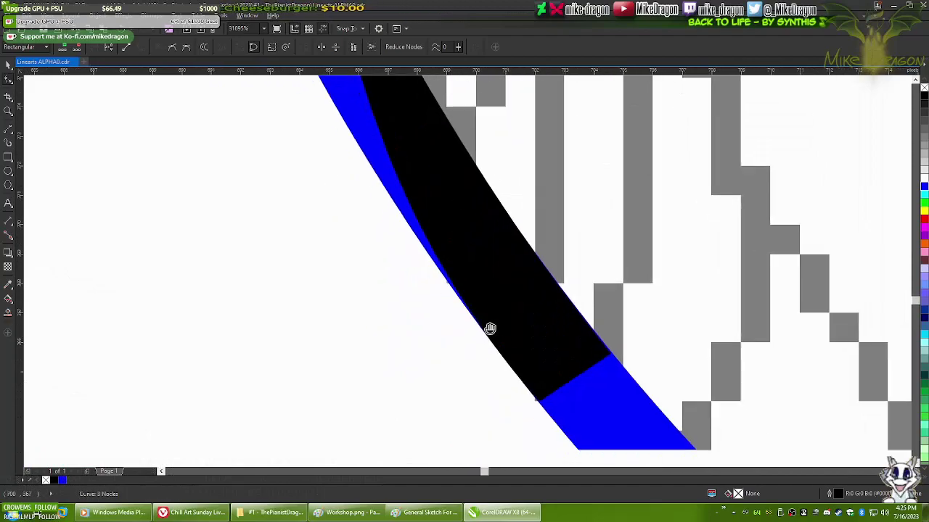
# - Trim the blue snout line's end to the taper's base, recolour the line black and fill the taper black
pyautogui.scroll(-2, 436, 435)
pyautogui.scroll(2, 421, 317)
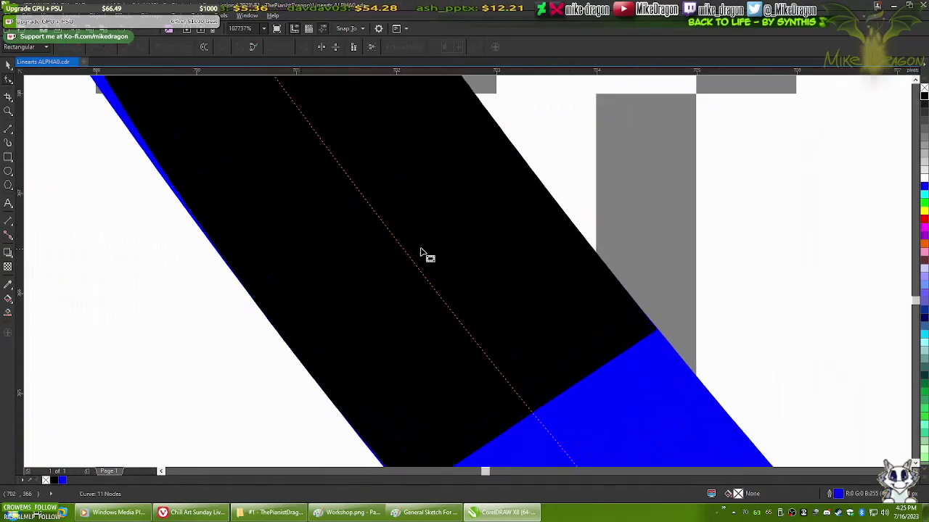
pyautogui.scroll(-14, 435, 265)
pyautogui.press('space')
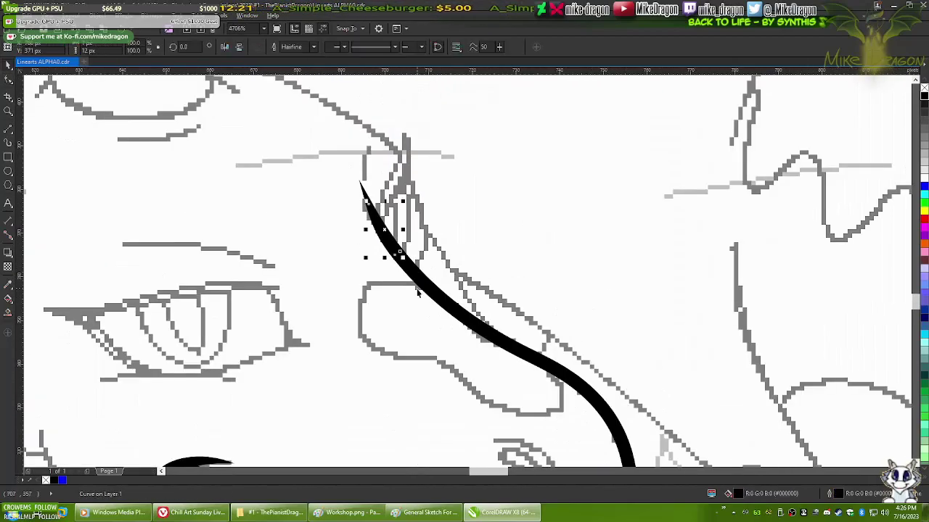
pyautogui.scroll(-2, 397, 253)
pyautogui.click(359, 203)
pyautogui.scroll(-9, 379, 138)
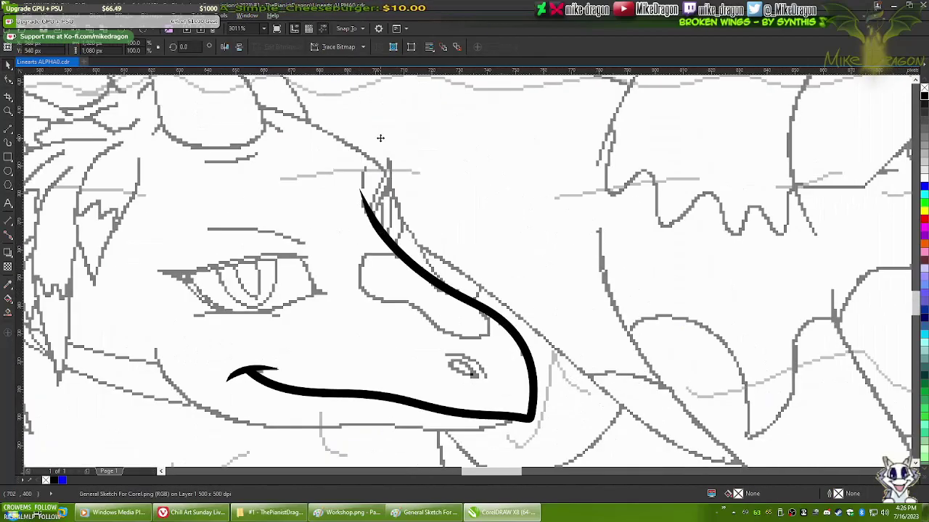
# - Draw the lower jaw line from the front of the mouth to the cheek and curve its segments along the sketch
pyautogui.scroll(11, 621, 327)
pyautogui.press('space')
pyautogui.moveTo(620, 327); pyautogui.dragTo(493, 304)
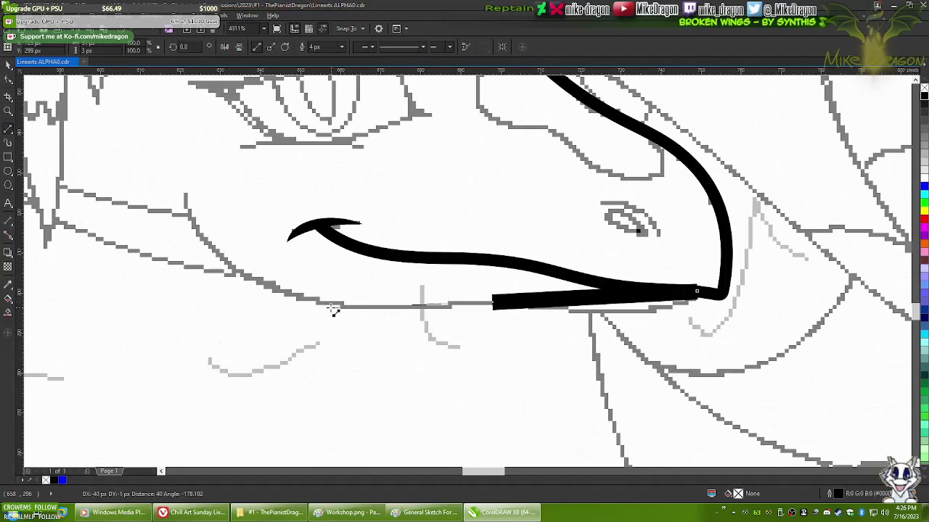
pyautogui.press('F10')
pyautogui.scroll(1, 590, 333)
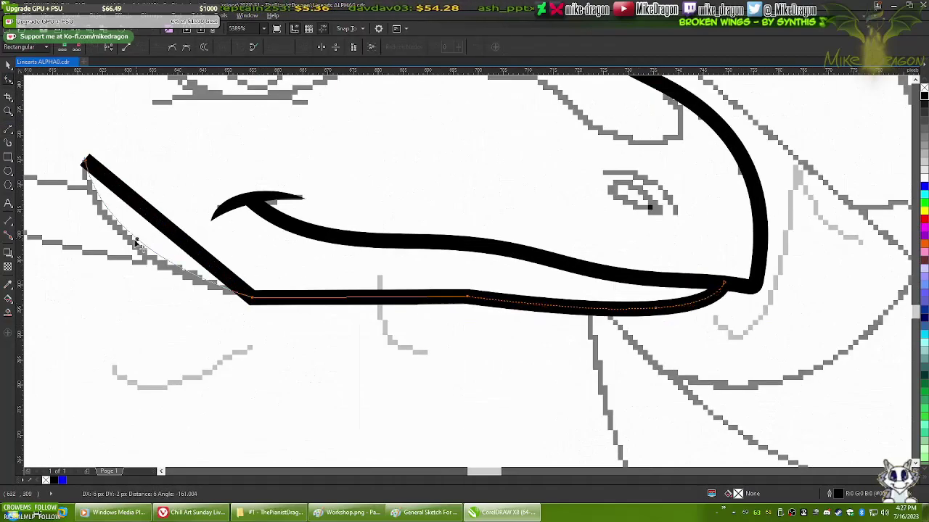
pyautogui.moveTo(146, 234); pyautogui.dragTo(131, 246)
pyautogui.doubleClick(253, 298)
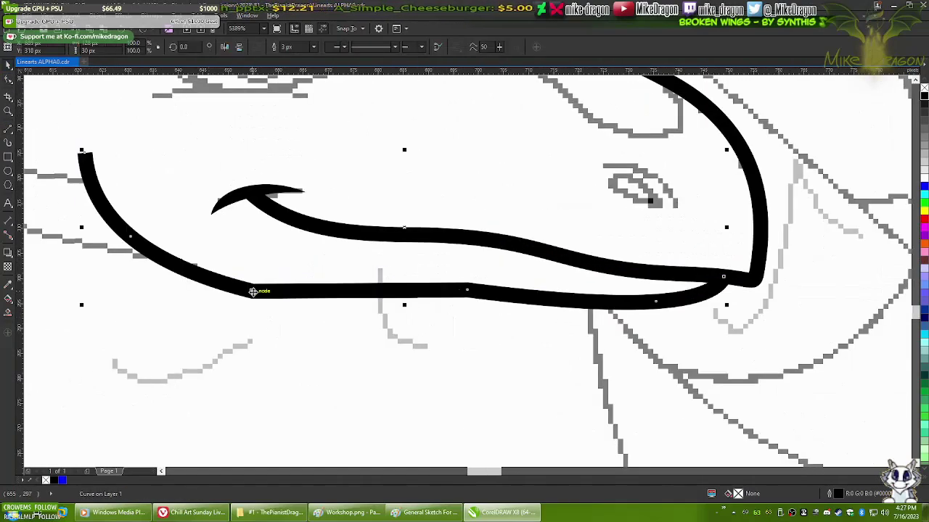
# - Smooth the lower jaw line's middle nodes and adjust their handles for one flowing curve beneath the mouth
pyautogui.press('space')
pyautogui.scroll(1, 378, 278)
pyautogui.moveTo(378, 278)
pyautogui.mouseDown()
pyautogui.moveTo(440, 158)
pyautogui.moveTo(410, 283)
pyautogui.moveTo(434, 285)
pyautogui.mouseUp()
pyautogui.press('space')
pyautogui.hscroll(-2, 518, 300)
pyautogui.hscroll(2, 472, 290)
pyautogui.scroll(1, 434, 285)
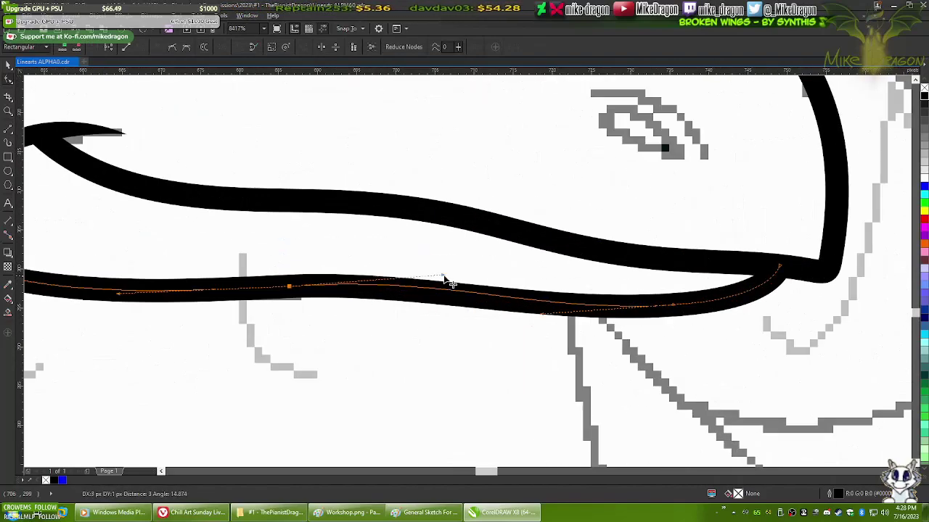
pyautogui.moveTo(653, 321); pyautogui.dragTo(660, 332)
pyautogui.press('space')
pyautogui.scroll(-10, 517, 398)
pyautogui.scroll(10, 491, 367)
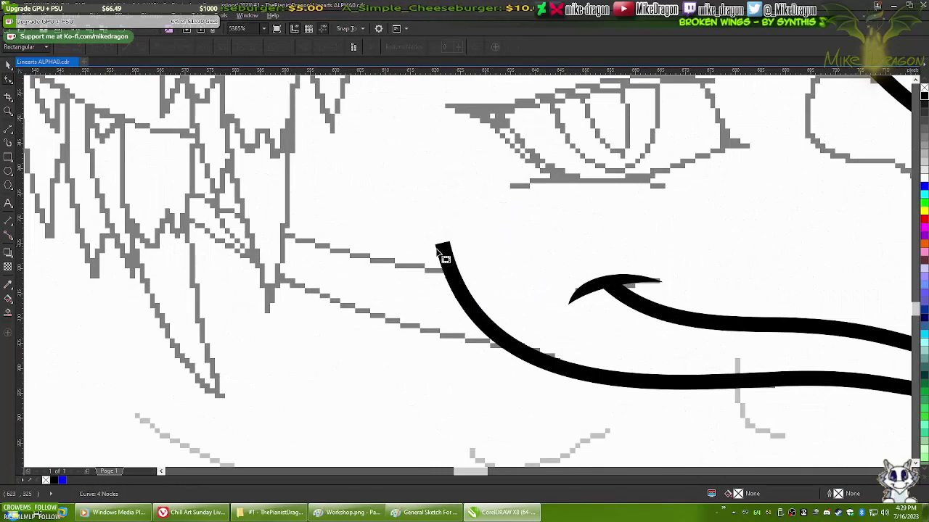
# - Colour the jaw line blue and draw a narrow closed taper shape over its upper end at the cheek
pyautogui.scroll(3, 487, 357)
pyautogui.moveTo(460, 315)
pyautogui.mouseDown()
pyautogui.moveTo(466, 326)
pyautogui.moveTo(456, 307)
pyautogui.moveTo(378, 274)
pyautogui.mouseUp()
pyautogui.scroll(3, 399, 254)
pyautogui.scroll(-3, 373, 203)
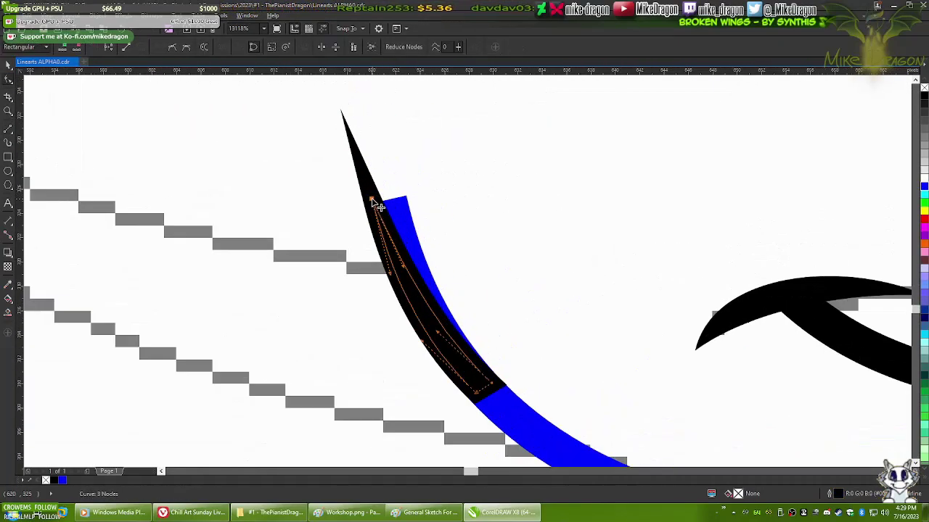
# - Reshape the jaw taper's base and curve its long sides to follow the blue jaw line
pyautogui.scroll(4, 408, 352)
pyautogui.scroll(-10, 452, 196)
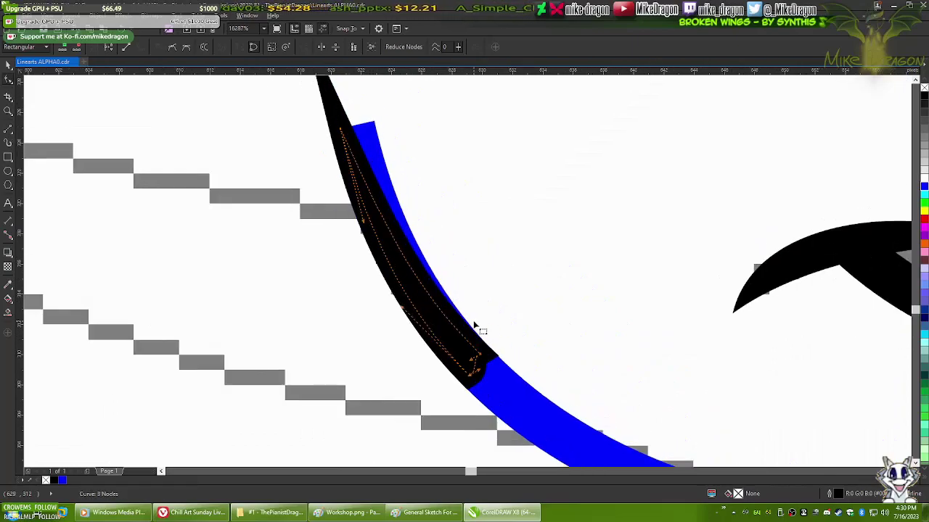
pyautogui.scroll(10, 401, 296)
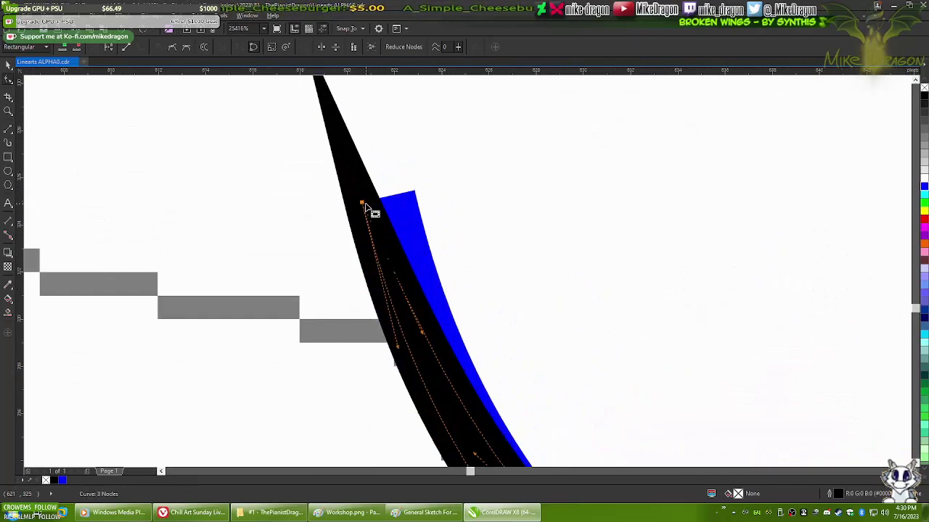
pyautogui.scroll(-5, 433, 355)
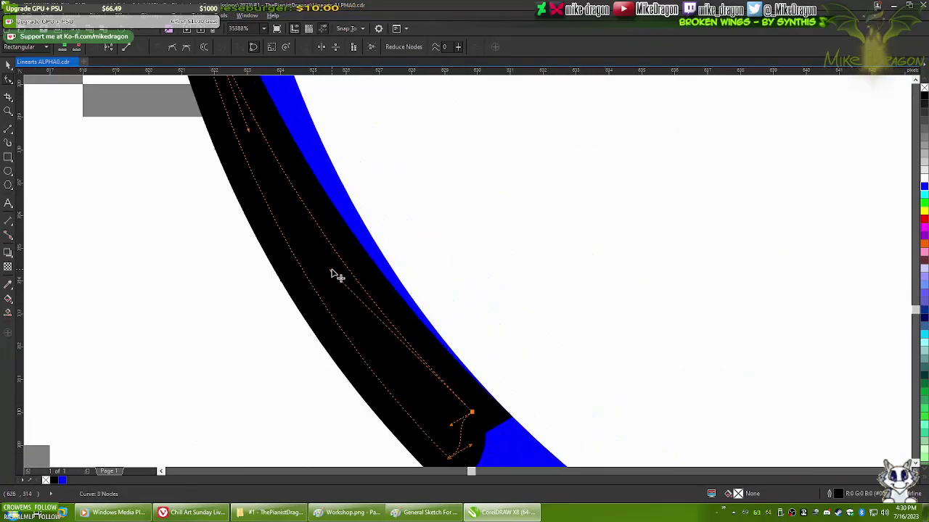
pyautogui.scroll(-3, 416, 304)
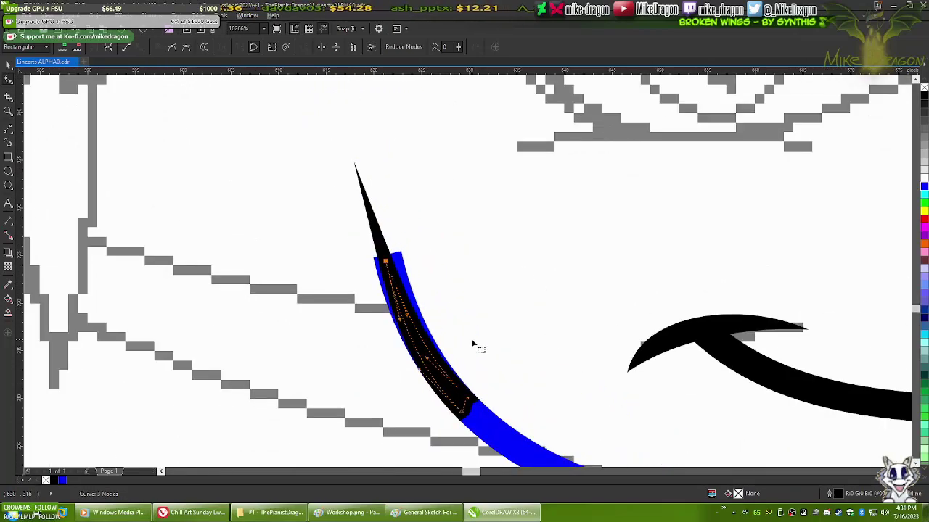
# - Fill the jaw taper black without an outline and extend its pointed tip beyond the blue line's end
pyautogui.scroll(3, 472, 343)
pyautogui.scroll(-4, 363, 296)
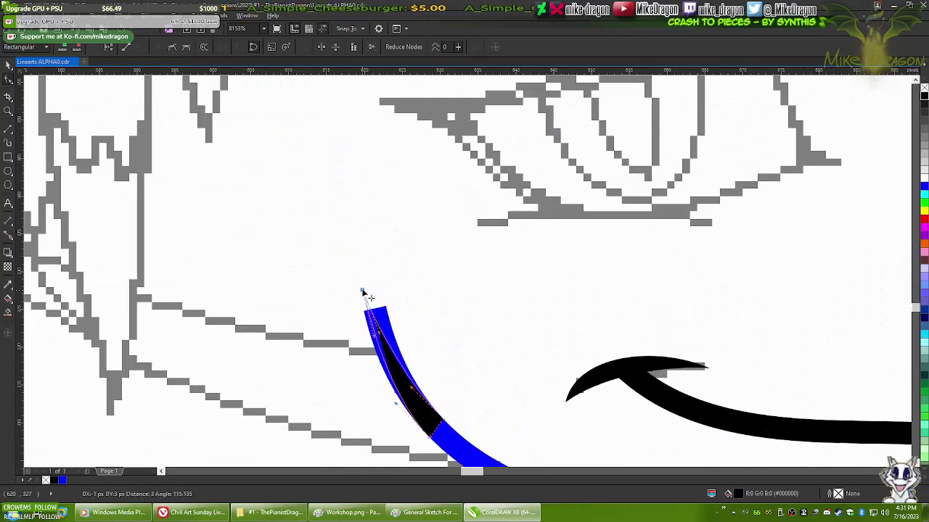
pyautogui.scroll(6, 471, 272)
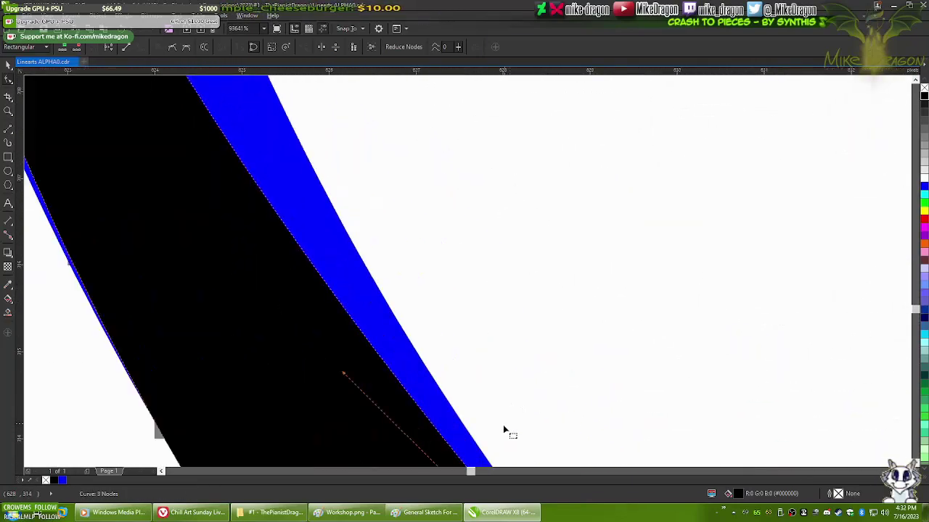
pyautogui.scroll(-4, 475, 275)
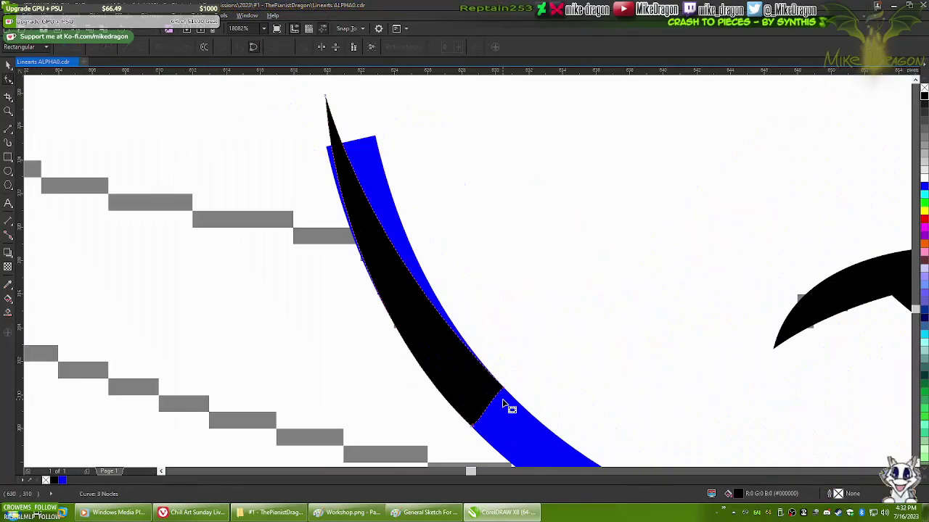
# - Adjust the jaw taper's side curves to flow into the line's edges and trim the jaw line back to its base
pyautogui.scroll(2, 508, 404)
pyautogui.scroll(-3, 438, 274)
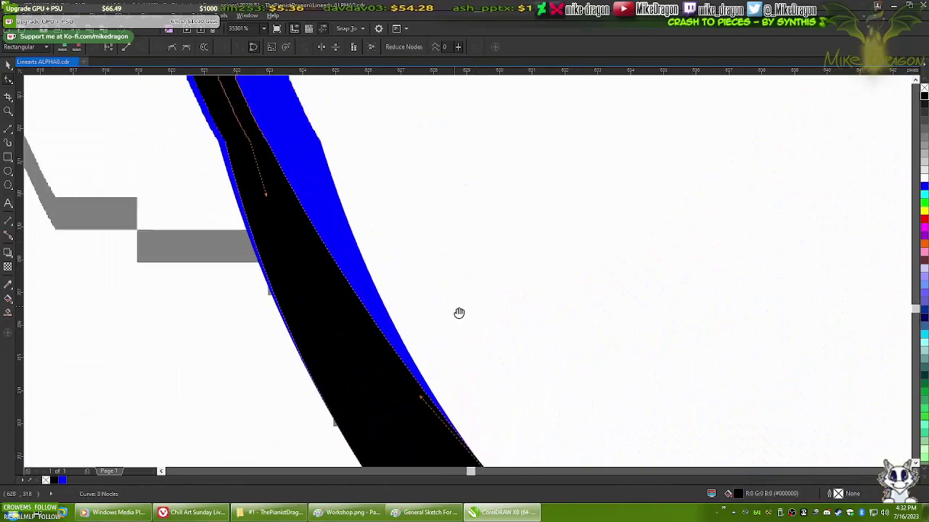
pyautogui.scroll(2, 283, 131)
pyautogui.scroll(-1, 289, 275)
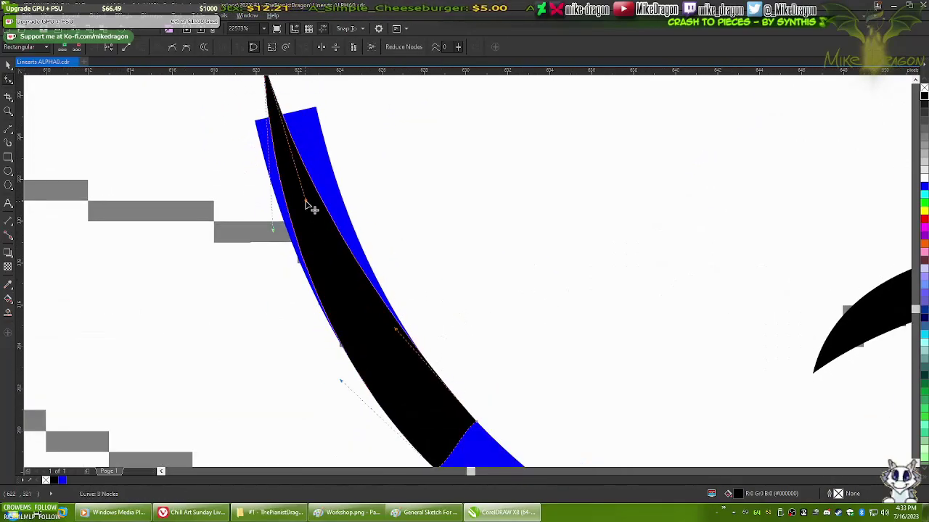
pyautogui.scroll(-1, 307, 200)
pyautogui.scroll(3, 389, 213)
pyautogui.scroll(-3, 498, 406)
pyautogui.scroll(2, 424, 313)
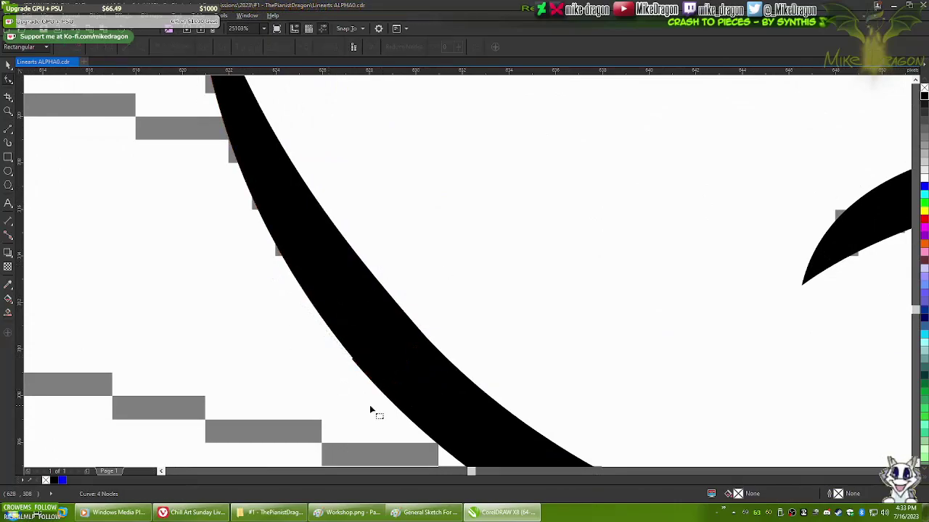
# - Align the jaw taper's base corners with the blue line's edges and bulge the base into a rounded end
pyautogui.scroll(4, 391, 399)
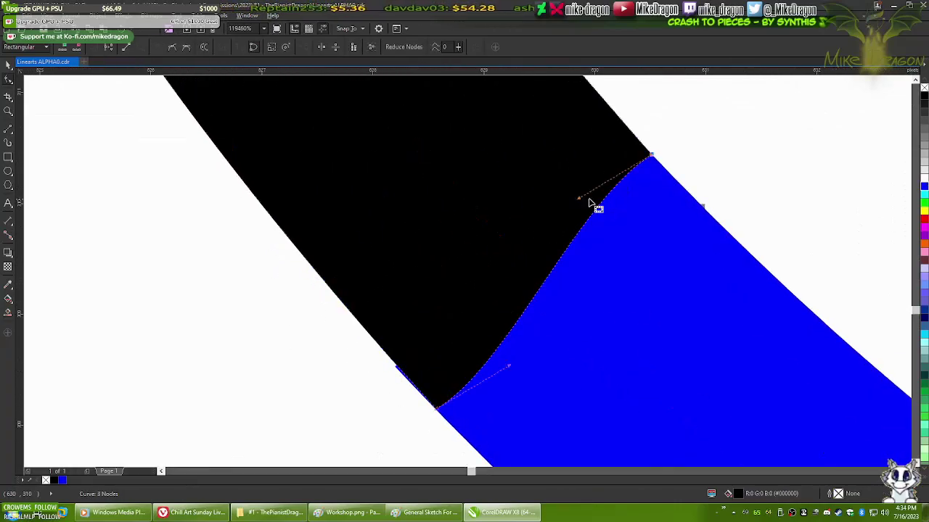
pyautogui.scroll(-2, 514, 452)
pyautogui.scroll(4, 469, 266)
pyautogui.scroll(-1, 477, 262)
pyautogui.click(487, 272)
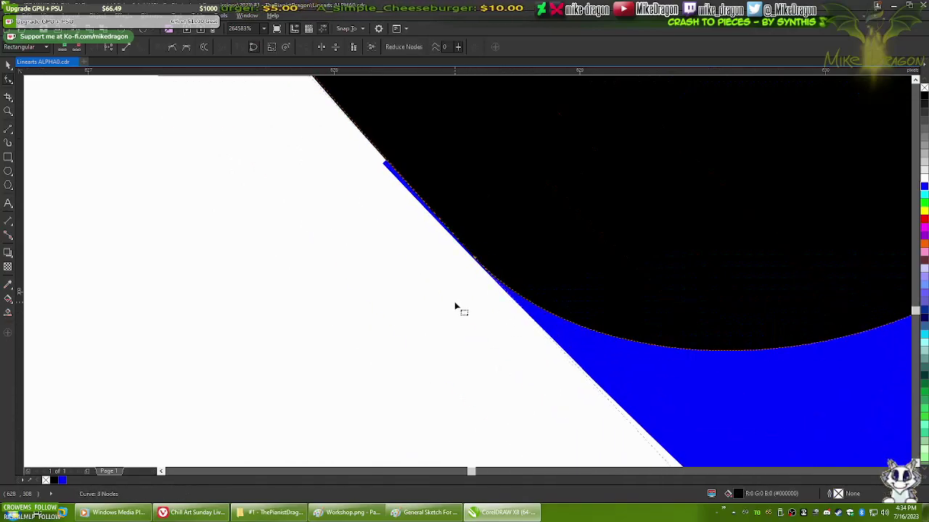
# - Pull the blue jaw line's end beneath the rounded taper base, refine the taper's side handles and recolour the line black
pyautogui.scroll(-3, 456, 307)
pyautogui.click(458, 201)
pyautogui.scroll(1, 535, 196)
pyautogui.scroll(-1, 508, 218)
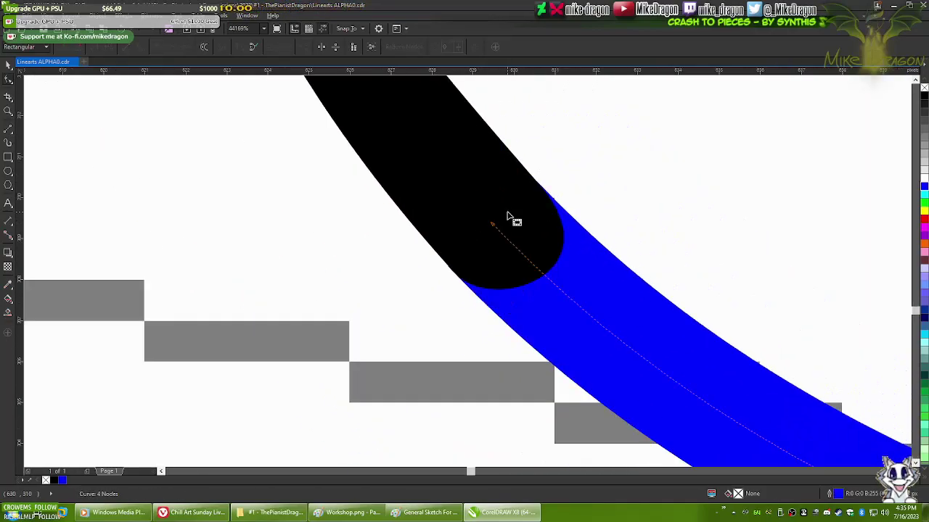
pyautogui.scroll(1, 523, 246)
pyautogui.scroll(-1, 227, 187)
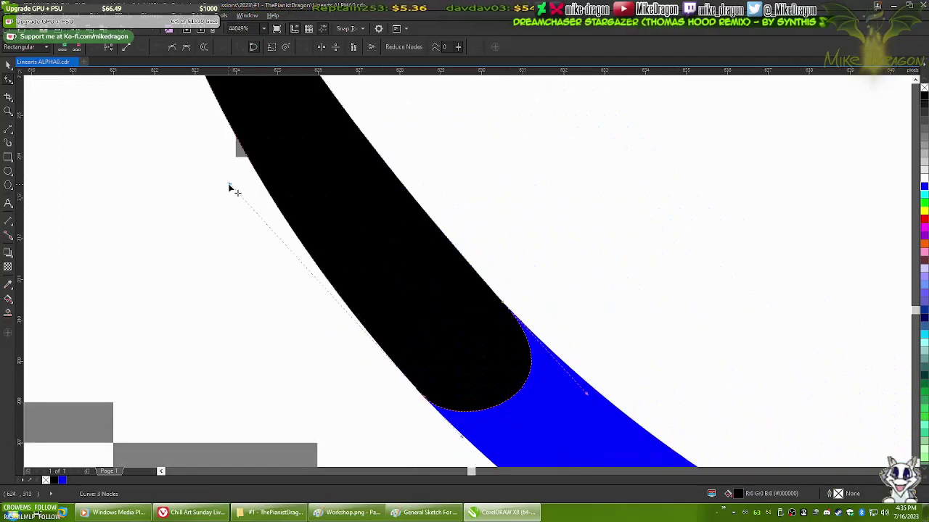
pyautogui.scroll(1, 549, 277)
pyautogui.scroll(-10, 468, 324)
# - Draw a two-segment peaked line above the upper snout line and curve both segments along the sketched nose ridge
pyautogui.scroll(6, 339, 230)
pyautogui.scroll(2, 339, 230)
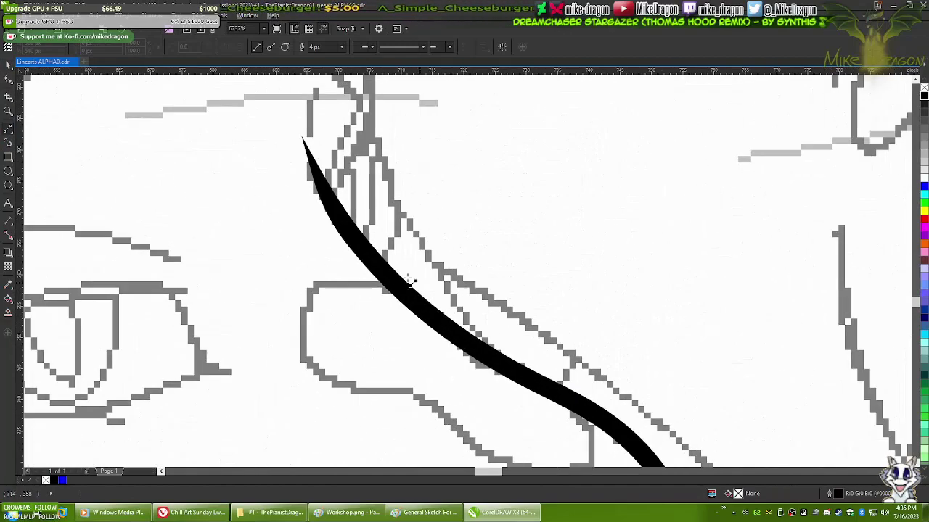
pyautogui.click(431, 209)
pyautogui.press('F10')
pyautogui.scroll(2, 400, 248)
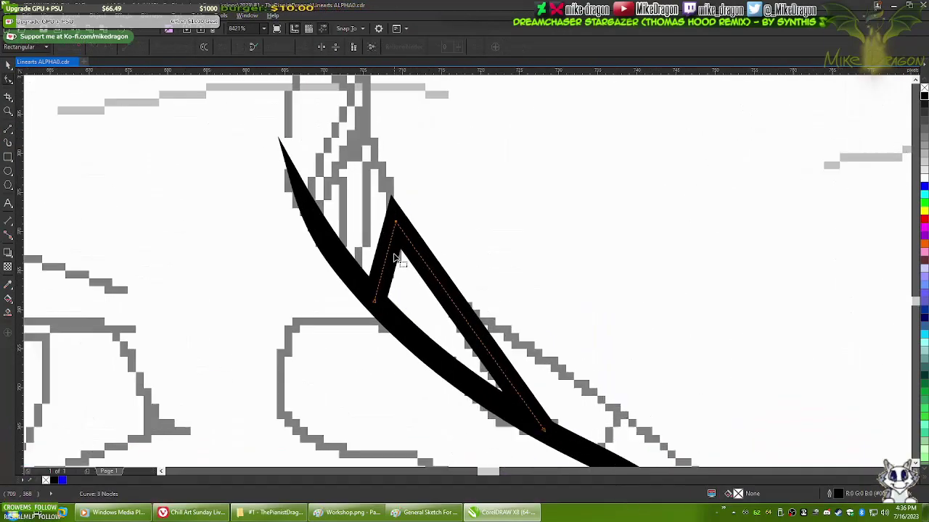
pyautogui.moveTo(466, 354); pyautogui.dragTo(444, 265)
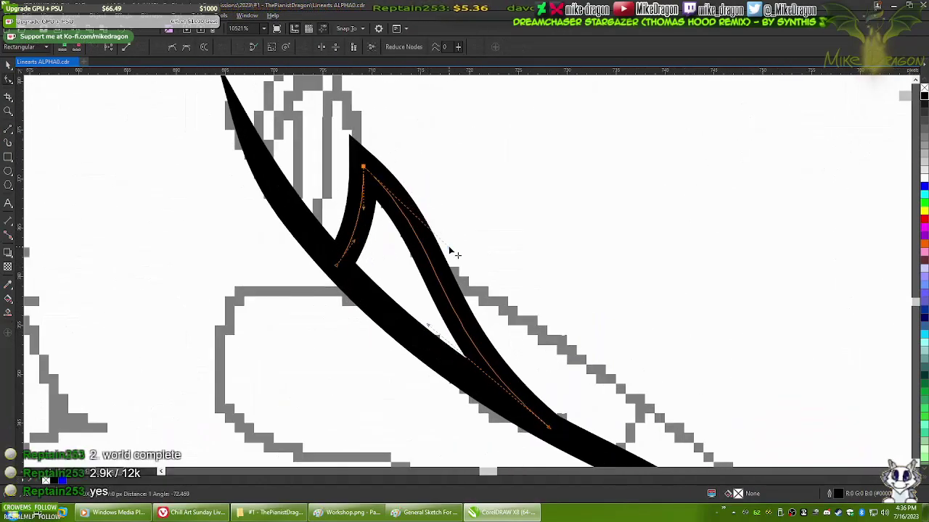
pyautogui.scroll(3, 432, 275)
pyautogui.scroll(-5, 388, 338)
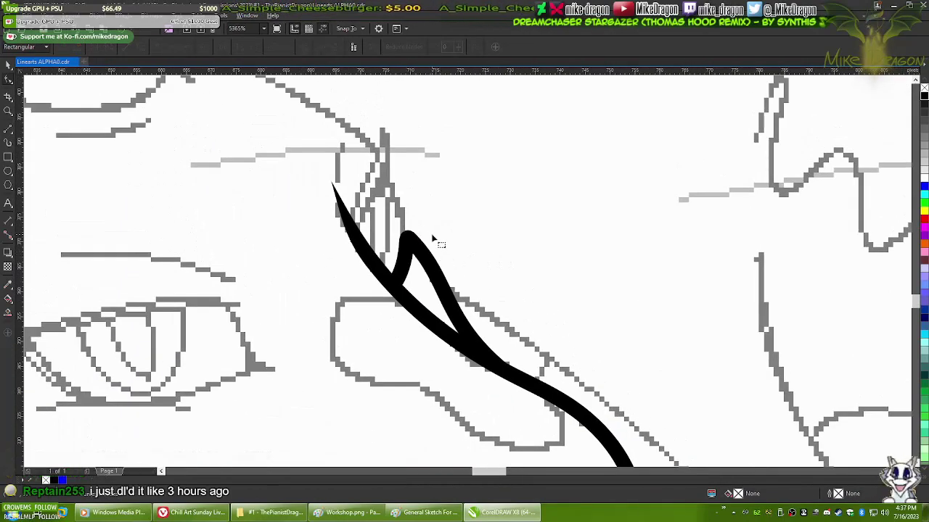
# - Give the nose ridge peak a sharp corner and colour its line blue
pyautogui.scroll(2, 429, 248)
pyautogui.scroll(-3, 428, 250)
pyautogui.click(410, 256)
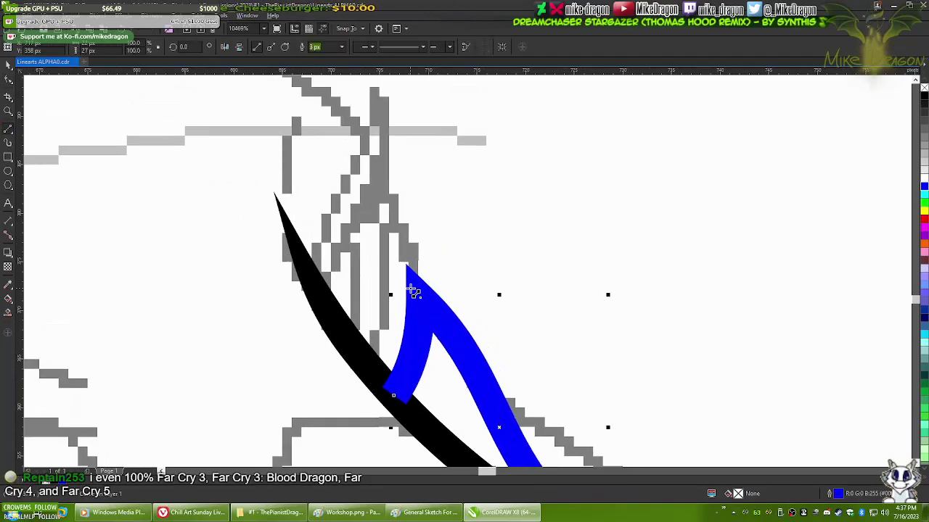
pyautogui.scroll(1, 417, 258)
# - Draw the forehead line from the tapered snout line up through the ridge peak to the horn and bend its lower segment
pyautogui.press('F5')
pyautogui.click(383, 292)
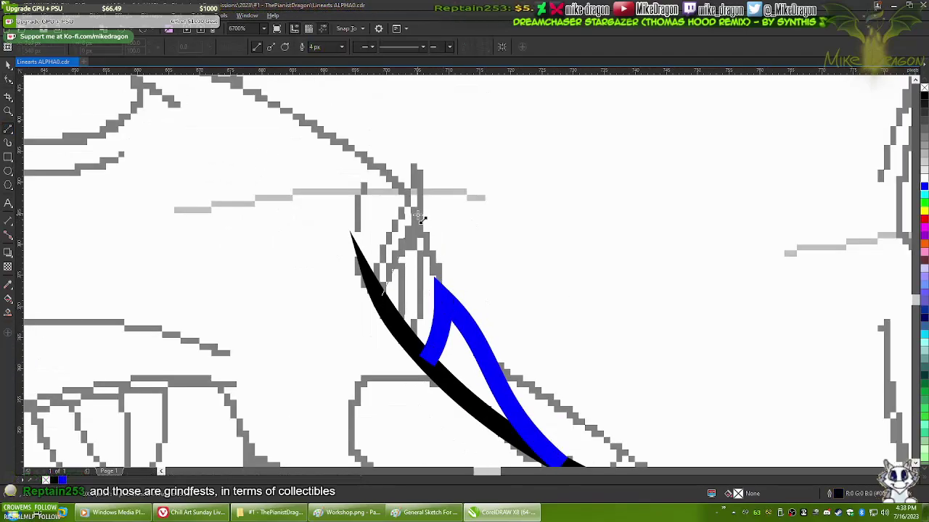
pyautogui.click(419, 218)
pyautogui.scroll(-3, 420, 218)
pyautogui.doubleClick(224, 207)
pyautogui.scroll(3, 348, 239)
pyautogui.scroll(1, 367, 266)
pyautogui.press('F10')
pyautogui.scroll(2, 367, 265)
pyautogui.moveTo(381, 247); pyautogui.dragTo(371, 206)
# - Curve the forehead line along the sketch and add nodes beside its sharp corner to round it off
pyautogui.scroll(1, 454, 347)
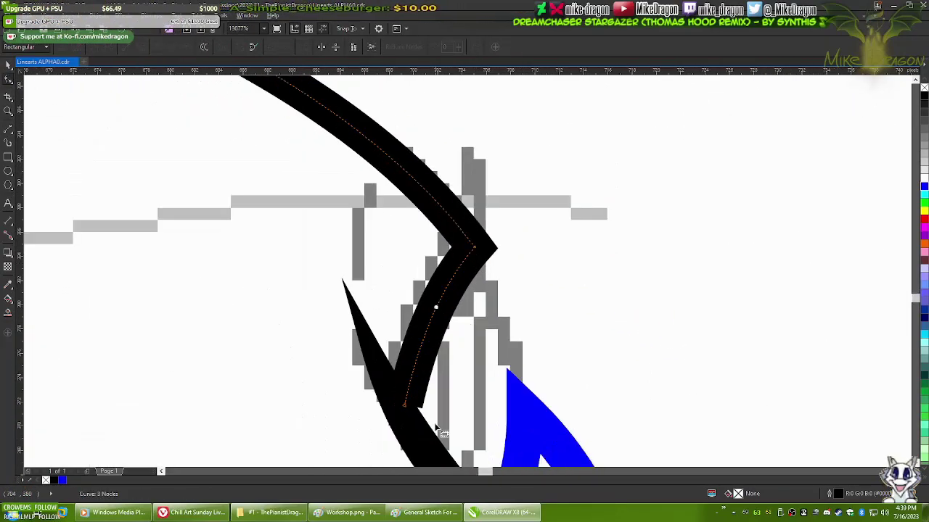
pyautogui.scroll(2, 460, 322)
pyautogui.scroll(-2, 427, 423)
pyautogui.scroll(2, 462, 210)
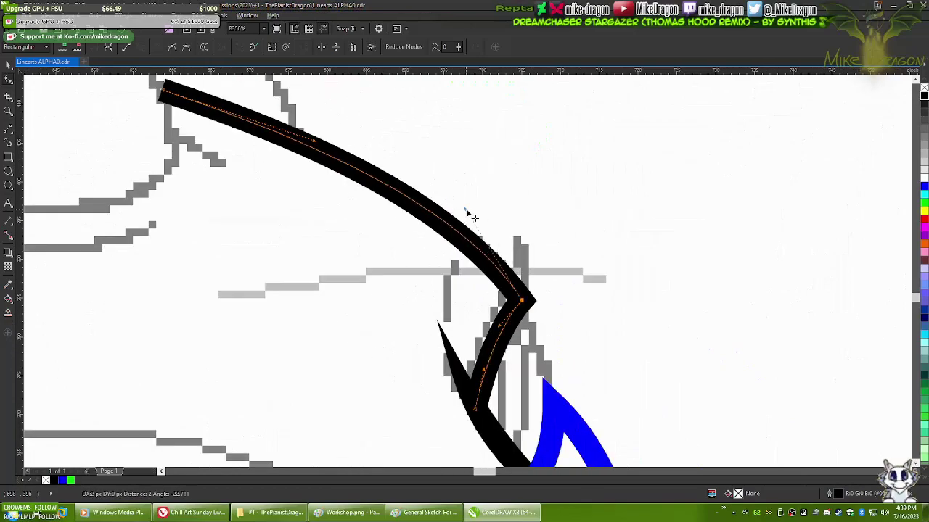
pyautogui.scroll(1, 553, 277)
pyautogui.scroll(1, 468, 273)
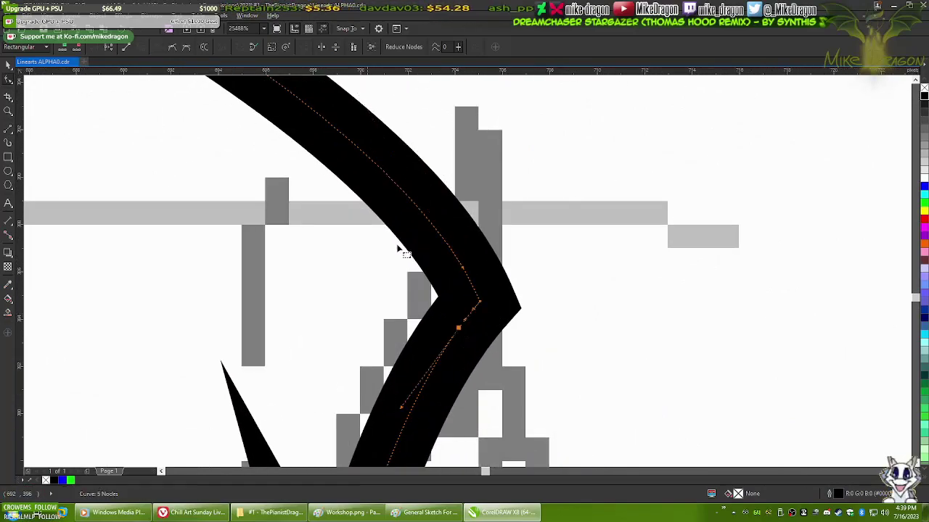
pyautogui.scroll(1, 469, 307)
pyautogui.scroll(-1, 493, 290)
pyautogui.scroll(1, 498, 257)
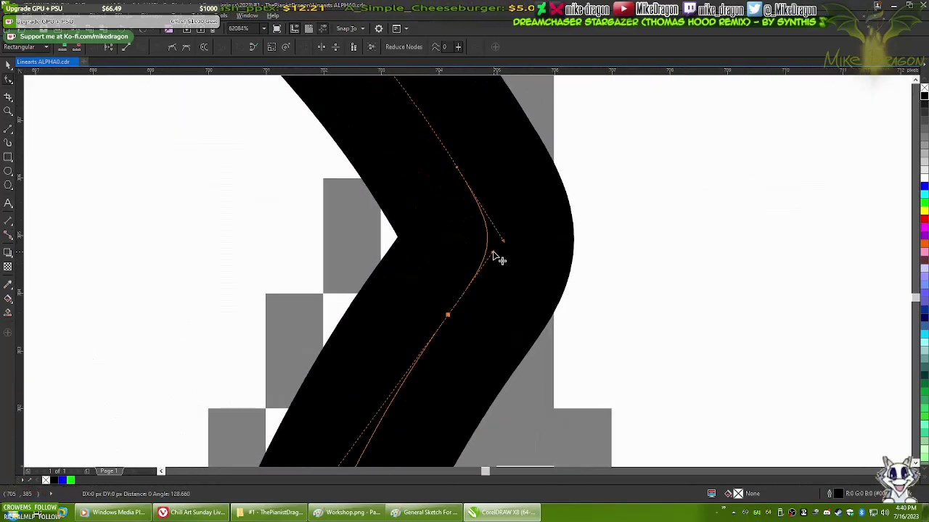
# - Draw a curved line linking the forehead line's rounded corner to the peak of the blue nose ridge
pyautogui.scroll(-2, 497, 253)
pyautogui.scroll(1, 555, 233)
pyautogui.rightClick(503, 228)
pyautogui.click(560, 317)
pyautogui.click(518, 259)
pyautogui.scroll(1, 523, 263)
pyautogui.scroll(-2, 518, 322)
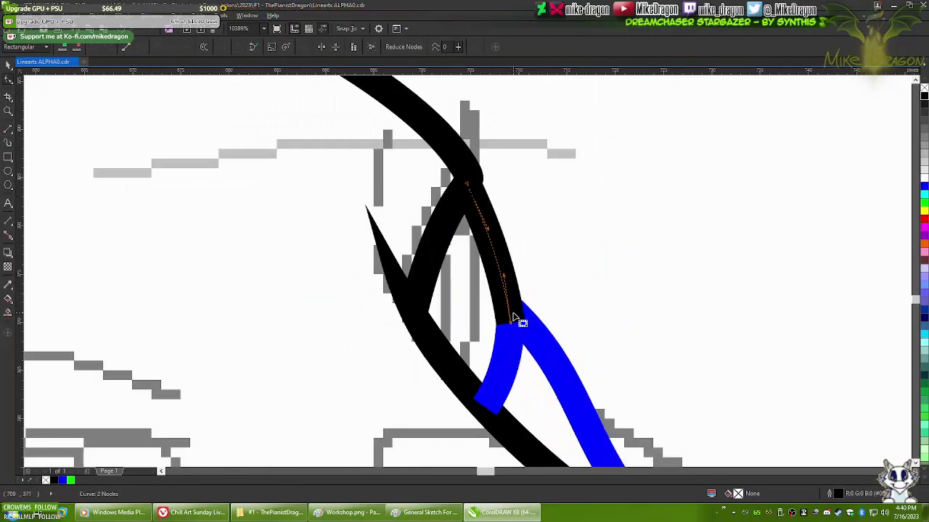
# - Refine the linking line's curve, join it cleanly to the nose ridge peak and recolour the blue ridge line black
pyautogui.scroll(1, 517, 319)
pyautogui.scroll(1, 515, 319)
pyautogui.scroll(-4, 486, 358)
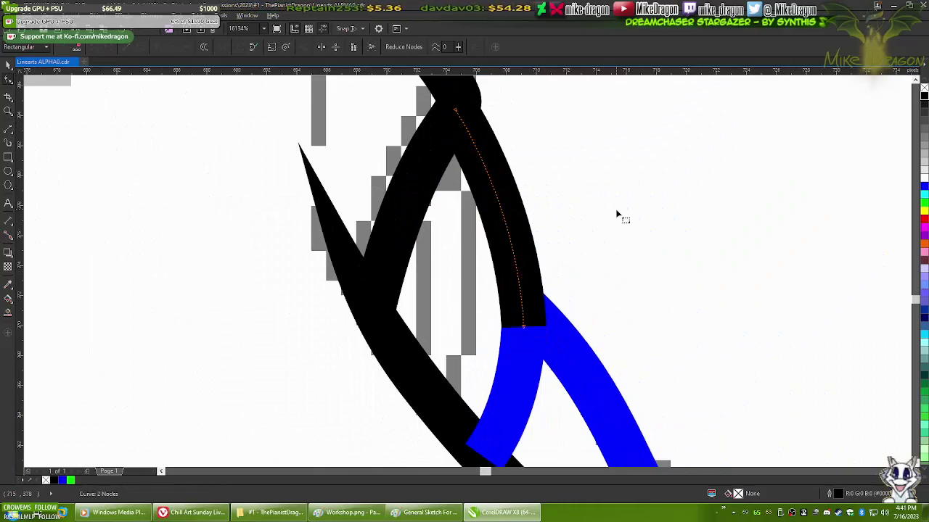
pyautogui.scroll(2, 521, 247)
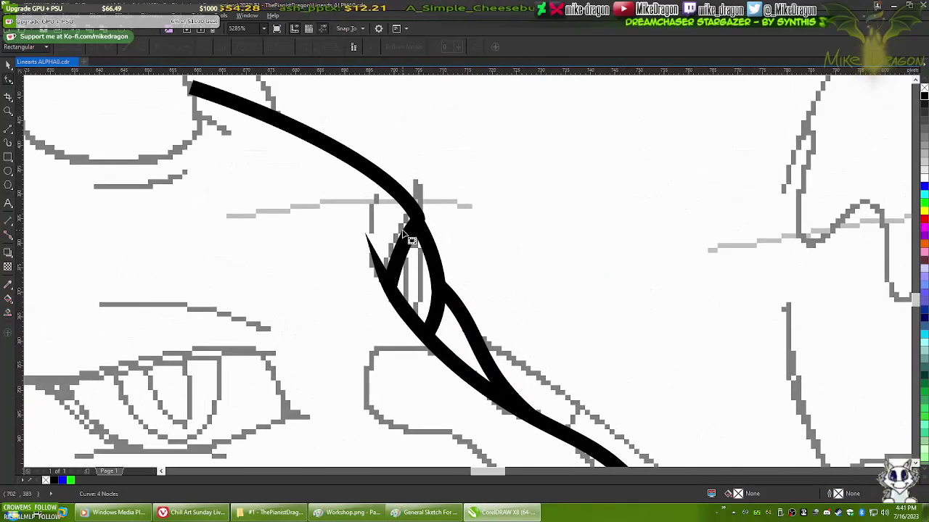
pyautogui.scroll(-1, 398, 239)
pyautogui.scroll(1, 456, 227)
pyautogui.scroll(2, 414, 332)
# - Draw a straight segment along the upper side of the nostril sketch as the base for its crease
pyautogui.press('F5')
pyautogui.scroll(-4, 380, 222)
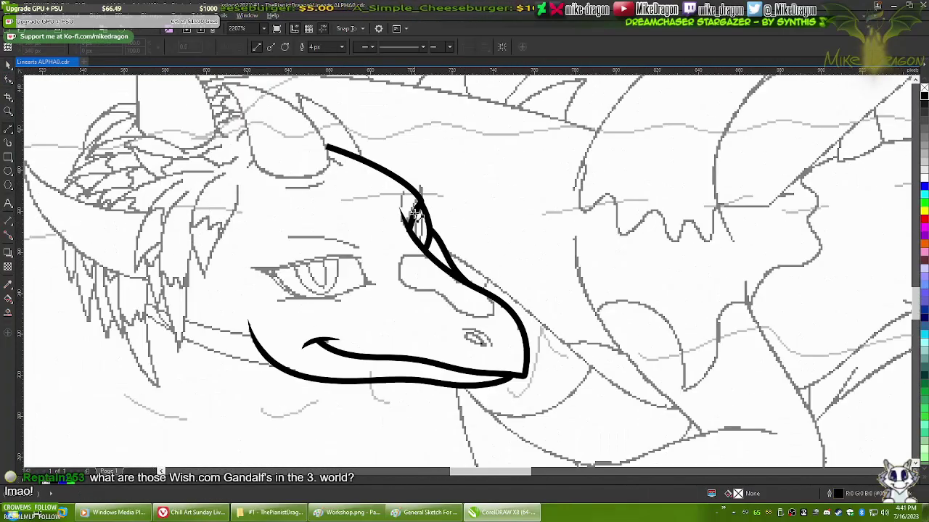
pyautogui.scroll(1, 490, 347)
pyautogui.scroll(1, 473, 332)
pyautogui.scroll(2, 435, 305)
pyautogui.click(349, 254)
pyautogui.click(530, 362)
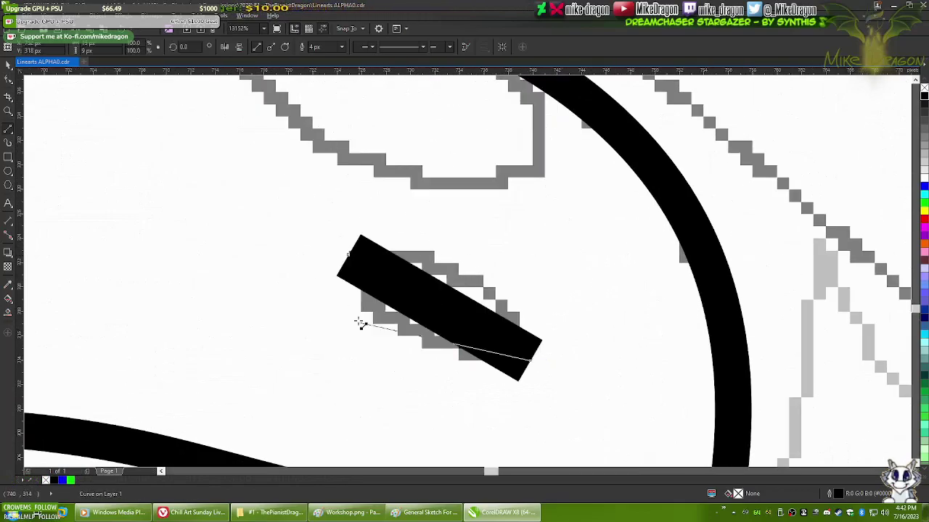
# - Switch to the browser, view the Google image results for Wizzrobes and return to the CorelDRAW drawing
pyautogui.hotkey('alt', 'Tab')
pyautogui.hotkey('ctrl', 'Tab')
pyautogui.hotkey('ctrl', 'Tab')
pyautogui.hotkey('ctrl', 'Tab')
pyautogui.hotkey('ctrl', 'Tab')
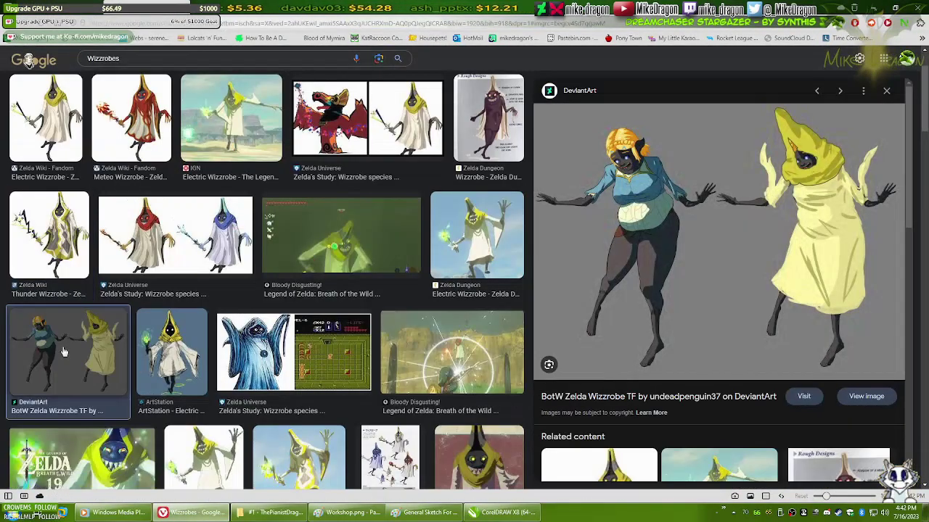
pyautogui.hotkey('alt', 'Tab')
# - Bend the two edges of the nostril crease along the sketch and close the Steam window
pyautogui.moveTo(440, 309); pyautogui.dragTo(450, 260)
pyautogui.moveTo(444, 313); pyautogui.dragTo(375, 247)
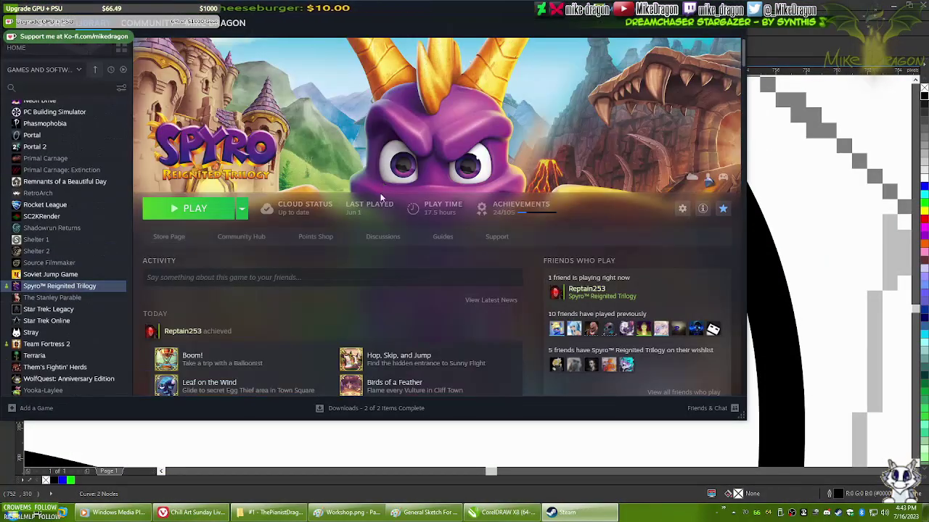
pyautogui.hotkey('alt', 'F4')
# - Fill the nostril crease black without an outline and refine its curve handles into a tapered crescent
pyautogui.scroll(2, 427, 250)
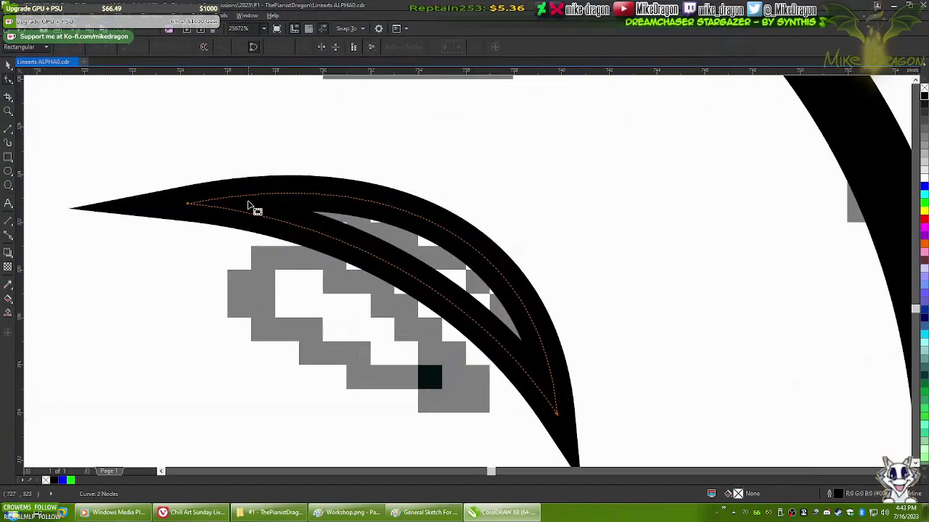
pyautogui.scroll(-1, 427, 250)
pyautogui.moveTo(421, 246); pyautogui.dragTo(427, 251)
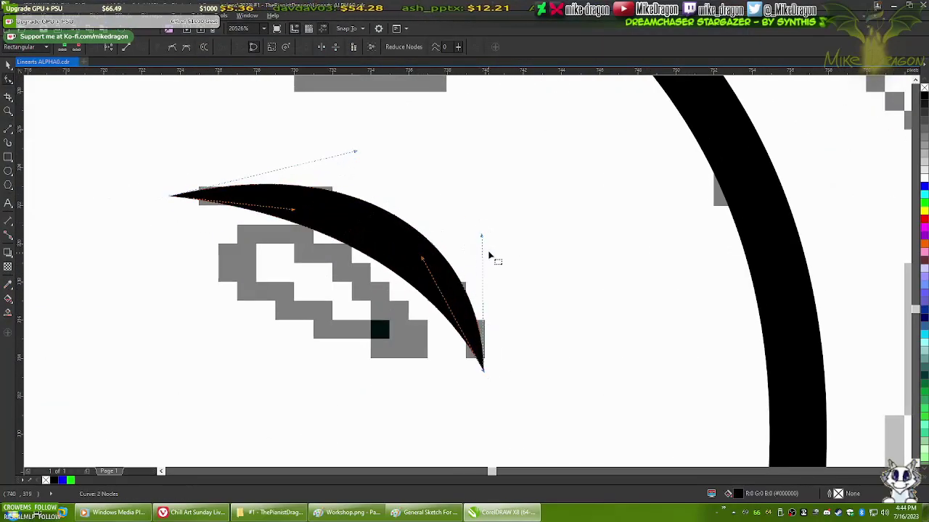
pyautogui.scroll(1, 447, 285)
pyautogui.scroll(1, 508, 338)
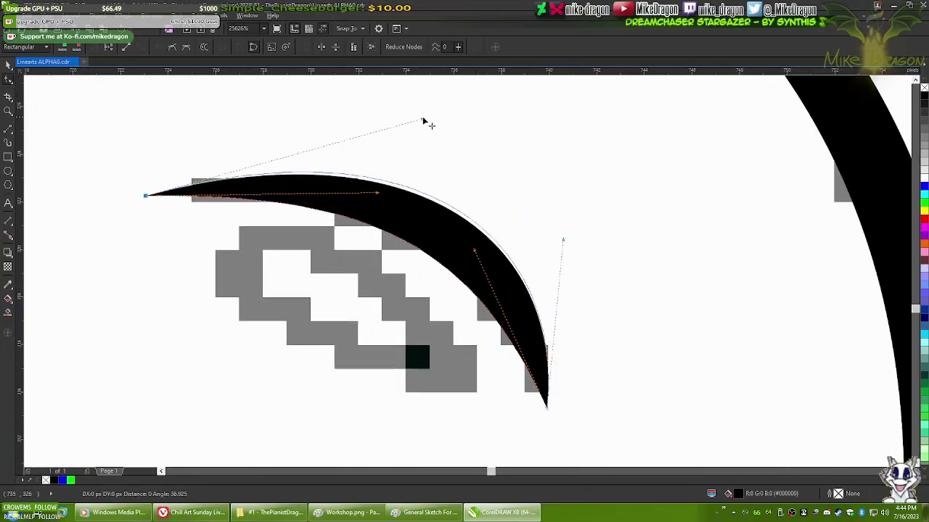
pyautogui.scroll(-2, 464, 276)
# - Trace the nostril opening below the crease as a closed curve and round off its pointed lower end
pyautogui.click(498, 269)
pyautogui.scroll(-2, 450, 305)
pyautogui.rightClick(444, 256)
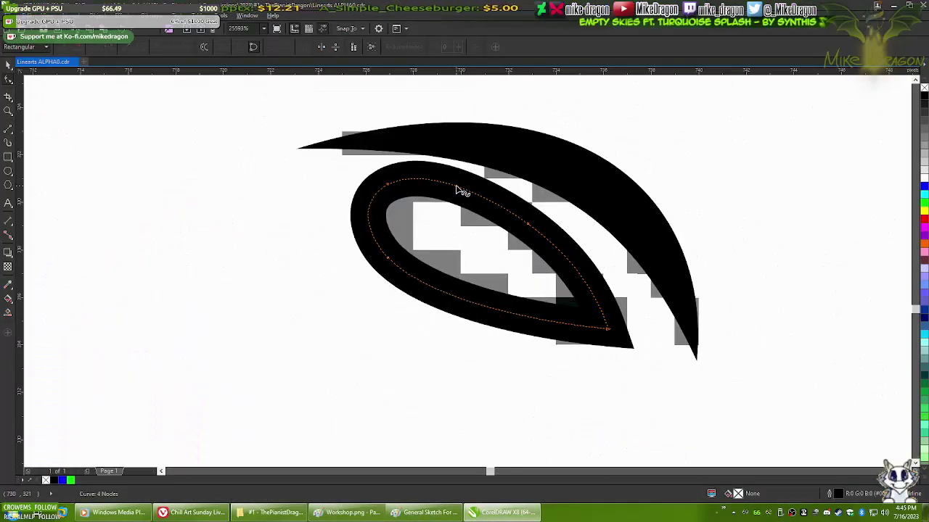
pyautogui.scroll(1, 459, 190)
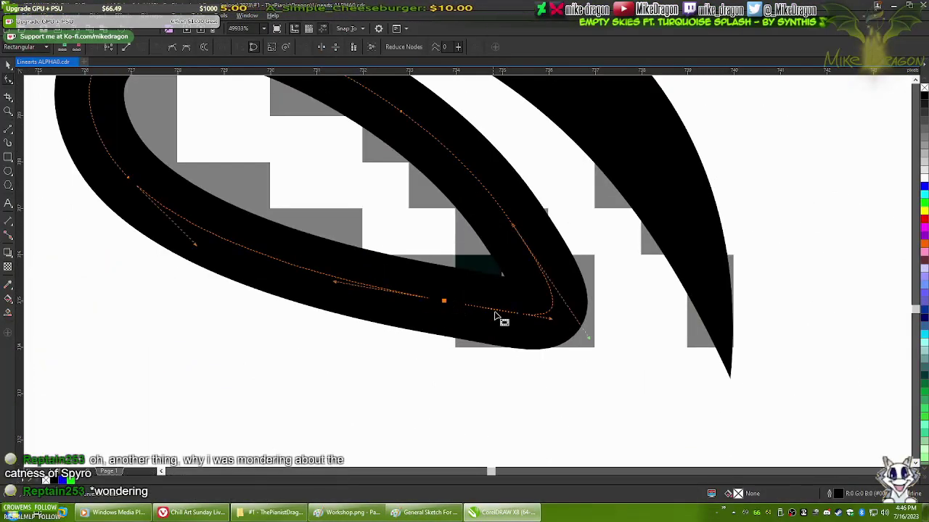
pyautogui.scroll(-2, 549, 314)
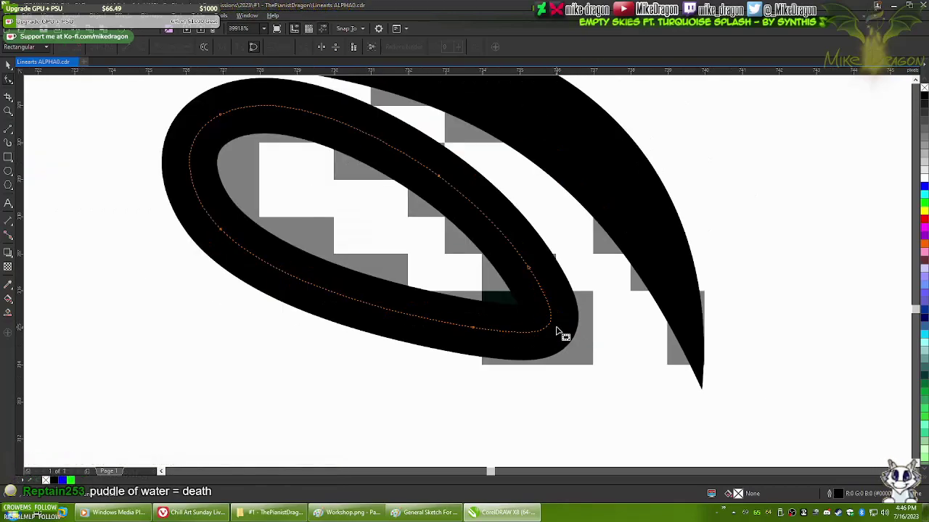
pyautogui.scroll(-2, 559, 328)
# - Set the nostril opening's outline width to 2 px and its outline colour to blue
pyautogui.scroll(1, 512, 375)
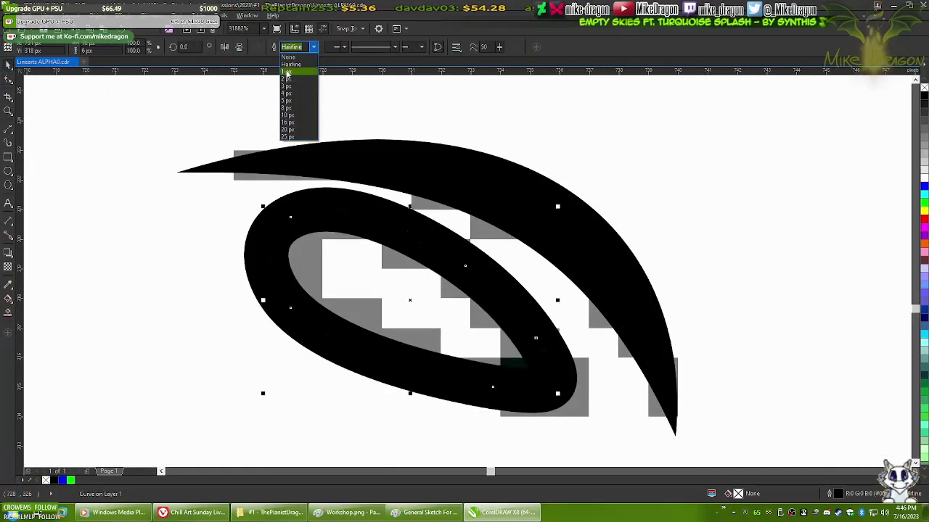
pyautogui.click(288, 72)
pyautogui.click(314, 46)
pyautogui.click(287, 78)
pyautogui.rightClick(924, 187)
pyautogui.scroll(-3, 312, 236)
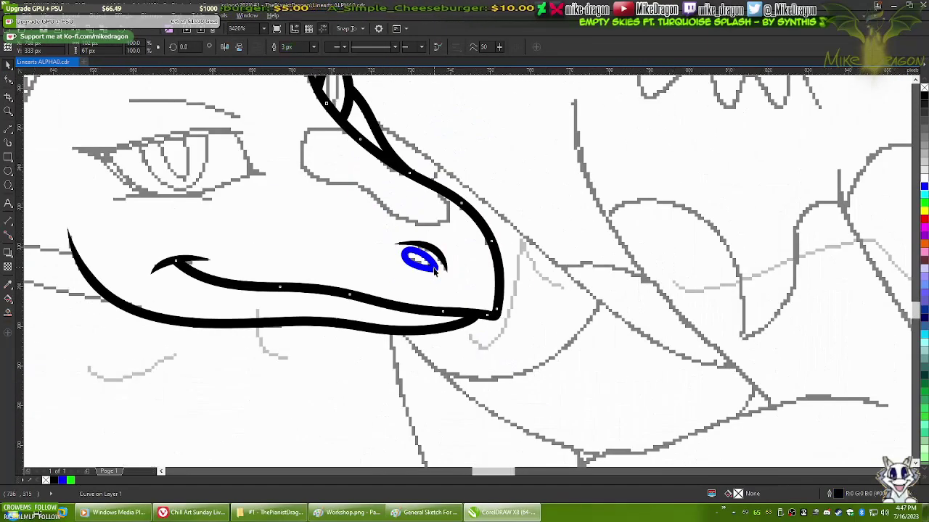
# - Refine the rounded lower end of the nostril opening and recolour its outline black
pyautogui.scroll(4, 559, 280)
pyautogui.scroll(1, 653, 348)
pyautogui.press('F10')
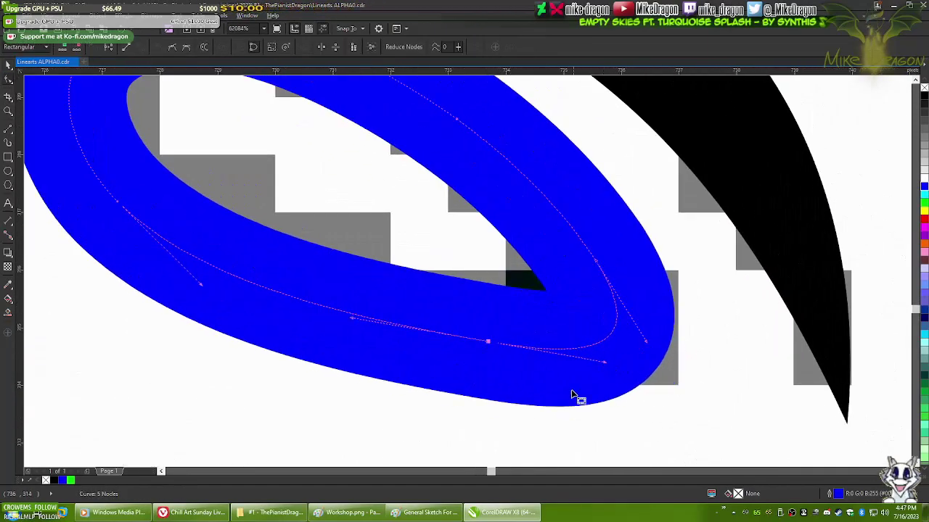
pyautogui.scroll(-6, 408, 305)
pyautogui.click(346, 391)
pyautogui.scroll(-2, 472, 318)
# - Adjust the curve handles of the tapered crease above the nostril to follow the sketch
pyautogui.scroll(6, 508, 196)
pyautogui.press('F10')
pyautogui.scroll(-2, 649, 281)
pyautogui.scroll(3, 454, 258)
pyautogui.click(314, 272)
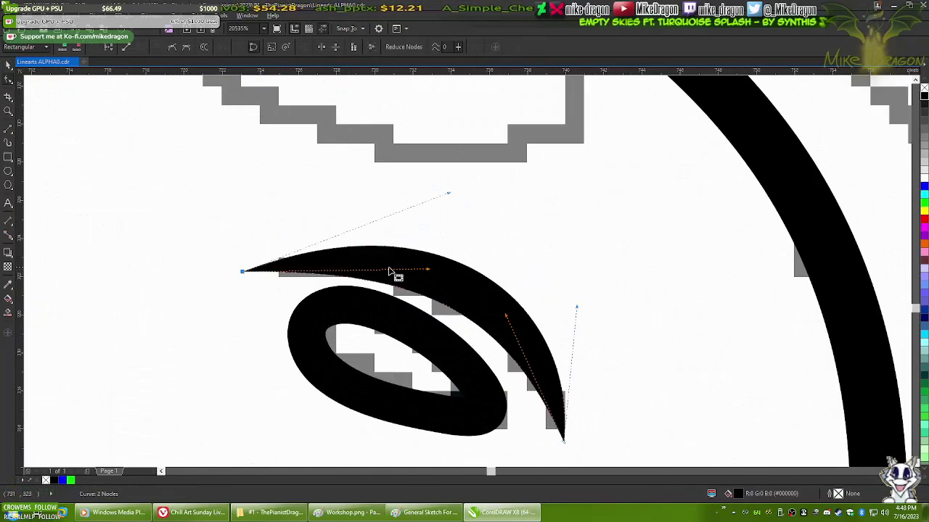
pyautogui.scroll(-4, 433, 274)
# - Recolour the snout line blue and draw a straight segment along the inner edge of its bend above the nostril
pyautogui.scroll(5, 433, 273)
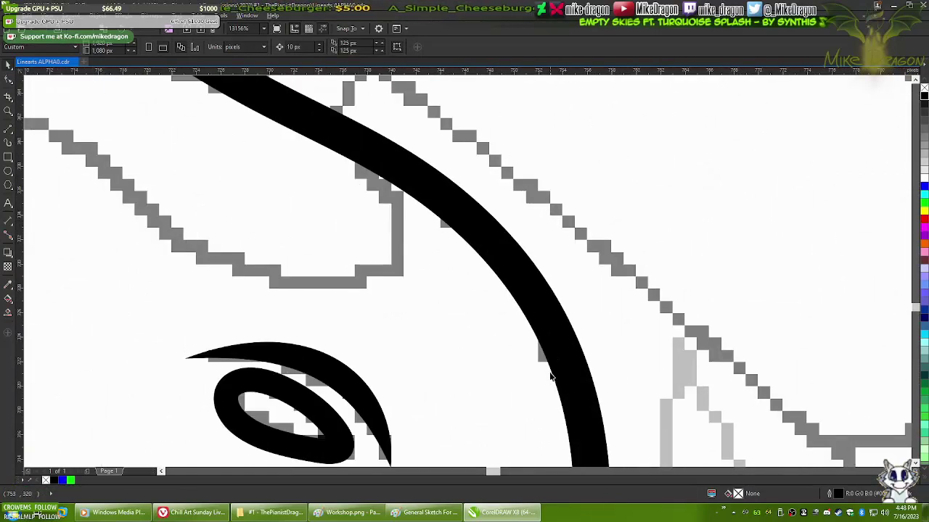
pyautogui.click(446, 200)
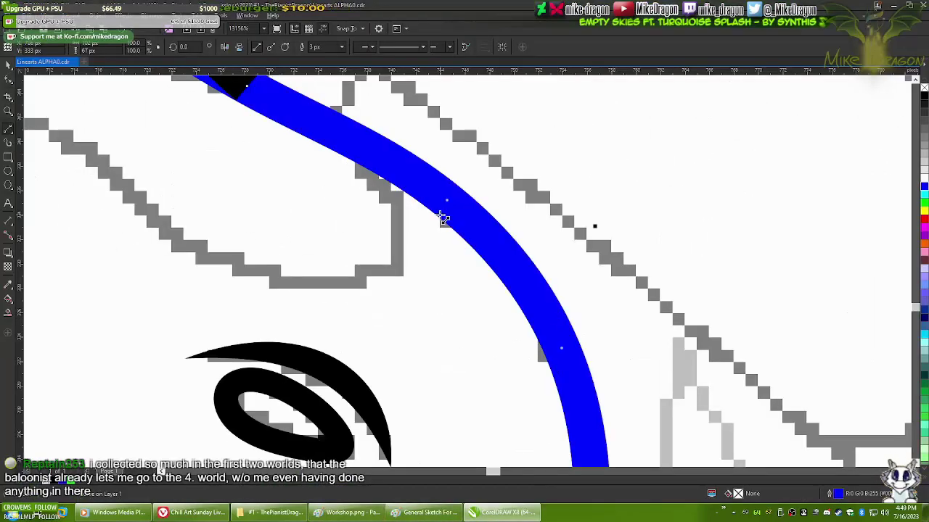
pyautogui.click(546, 365)
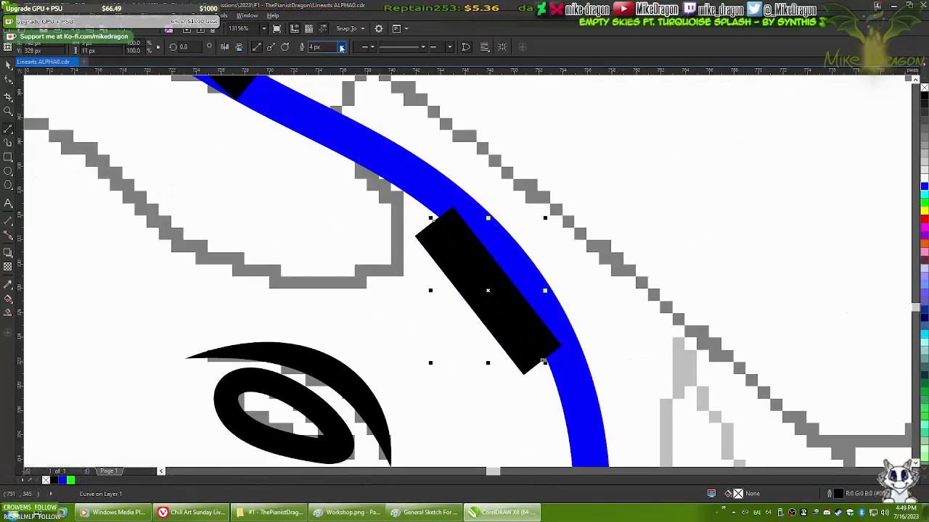
# - Shape the segment on the snout bend into a closed, black-filled crescent with tapered ends
pyautogui.press('F10')
pyautogui.moveTo(555, 271); pyautogui.dragTo(518, 222)
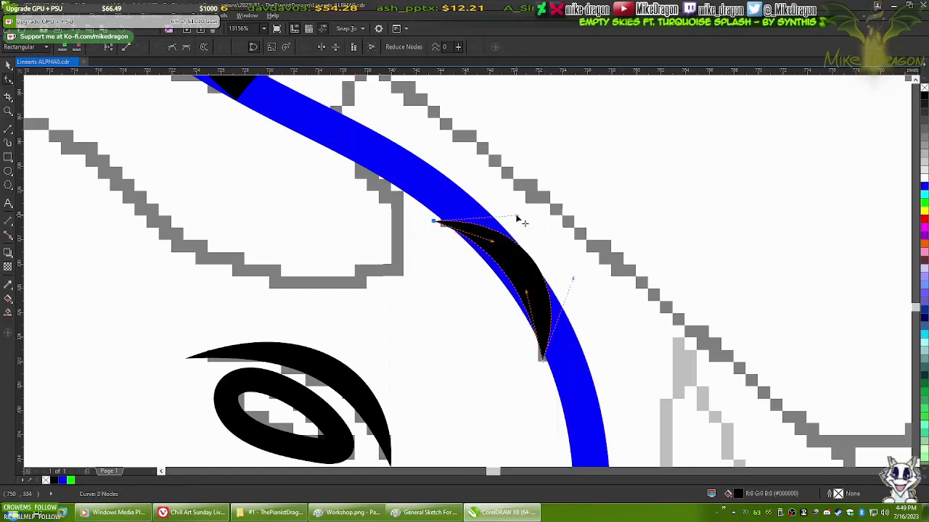
pyautogui.scroll(2, 481, 182)
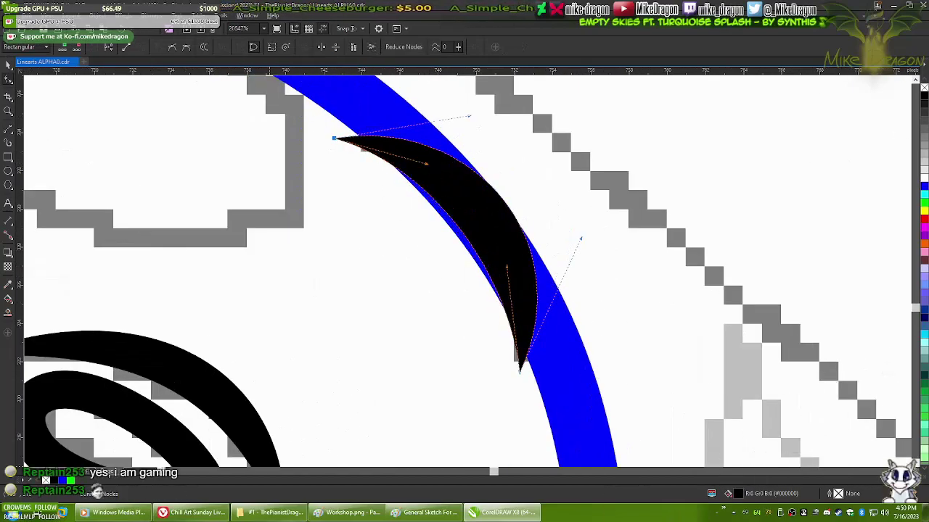
# - Search YouTube for "Medic gaming", open the [SFM] Medic Gaming video and return to the drawing
pyautogui.hotkey('alt', 'Tab')
pyautogui.click(346, 70)
pyautogui.write('Medic gaming')
pyautogui.press('Return')
pyautogui.scroll(-1, 341, 154)
pyautogui.click(341, 153)
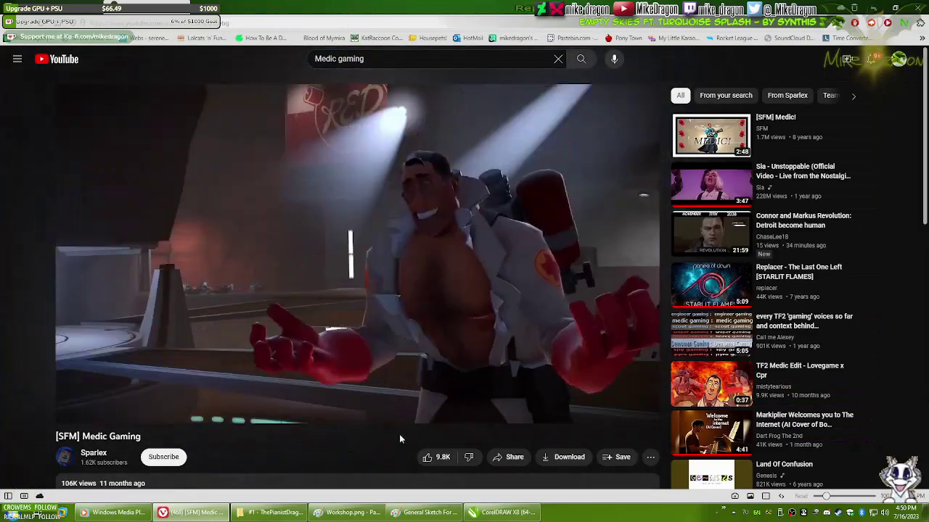
pyautogui.click(201, 513)
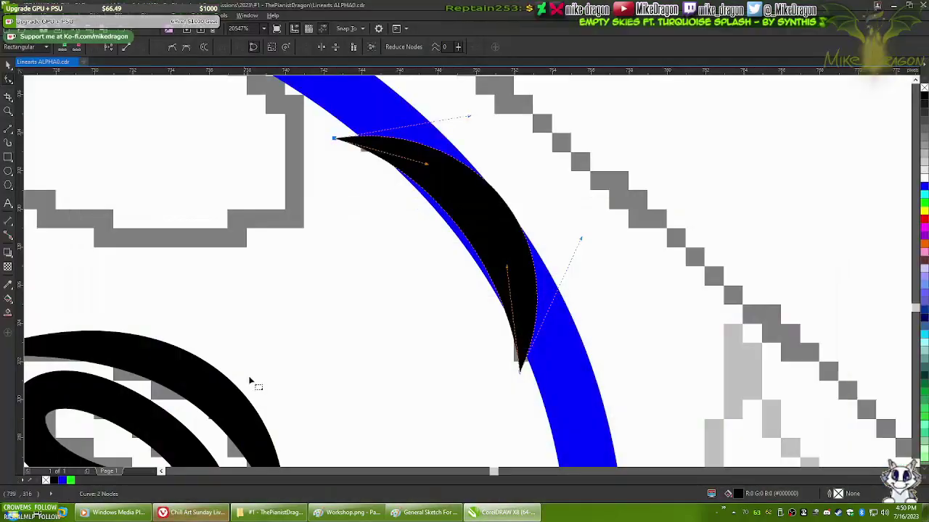
# - Refine the inner and outer edges of the black crescent so it follows the snout sketch
pyautogui.scroll(1, 494, 211)
pyautogui.scroll(-5, 431, 308)
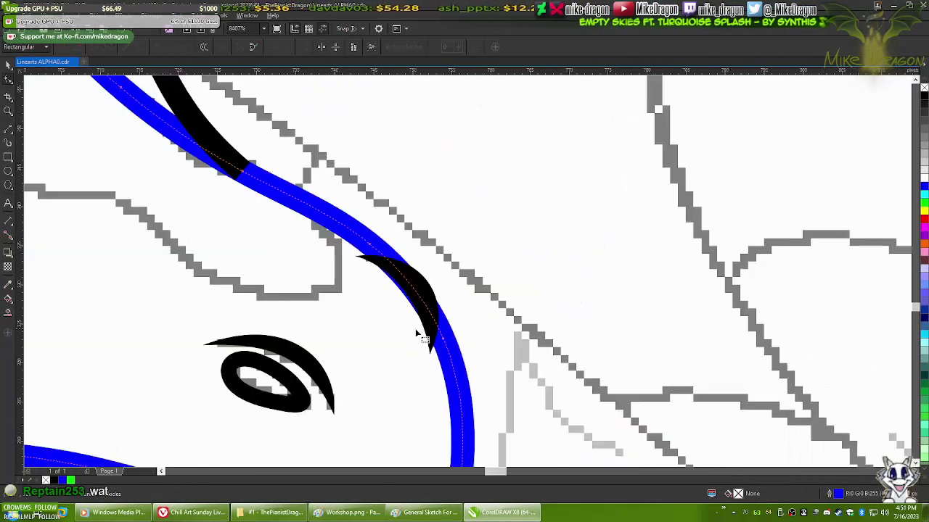
pyautogui.scroll(5, 491, 245)
pyautogui.scroll(-2, 541, 216)
pyautogui.scroll(3, 425, 269)
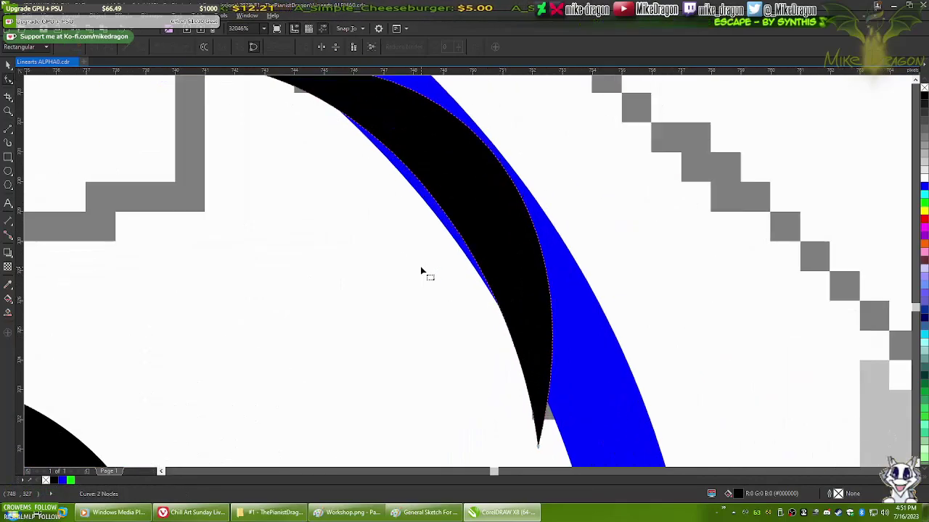
pyautogui.click(490, 254)
pyautogui.scroll(-5, 514, 234)
pyautogui.scroll(1, 554, 228)
pyautogui.click(518, 314)
pyautogui.scroll(-3, 477, 223)
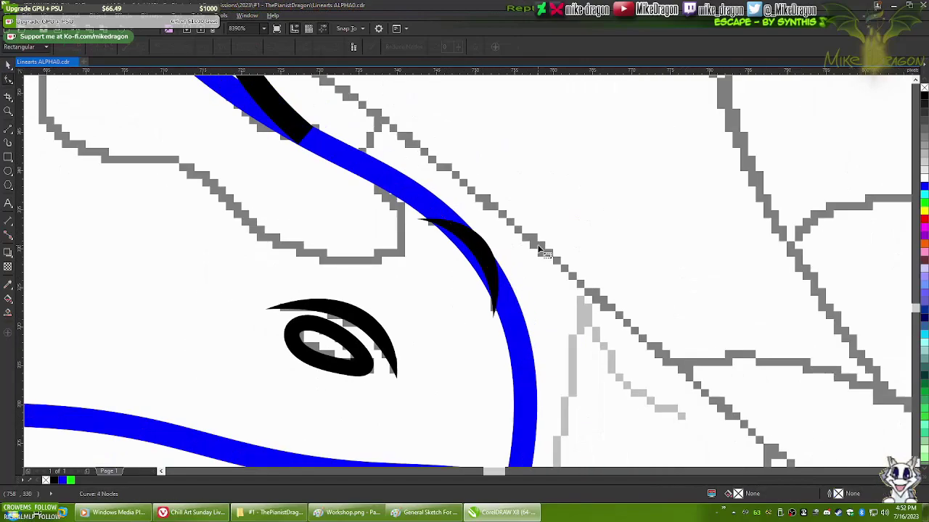
pyautogui.scroll(4, 438, 254)
# - Break the blue snout line beneath the black crescent and delete the broken nodes to open a gap there
pyautogui.click(426, 328)
pyautogui.scroll(-2, 447, 333)
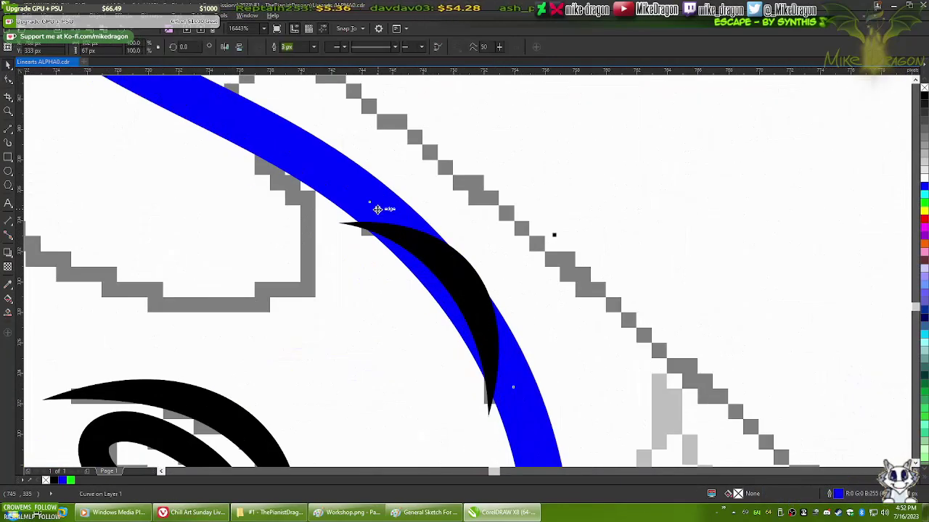
pyautogui.click(452, 285)
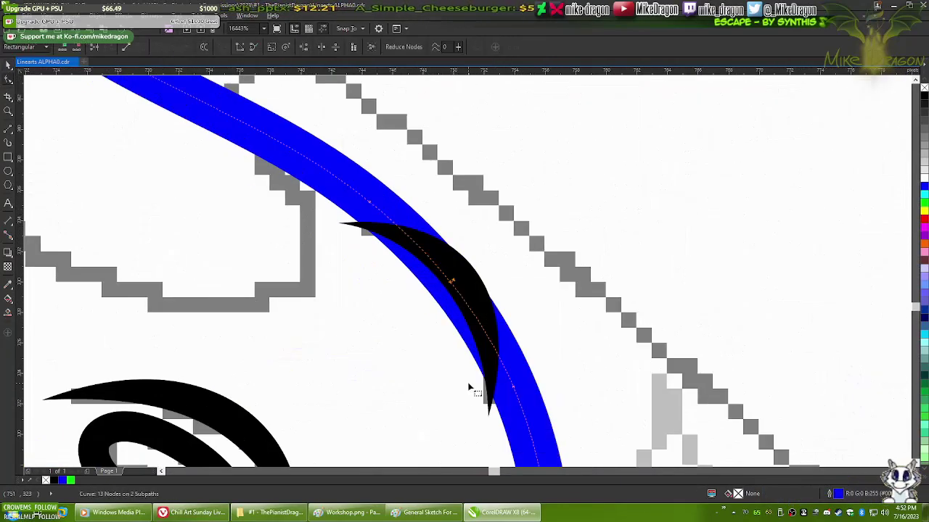
pyautogui.press('Delete')
pyautogui.scroll(-3, 456, 290)
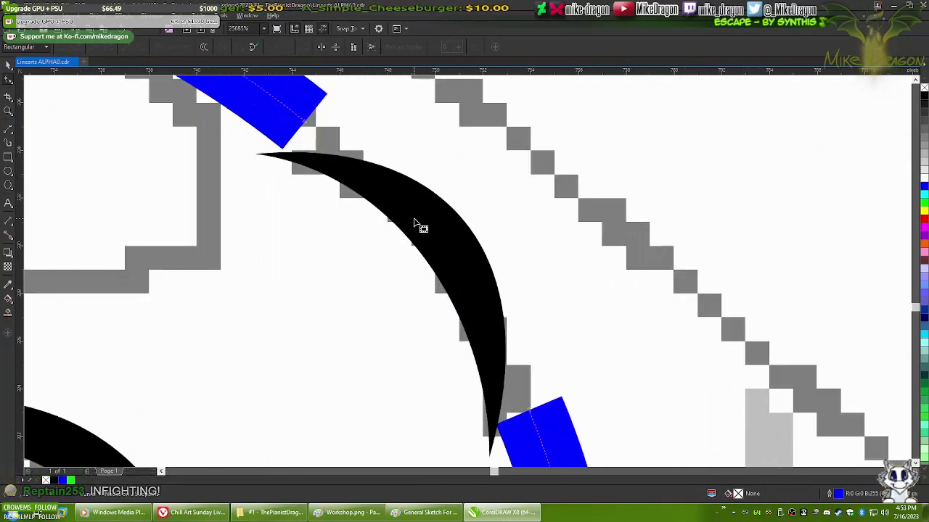
# - Draw a closed 1 px green outline bridging the snout line's two cut ends, with nodes along the crescent side
pyautogui.scroll(3, 479, 218)
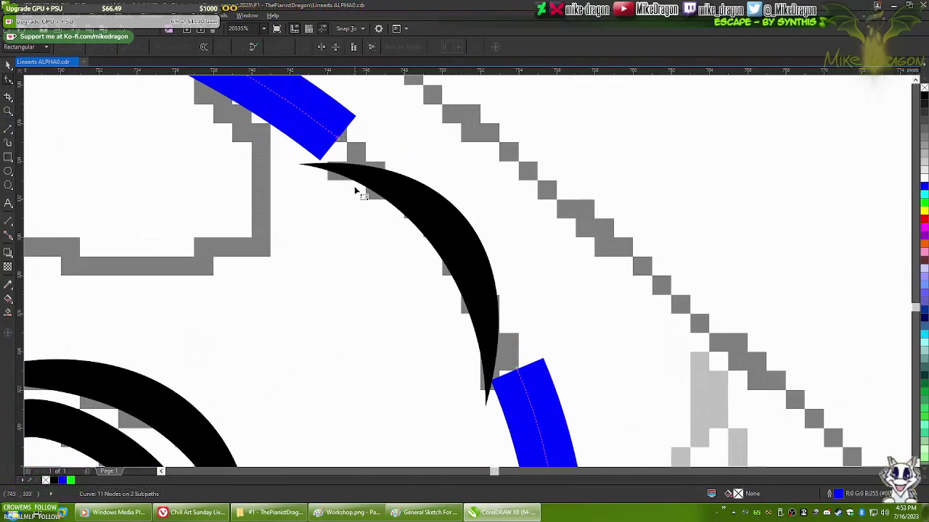
pyautogui.click(541, 374)
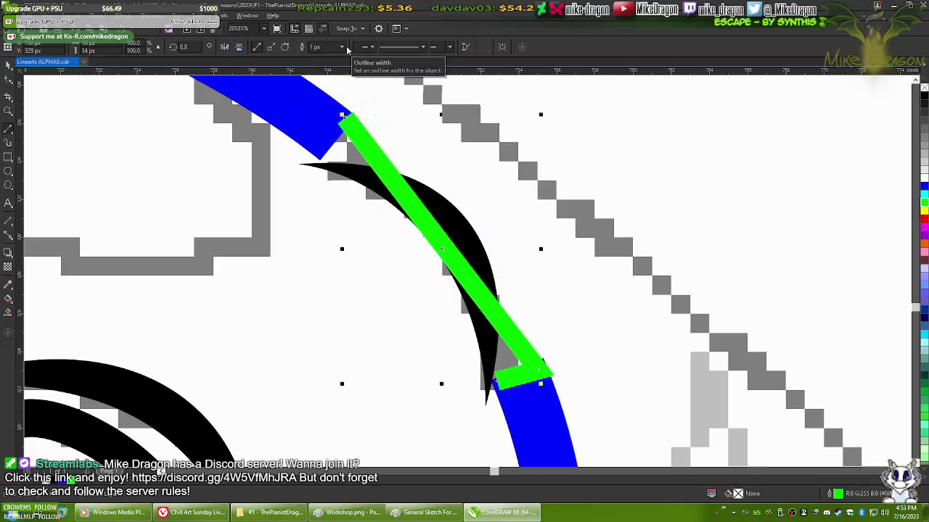
pyautogui.moveTo(472, 276); pyautogui.dragTo(358, 176)
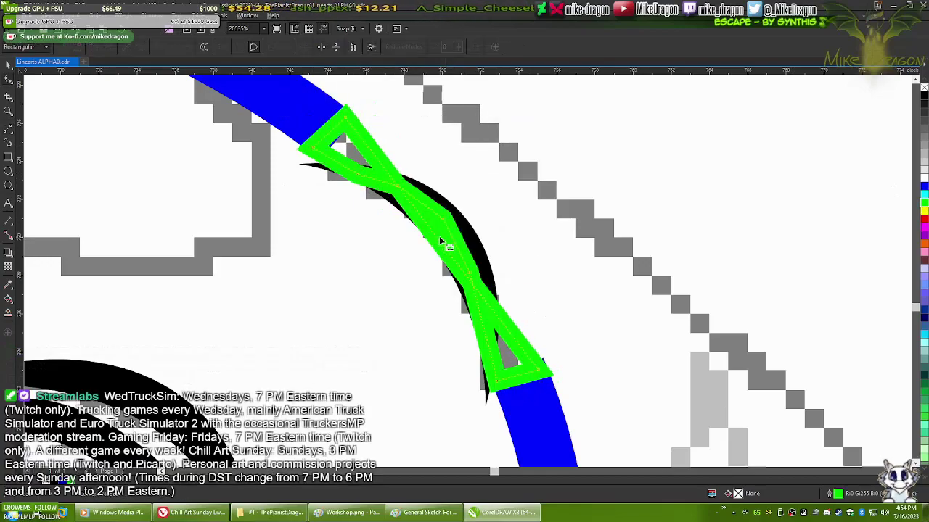
# - Curve the green outline's outer edge to continue the snout line smoothly and bend its short end edges
pyautogui.moveTo(425, 216); pyautogui.dragTo(443, 189)
pyautogui.scroll(2, 459, 172)
pyautogui.scroll(-1, 466, 259)
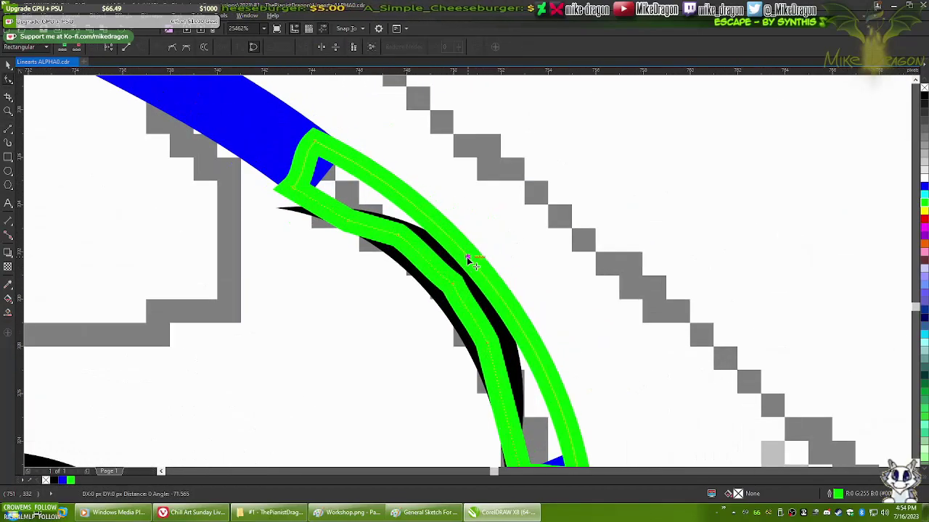
pyautogui.scroll(3, 305, 284)
pyautogui.scroll(2, 527, 318)
pyautogui.scroll(-3, 528, 318)
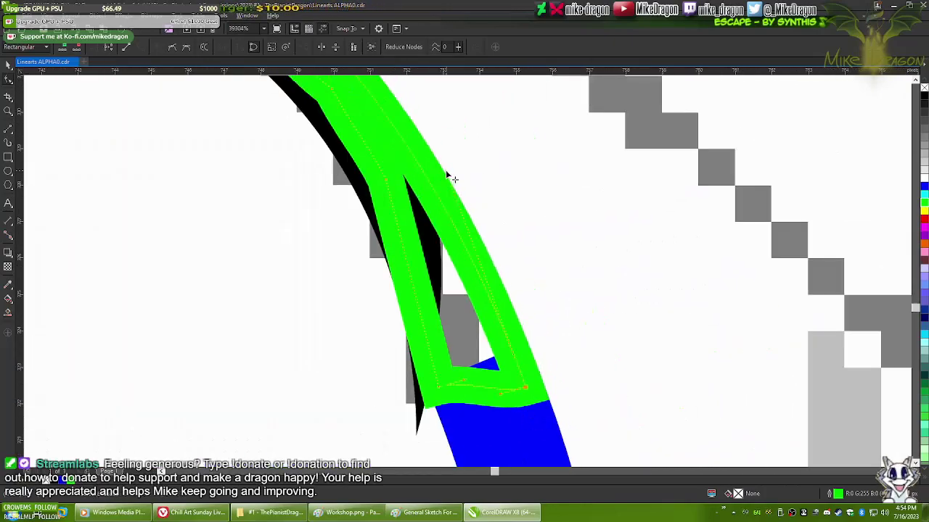
pyautogui.scroll(2, 409, 228)
pyautogui.scroll(-1, 553, 291)
pyautogui.scroll(3, 421, 356)
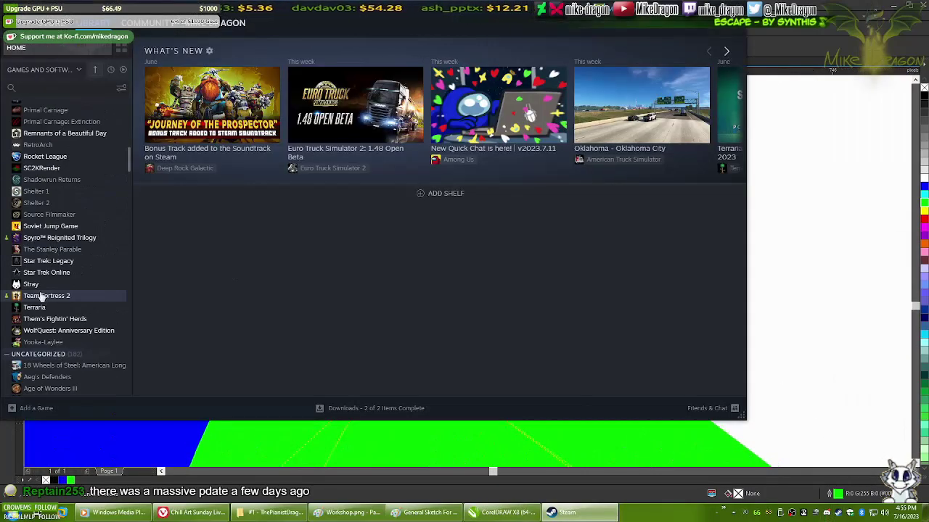
# - View the Team Fortress 2 page in the Steam library, close Steam and return to the green outline
pyautogui.click(42, 296)
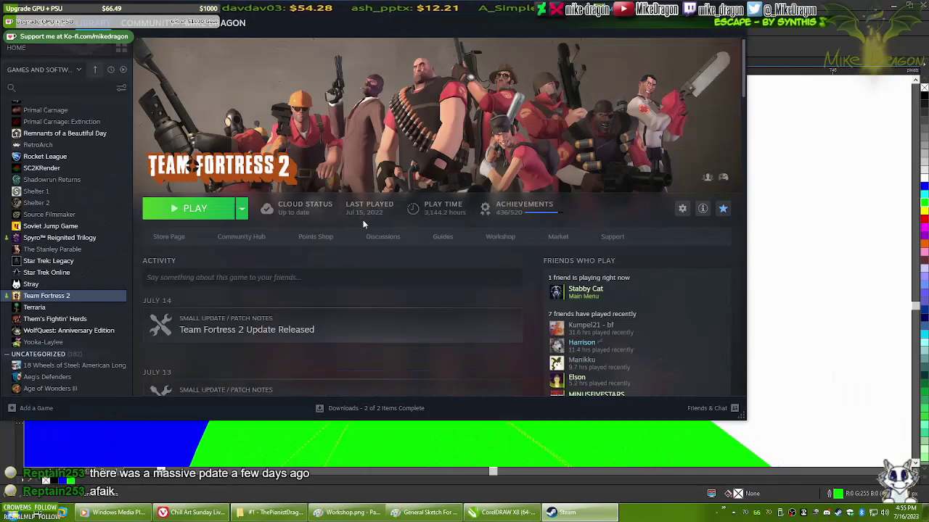
pyautogui.click(738, 6)
pyautogui.scroll(-3, 407, 354)
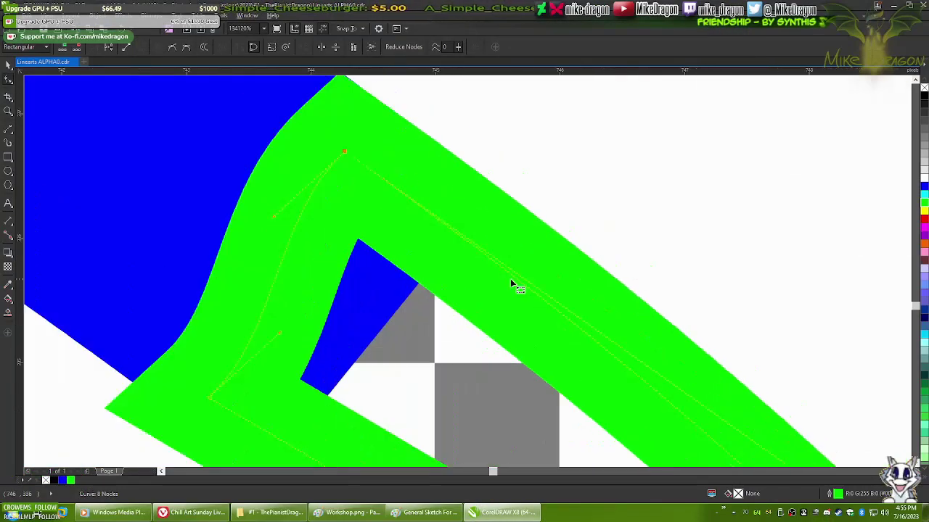
# - Refine the green outline's end and inner edges so they follow the blue line's side and the black crescent
pyautogui.scroll(3, 480, 174)
pyautogui.scroll(-2, 480, 174)
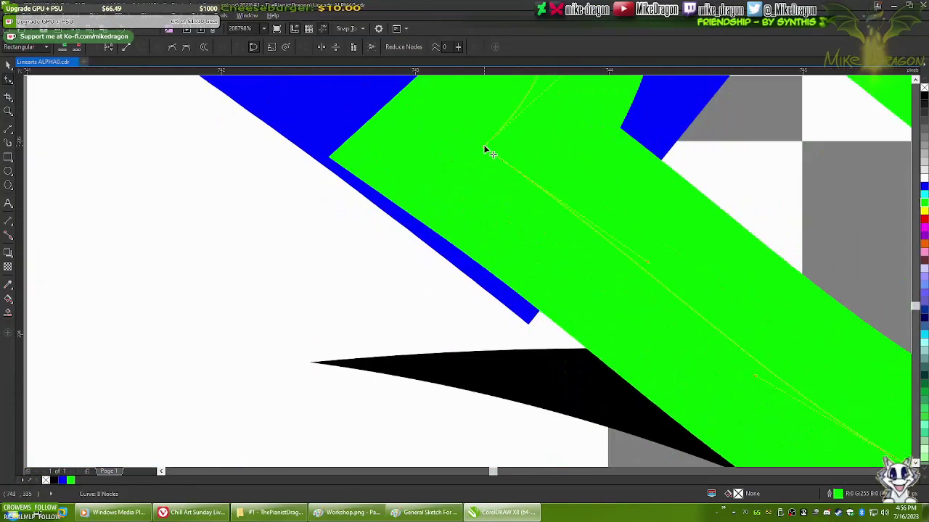
pyautogui.scroll(-3, 545, 256)
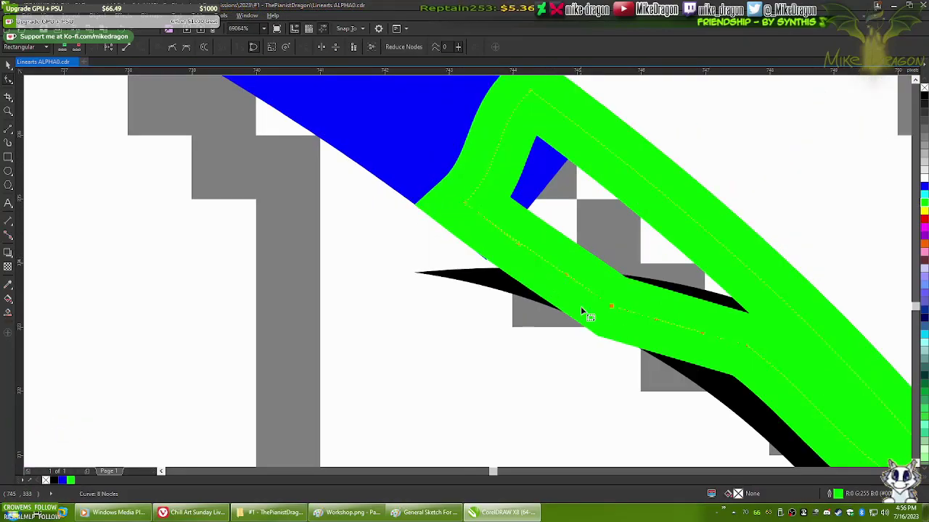
pyautogui.scroll(2, 562, 277)
pyautogui.scroll(-2, 363, 189)
pyautogui.scroll(3, 483, 418)
pyautogui.scroll(-2, 505, 234)
pyautogui.scroll(2, 552, 120)
pyautogui.scroll(1, 503, 336)
pyautogui.scroll(-2, 378, 130)
pyautogui.scroll(-3, 377, 129)
pyautogui.scroll(1, 436, 145)
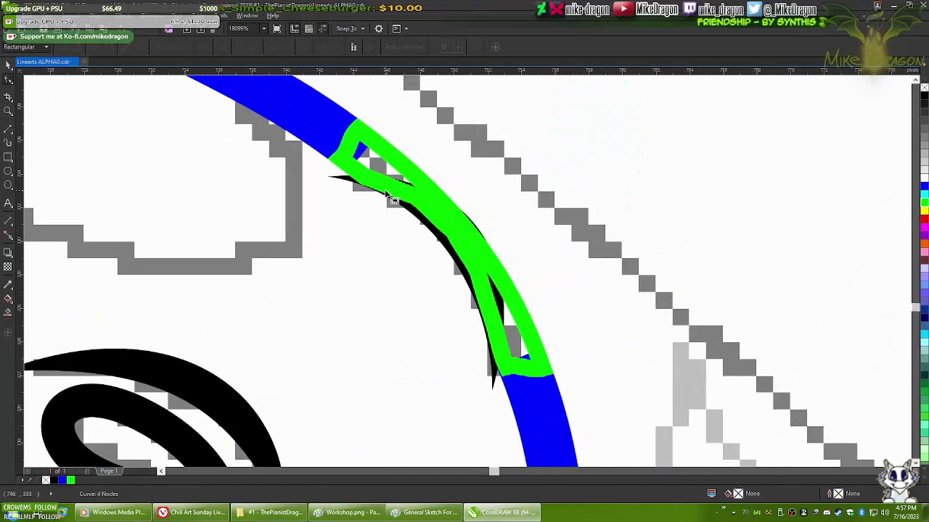
# - Turn the blue and green pieces of the snout line solid black
pyautogui.scroll(-2, 502, 173)
pyautogui.scroll(-5, 502, 172)
pyautogui.scroll(4, 334, 315)
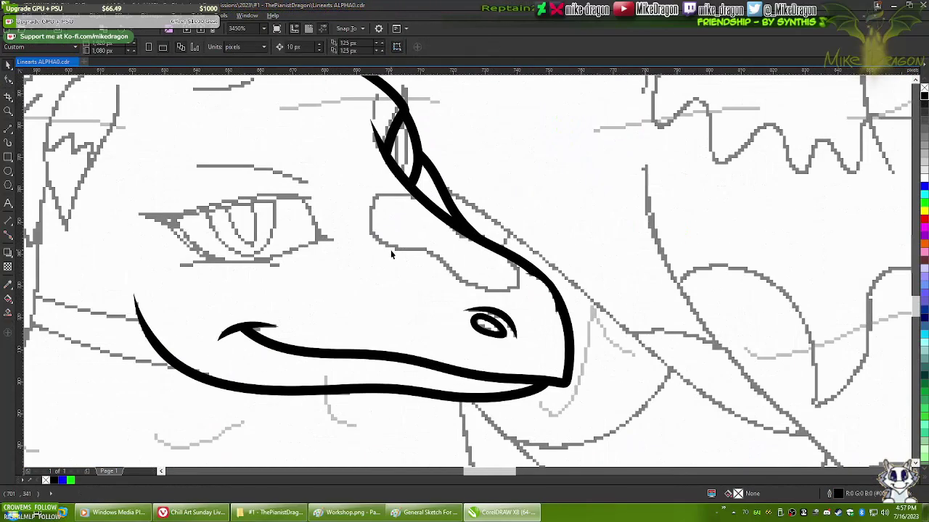
# - Draw a 4 px line over the sketched brow above the eye and shape it into a black-filled, arched curve with tapered ends
pyautogui.scroll(2, 270, 272)
pyautogui.moveTo(500, 293); pyautogui.dragTo(498, 294)
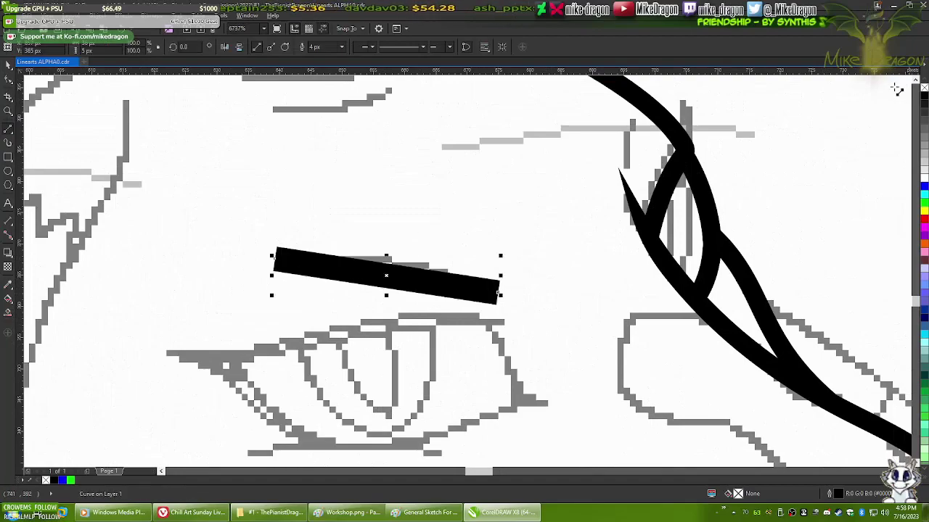
pyautogui.rightClick(389, 277)
pyautogui.click(425, 322)
pyautogui.press('F10')
pyautogui.scroll(2, 233, 239)
pyautogui.click(203, 241)
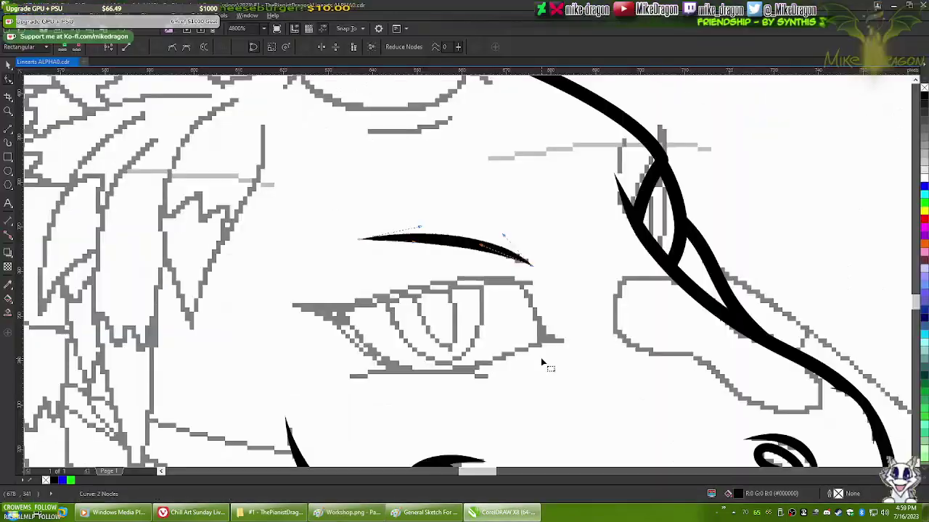
pyautogui.scroll(2, 533, 246)
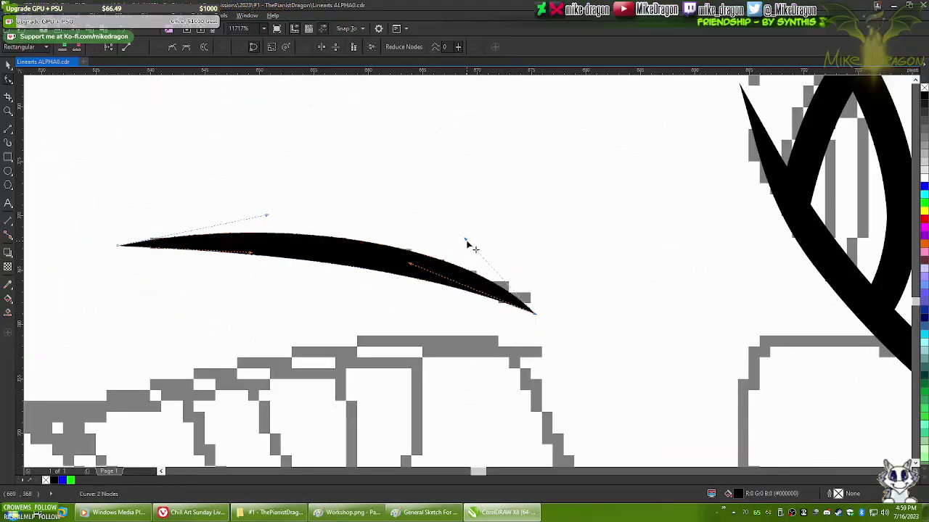
# - Trace the short sketch mark above the crescent's tip as a black-filled tapered curve and bow both edges away from the snout line
pyautogui.scroll(-5, 473, 249)
pyautogui.scroll(4, 374, 329)
pyautogui.moveTo(489, 160); pyautogui.dragTo(304, 348)
pyautogui.scroll(2, 419, 250)
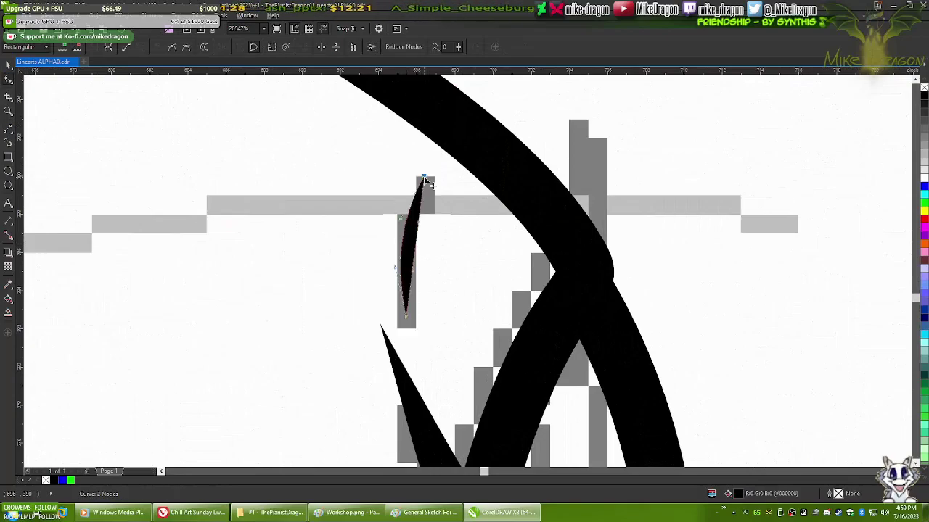
pyautogui.scroll(2, 410, 254)
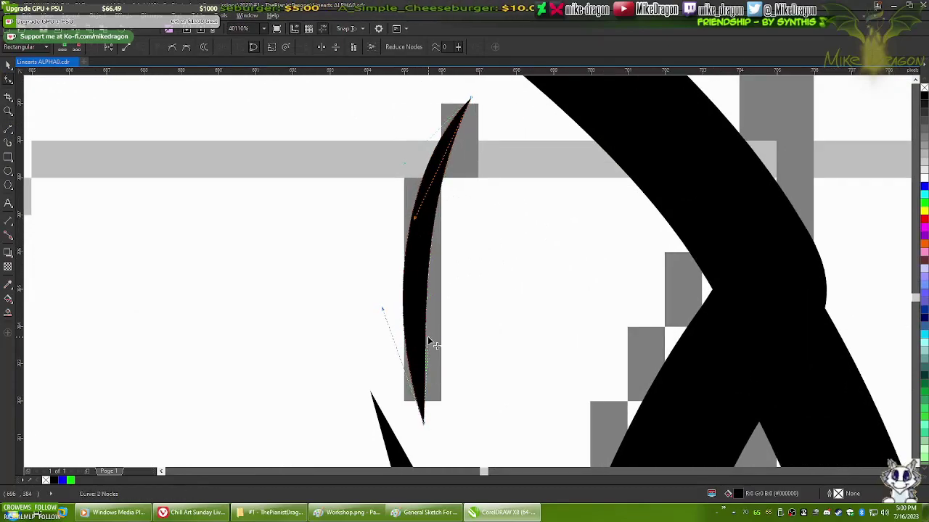
pyautogui.moveTo(407, 169); pyautogui.dragTo(410, 197)
pyautogui.moveTo(411, 197); pyautogui.dragTo(415, 226)
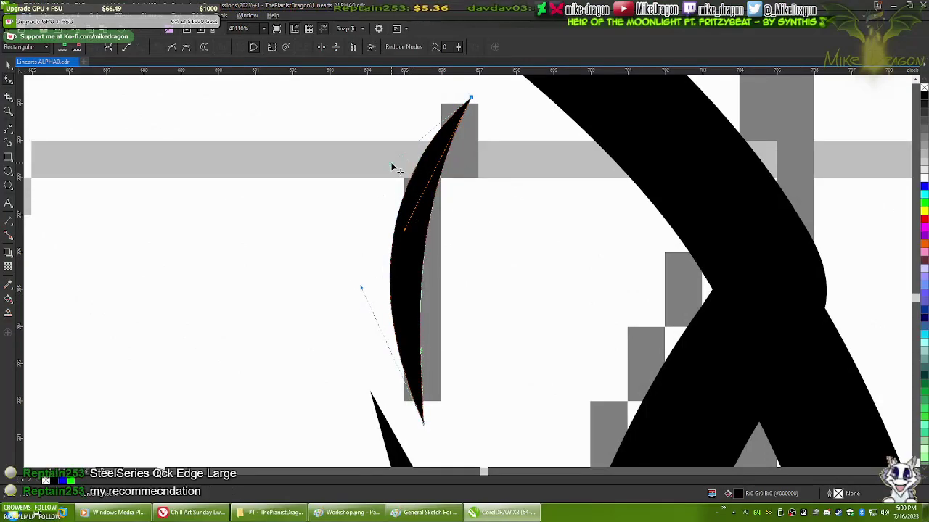
pyautogui.moveTo(389, 166)
pyautogui.mouseDown()
pyautogui.moveTo(410, 239)
pyautogui.moveTo(385, 177)
pyautogui.mouseUp()
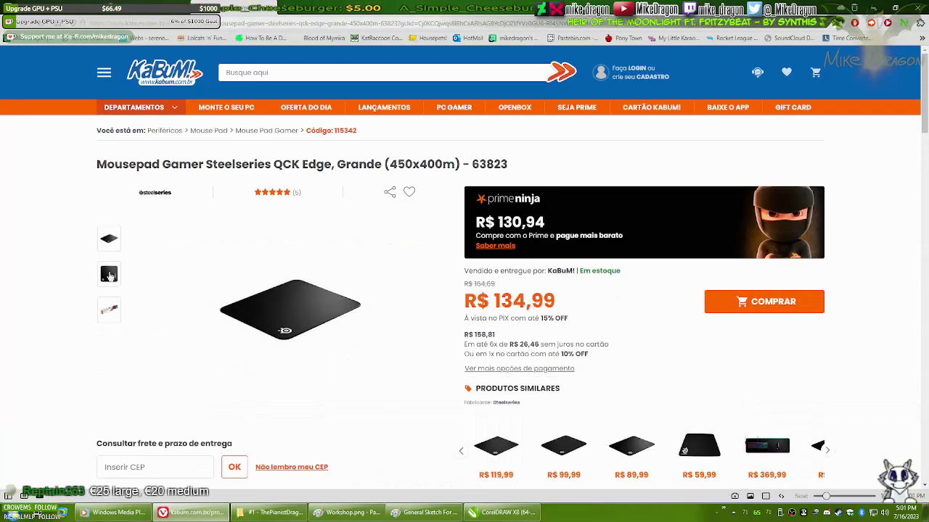
# - Switch to Vivaldi, view the SteelSeries QcK Edge mousepad on KaBuM, then find the manufacturer's page by searching "SteelSeries Qck Edge website"
pyautogui.click(108, 268)
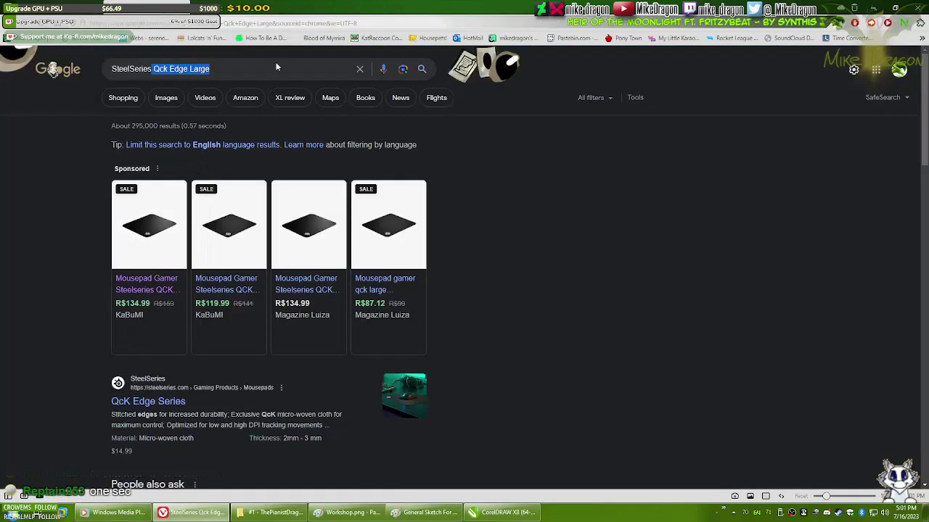
pyautogui.write('Qck Edge website')
pyautogui.press('Return')
pyautogui.click(146, 168)
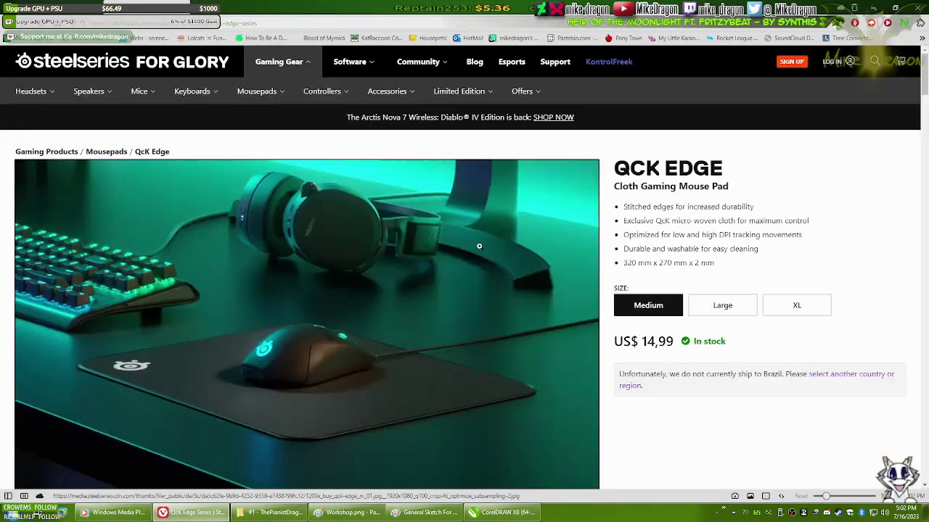
# - Convert the medium QcK Edge's price of 14.99 US dollars to Brazilian reais and return to its product page
pyautogui.hotkey('ctrl', 'Tab')
pyautogui.hotkey('ctrl', 'Tab')
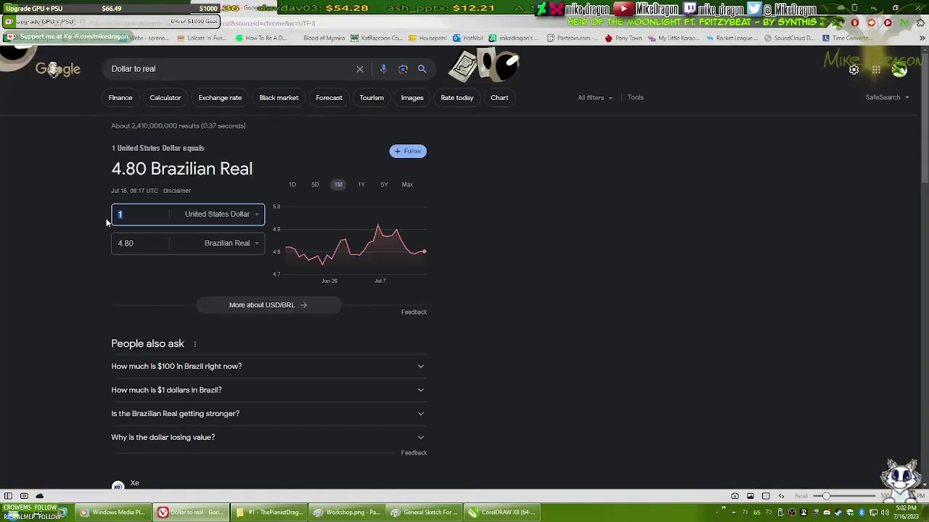
pyautogui.hotkey('ctrl', 'shift', 'Tab')
pyautogui.hotkey('ctrl', 'shift', 'Tab')
pyautogui.hotkey('ctrl', 'Tab')
pyautogui.hotkey('ctrl', 'Tab')
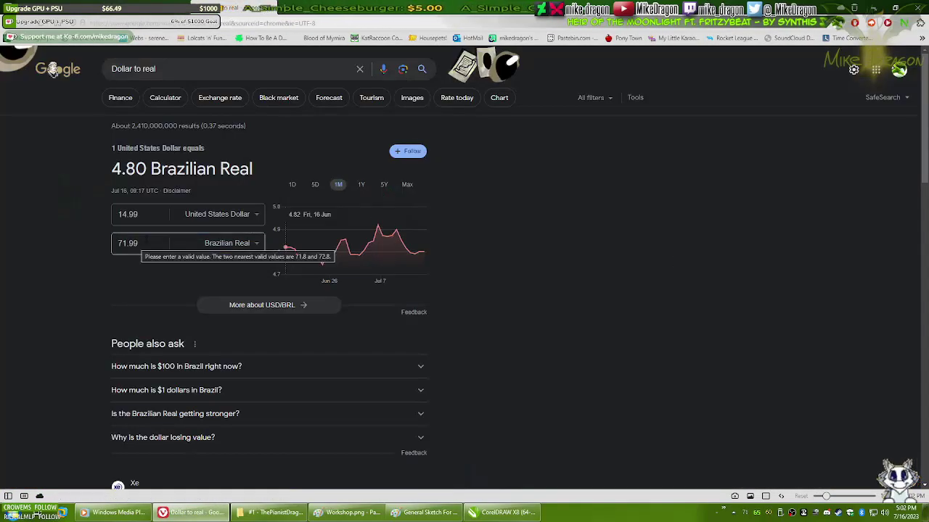
pyautogui.hotkey('ctrl', 'Tab')
pyautogui.hotkey('ctrl', 'Tab')
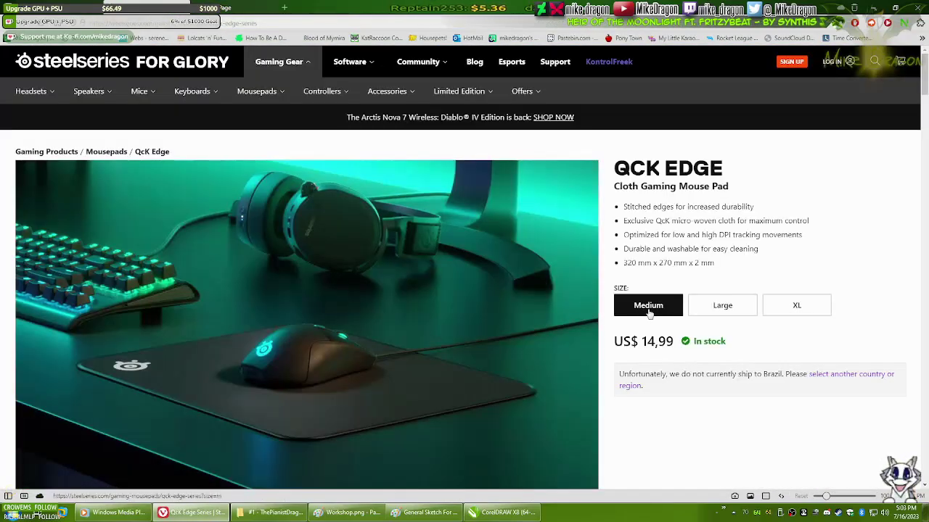
# - Compare the QcK Edge's Large and XL sizes, then switch back to Medium
pyautogui.click(723, 306)
pyautogui.click(794, 307)
pyautogui.click(648, 306)
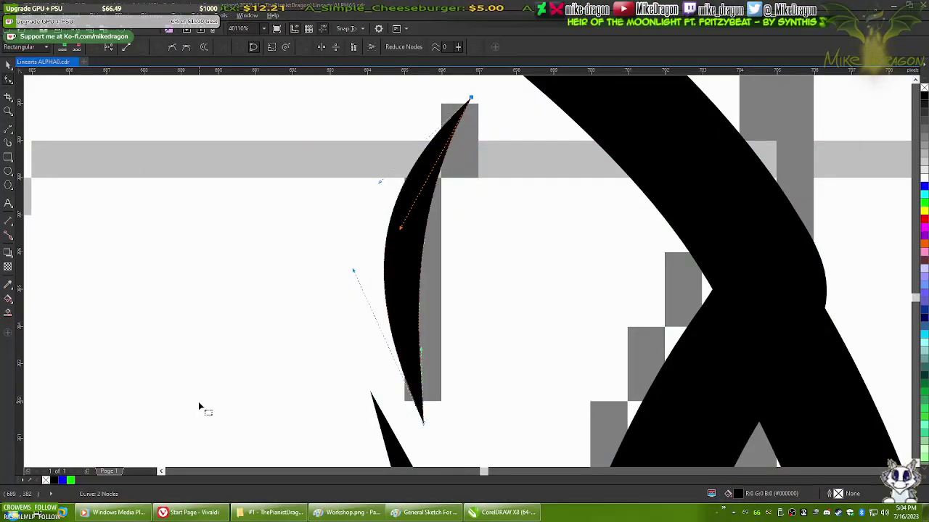
# - Return to CorelDRAW and examine the short tapered curve against the sketch and the neighbouring snout lines
pyautogui.scroll(-2, 452, 261)
pyautogui.click(451, 173)
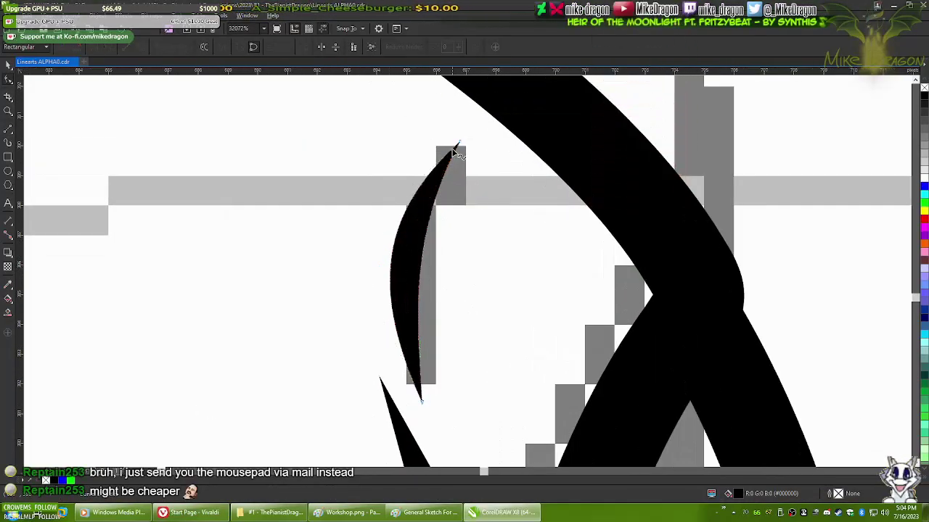
pyautogui.scroll(-2, 440, 279)
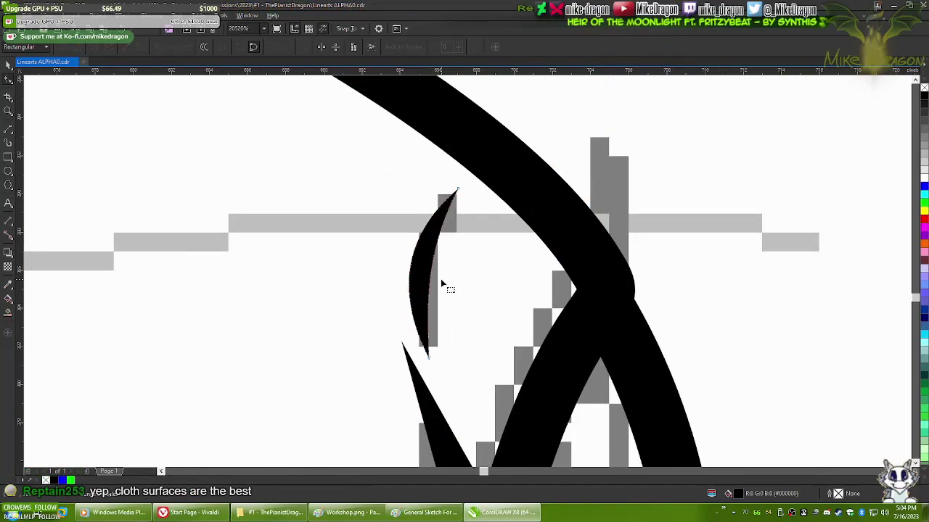
pyautogui.scroll(-2, 442, 283)
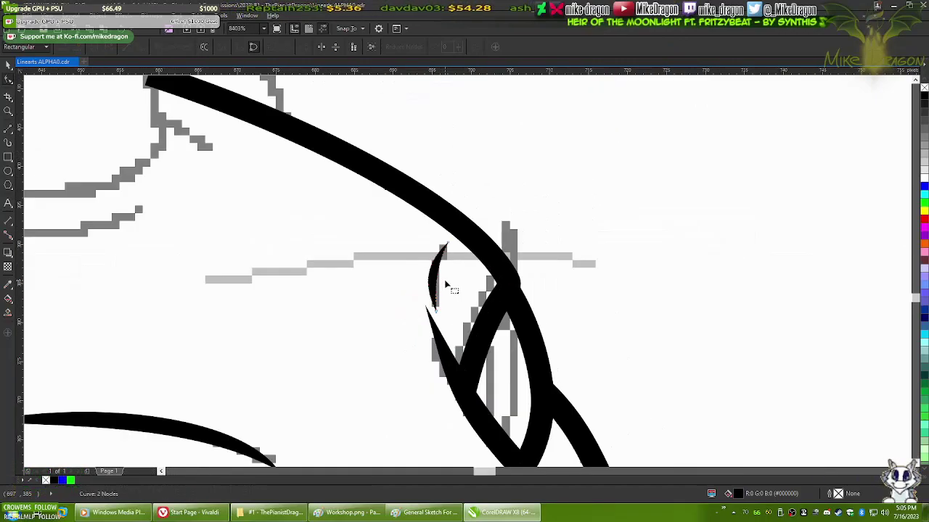
pyautogui.scroll(4, 432, 246)
pyautogui.scroll(-2, 456, 263)
pyautogui.scroll(2, 384, 254)
pyautogui.scroll(-2, 357, 241)
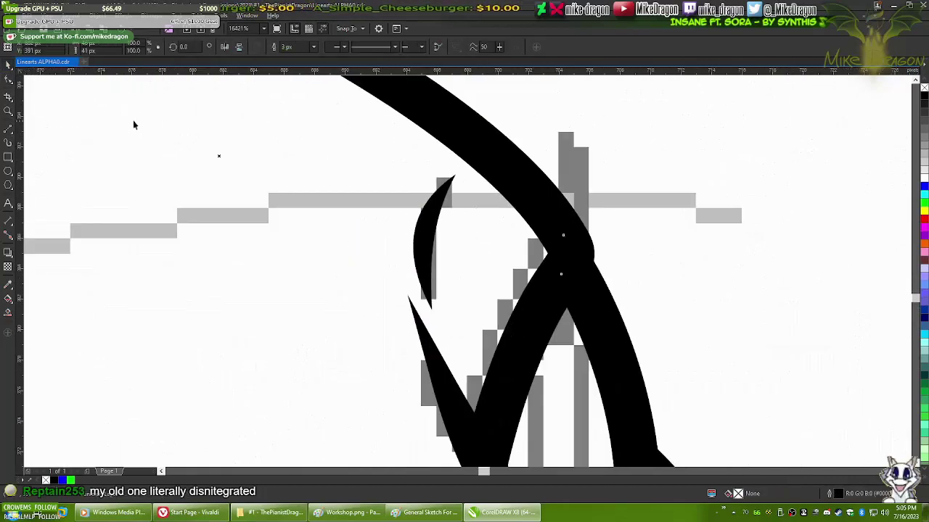
# - Switch to Vivaldi, browse the mousepad search results, search for "Mousepad Sukram" and open the Magalu listing
pyautogui.hotkey('alt', 'Tab')
pyautogui.hotkey('ctrl', 'w')
pyautogui.scroll(-2, 492, 297)
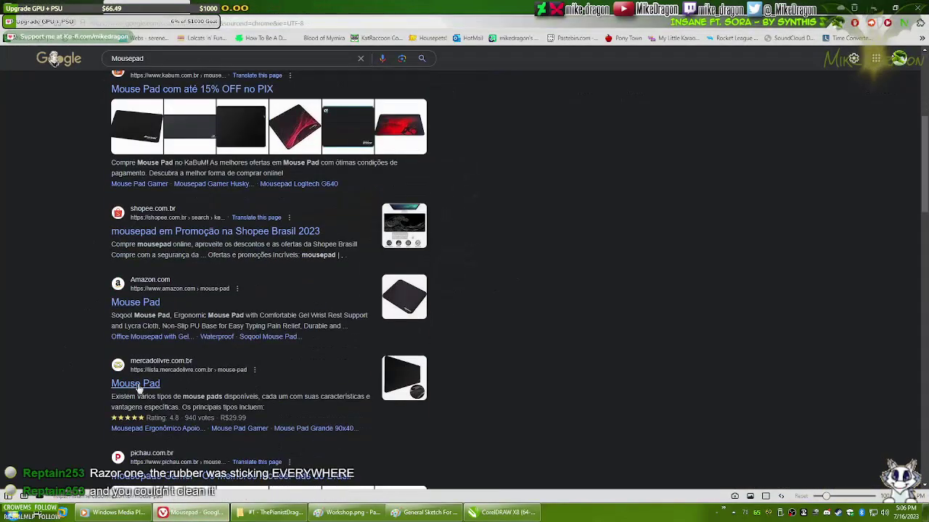
pyautogui.click(218, 58)
pyautogui.write('Sukram')
pyautogui.press('Return')
pyautogui.click(144, 167)
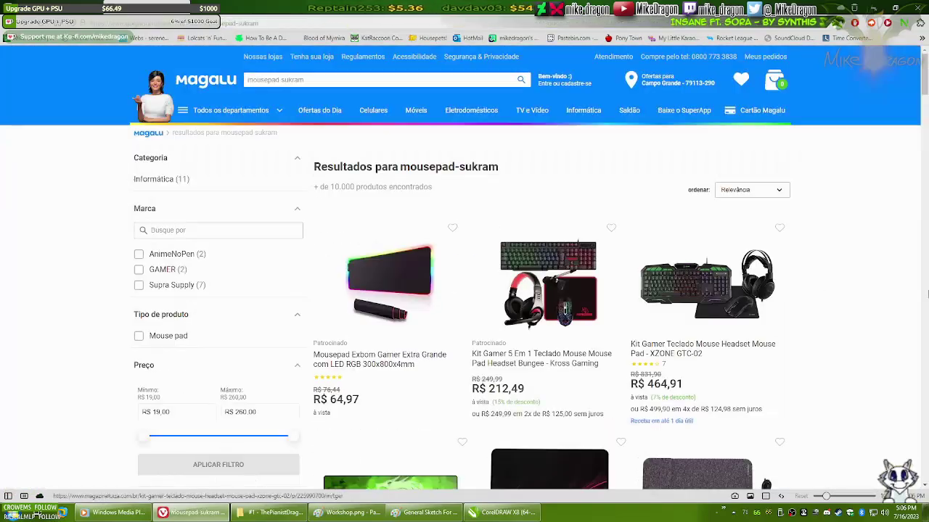
# - Look through the Magalu mousepads, view the medium Redragon Flicker P030 product page and return to CorelDRAW
pyautogui.scroll(-10, 573, 291)
pyautogui.scroll(3, 574, 290)
pyautogui.click(573, 291)
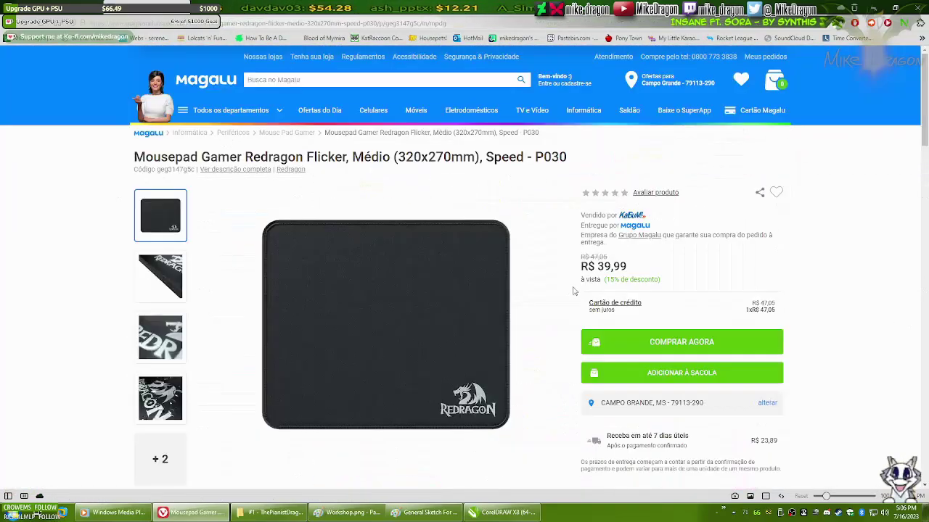
pyautogui.click(633, 271)
pyautogui.hotkey('alt', 'Tab')
# - Draw a closed three-node outline over the horn sketch at the forehead line's end and reduce its line width
pyautogui.scroll(3, 363, 244)
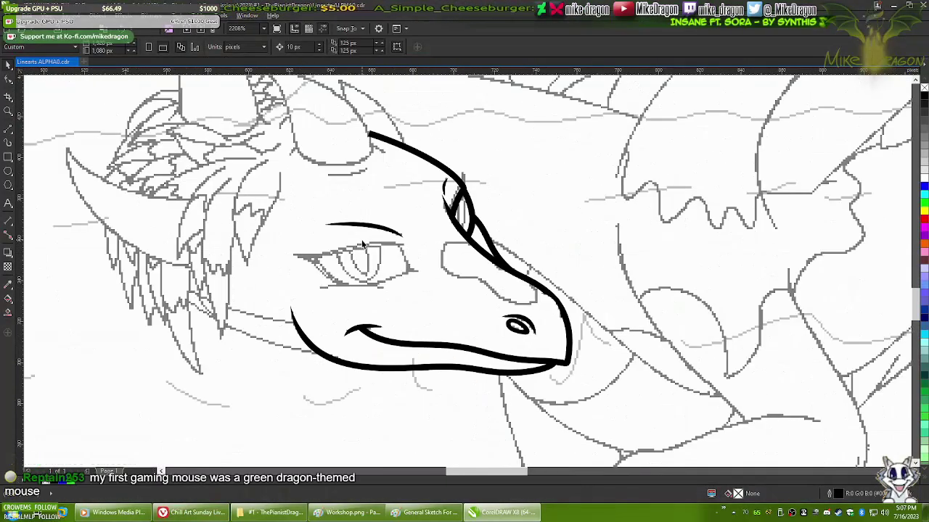
pyautogui.scroll(2, 411, 238)
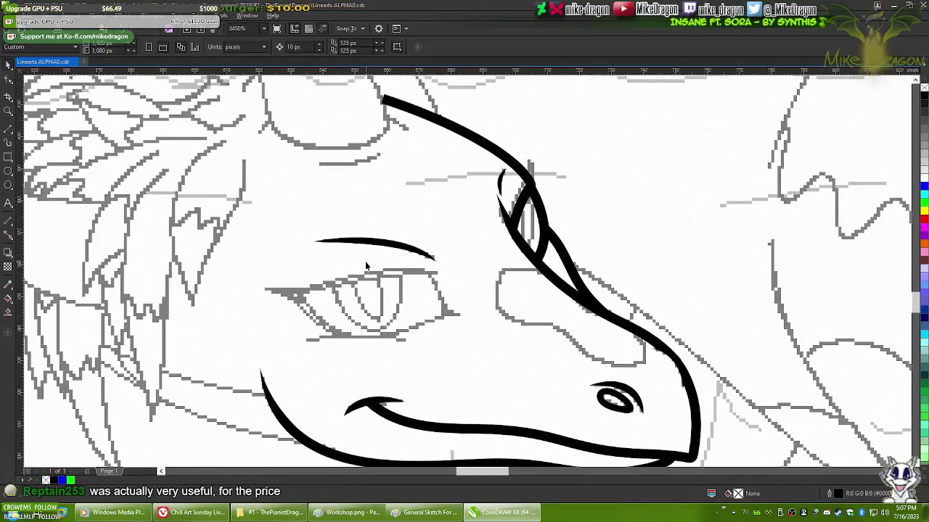
pyautogui.scroll(-6, 340, 256)
pyautogui.scroll(8, 406, 329)
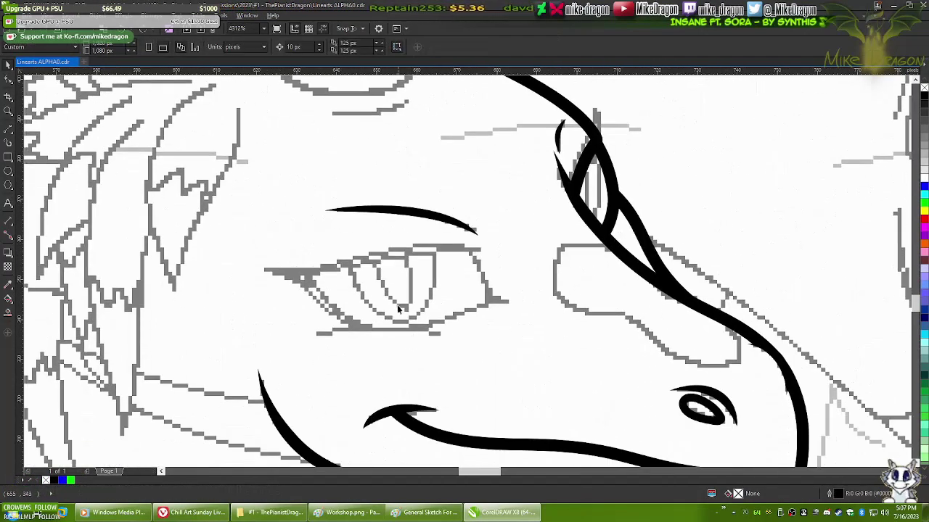
pyautogui.press('F5')
pyautogui.scroll(-4, 428, 272)
pyautogui.scroll(3, 467, 267)
pyautogui.scroll(1, 468, 267)
pyautogui.click(534, 327)
pyautogui.click(250, 112)
pyautogui.click(346, 319)
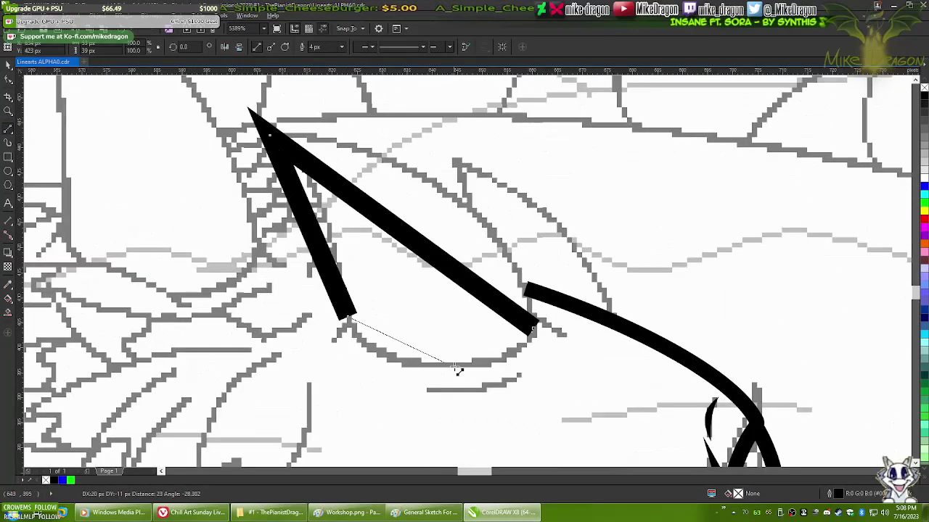
pyautogui.click(535, 330)
pyautogui.click(314, 47)
pyautogui.click(304, 80)
# - Bend the horn outline's front, base and rear edges to follow the curved sketch lines
pyautogui.press('F10')
pyautogui.moveTo(390, 225); pyautogui.dragTo(498, 213)
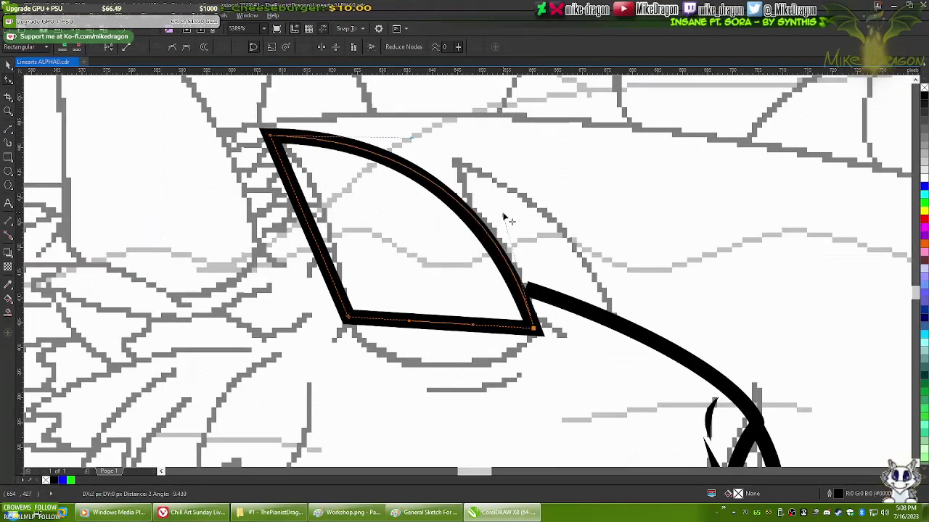
pyautogui.moveTo(439, 325); pyautogui.dragTo(435, 354)
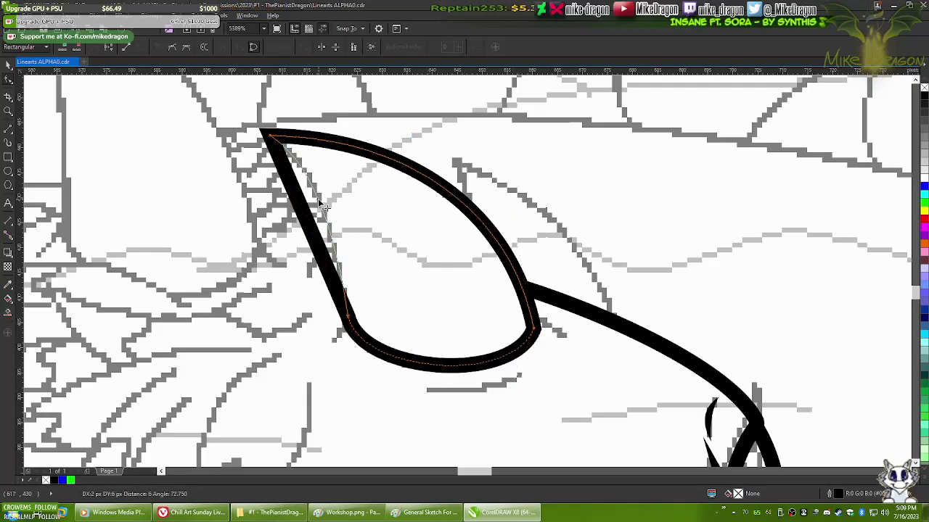
pyautogui.scroll(2, 305, 122)
pyautogui.scroll(-2, 493, 333)
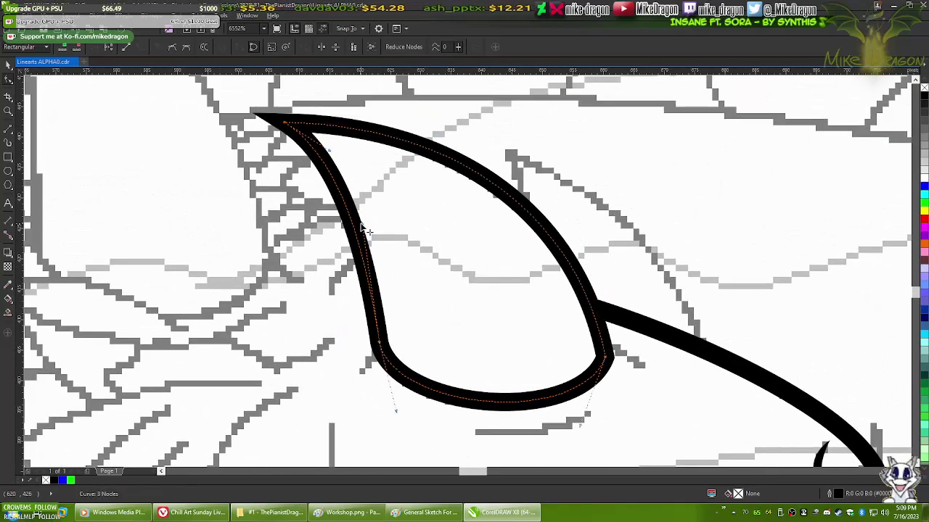
# - Add nodes around the two base corners of the horn outline and remove the corner nodes to round them smoothly
pyautogui.scroll(3, 633, 417)
pyautogui.doubleClick(590, 300)
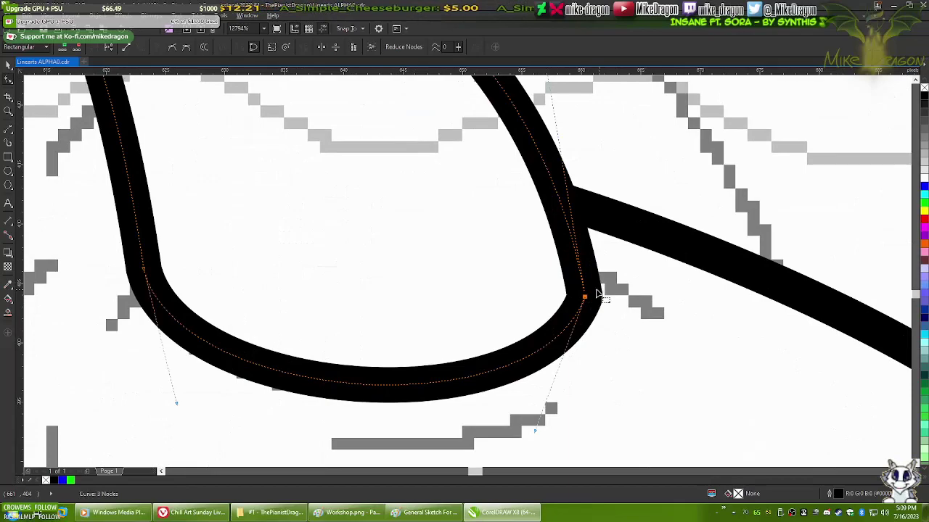
pyautogui.scroll(1, 571, 335)
pyautogui.doubleClick(555, 317)
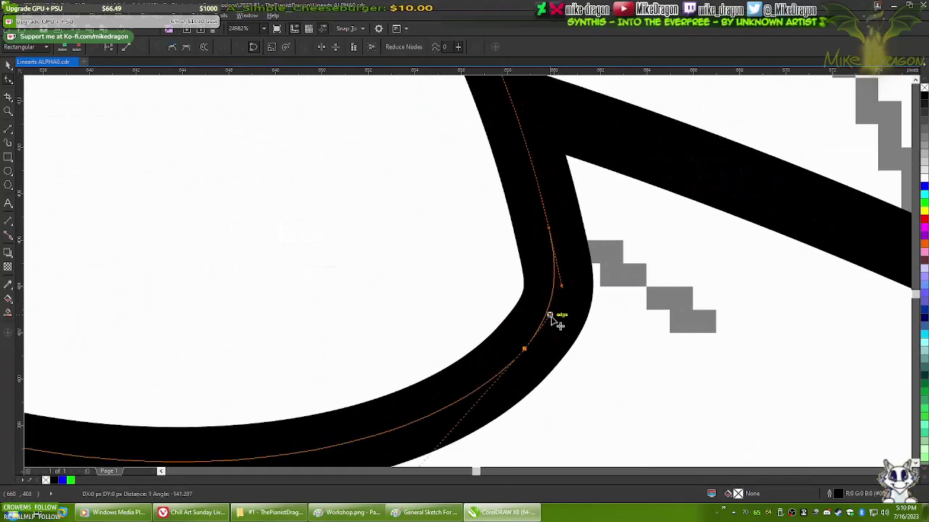
pyautogui.scroll(-1, 555, 317)
pyautogui.scroll(1, 819, 304)
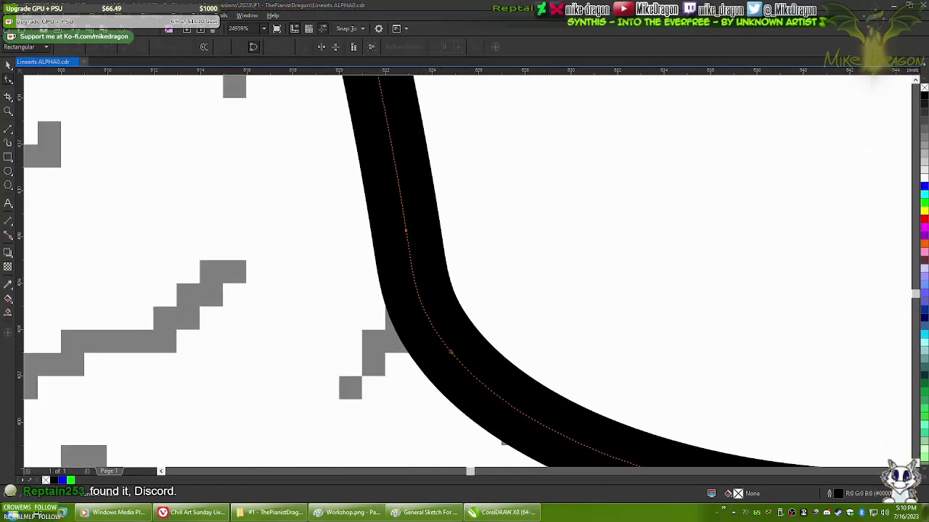
# - Switch to Vivaldi and look through the Sharkoon Drakonia gaming mouse page
pyautogui.hotkey('alt', 'Tab')
pyautogui.scroll(-15, 789, 341)
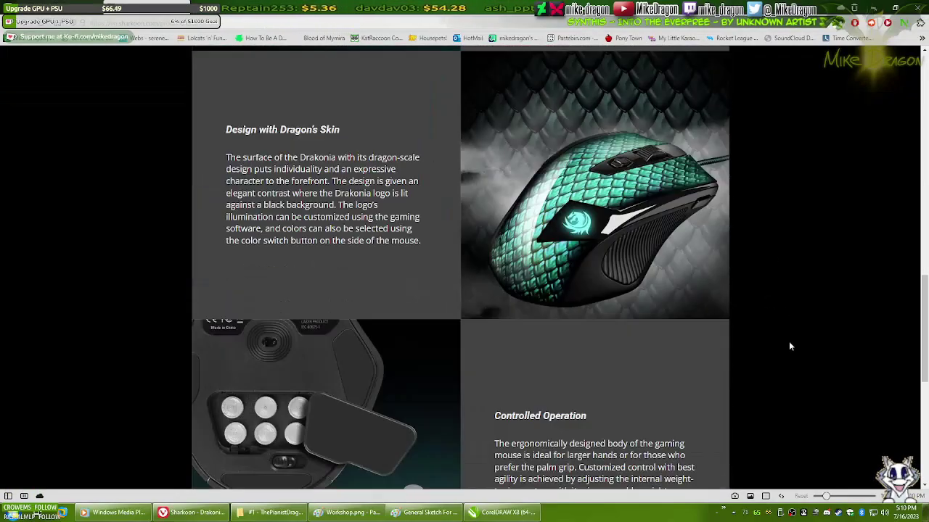
# - Close the Drakonia page, search for "Redragon Centrophorus M601-3", and open the first result among the images
pyautogui.scroll(15, 849, 329)
pyautogui.hotkey('ctrl', 'w')
pyautogui.hotkey('ctrl', 't')
pyautogui.write('Redragon Centrophorus M601')
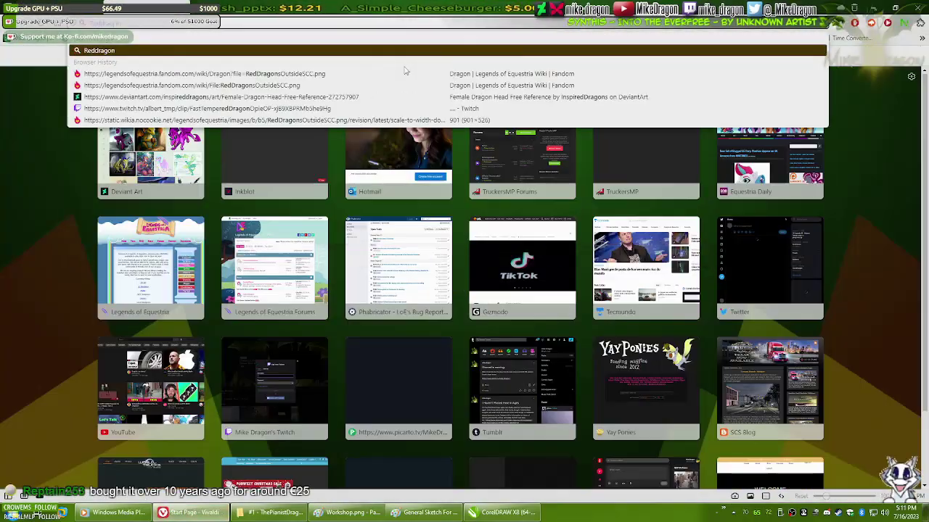
pyautogui.write('-3')
pyautogui.press('Return')
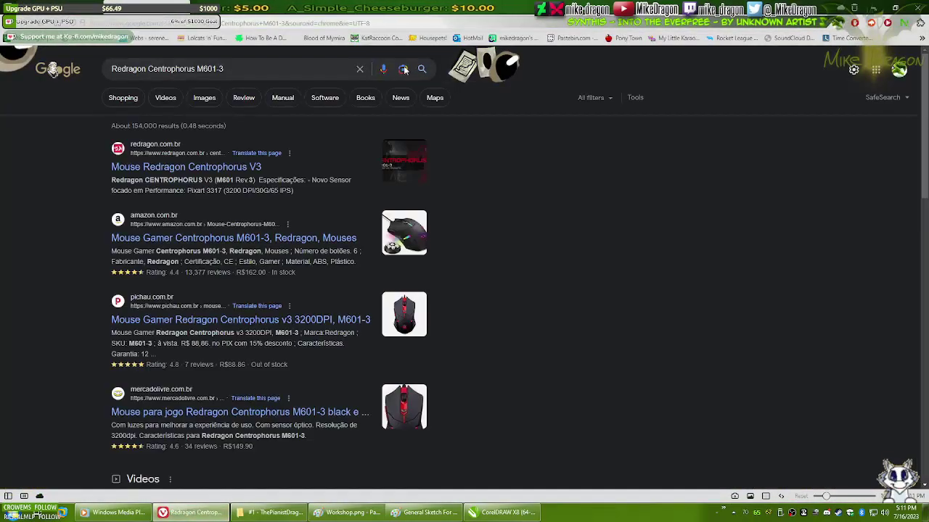
pyautogui.click(216, 95)
pyautogui.click(51, 197)
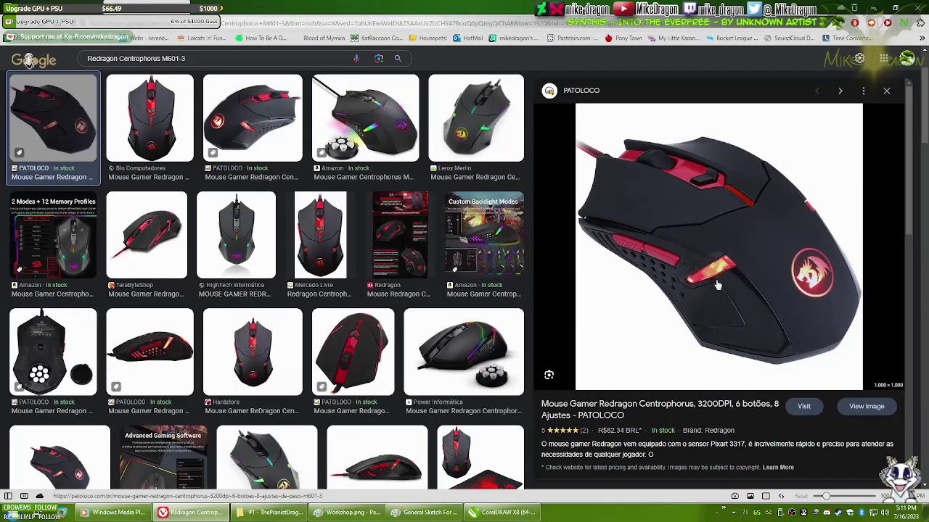
# - Switch back to CorelDRAW and round the horn outline's tip by adding nodes on both sides and removing the tip node
pyautogui.hotkey('alt', 'Tab')
pyautogui.scroll(-3, 508, 134)
pyautogui.scroll(3, 505, 134)
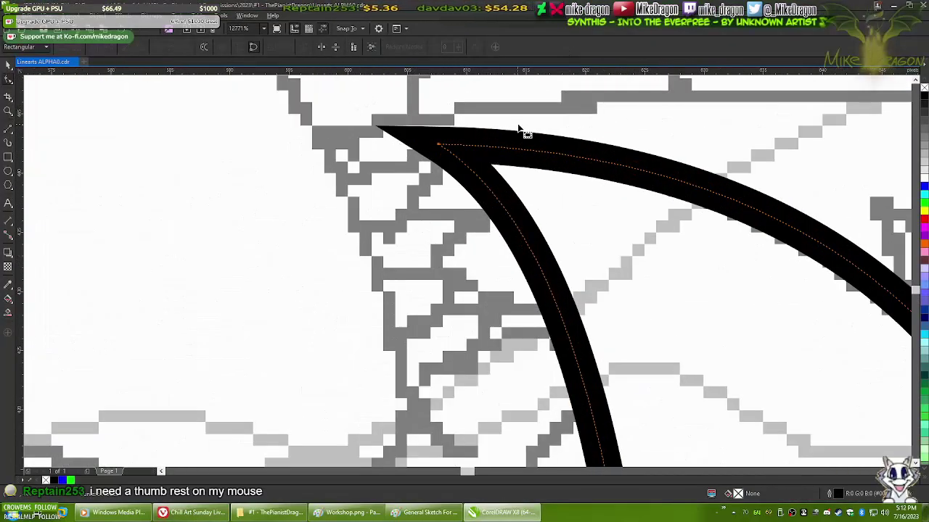
pyautogui.scroll(2, 506, 134)
pyautogui.click(190, 513)
pyautogui.click(190, 513)
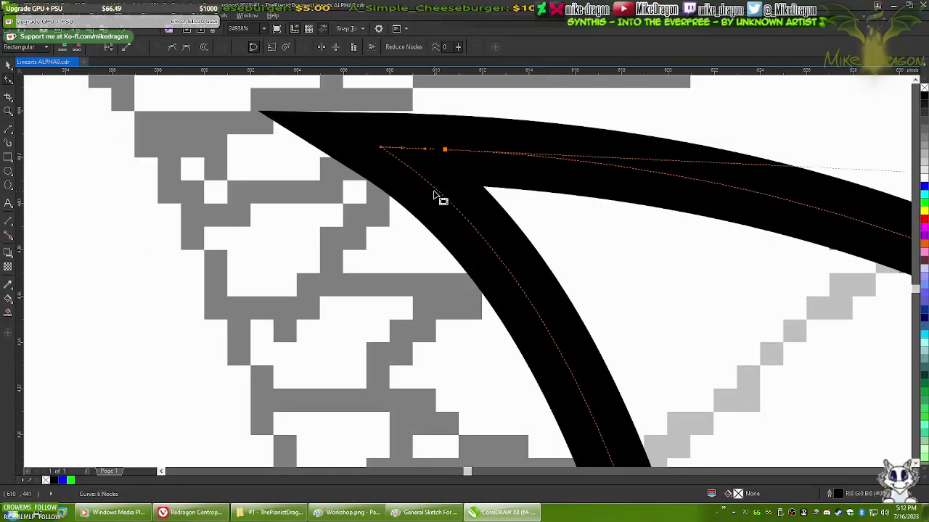
pyautogui.scroll(-3, 384, 112)
pyautogui.scroll(2, 286, 164)
pyautogui.scroll(-3, 285, 159)
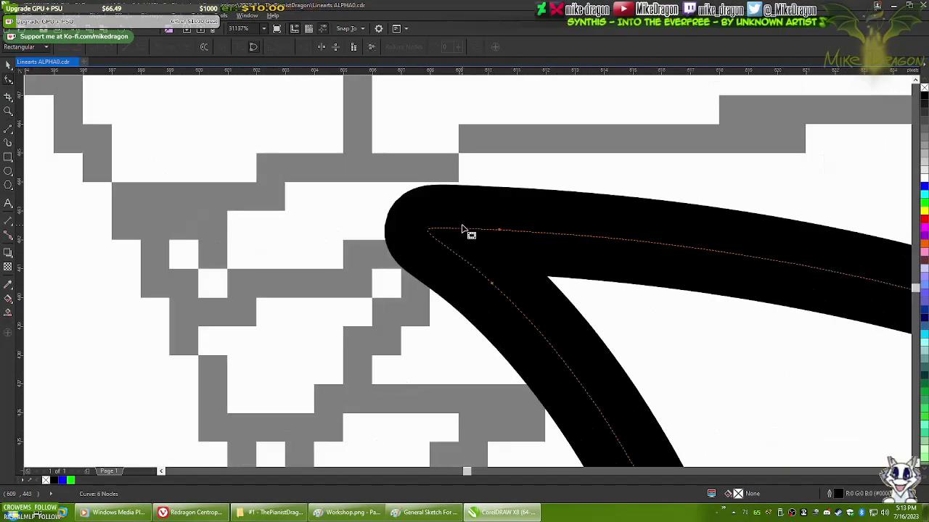
pyautogui.scroll(2, 193, 190)
# - Draw a three-node outline for the far horn behind the first one, bend its edges to the sketch, and round its tip
pyautogui.press('F5')
pyautogui.moveTo(314, 129); pyautogui.dragTo(552, 366)
pyautogui.moveTo(304, 127); pyautogui.dragTo(323, 196)
pyautogui.press('F10')
pyautogui.moveTo(436, 247); pyautogui.dragTo(465, 218)
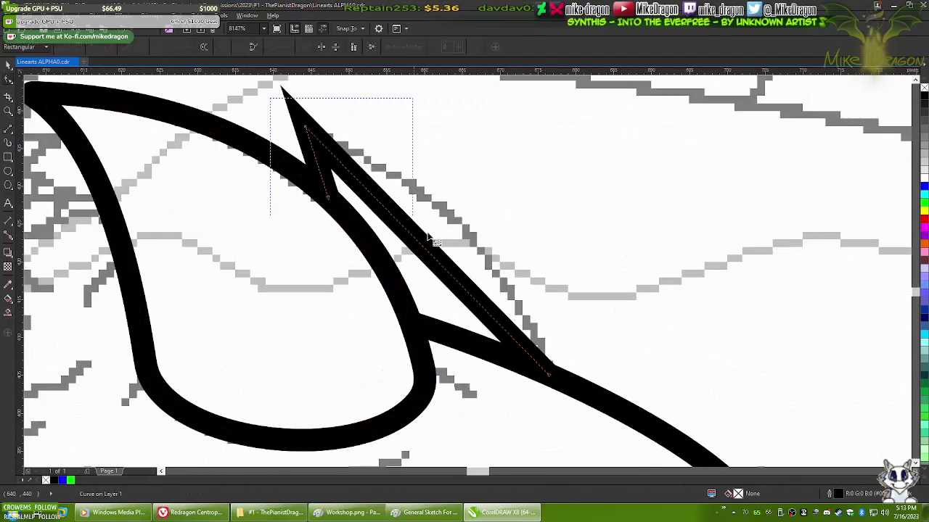
pyautogui.scroll(1, 305, 166)
pyautogui.scroll(-1, 278, 96)
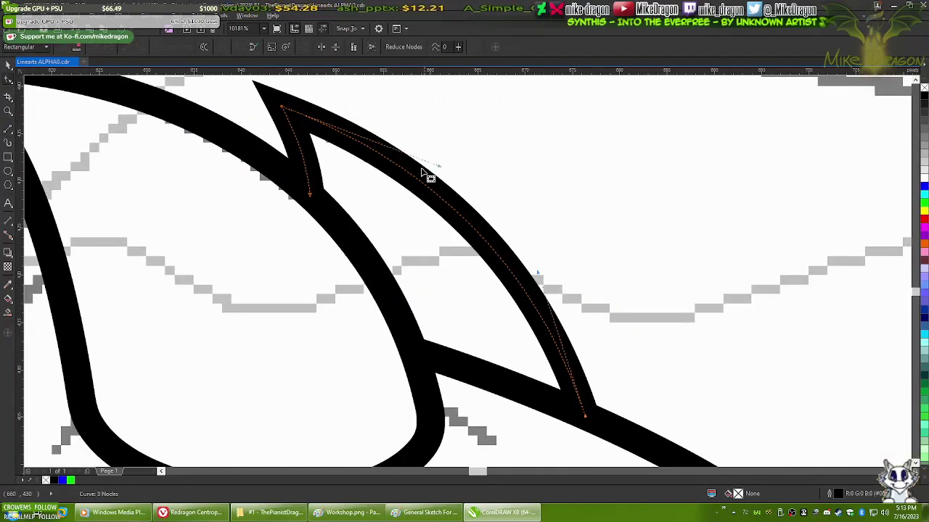
pyautogui.scroll(3, 467, 208)
pyautogui.scroll(-1, 305, 224)
pyautogui.scroll(-5, 539, 161)
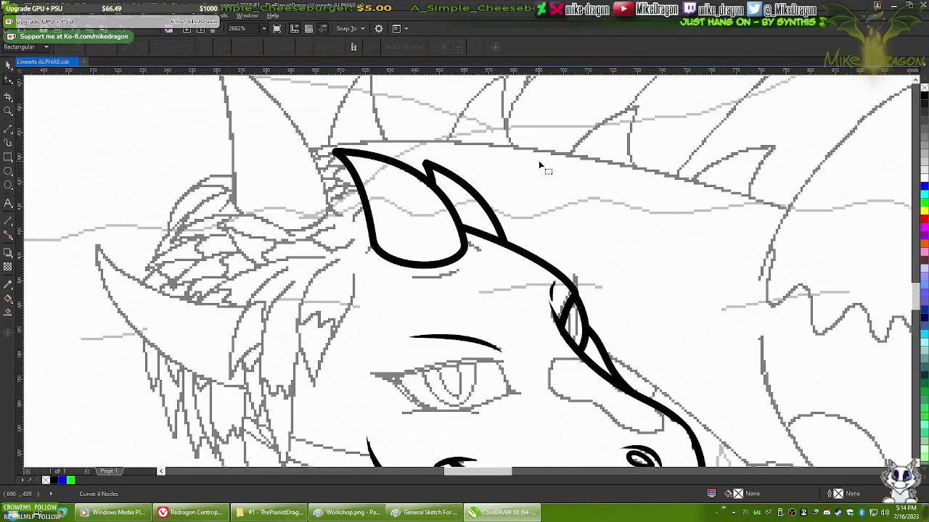
# - Draw a small tapered black crease off the near horn's front base corner and shape it over the sketch line
pyautogui.scroll(3, 541, 218)
pyautogui.click(544, 245)
pyautogui.scroll(1, 555, 250)
pyautogui.moveTo(582, 252); pyautogui.dragTo(472, 207)
pyautogui.rightClick(498, 230)
pyautogui.hotkey('alt', 'Tab')
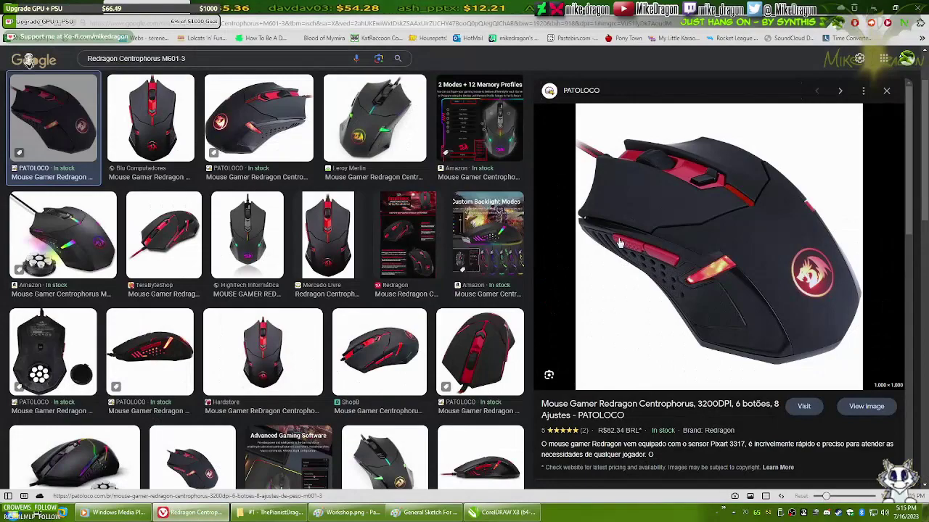
pyautogui.hotkey('alt', 'Tab')
pyautogui.moveTo(497, 276); pyautogui.dragTo(450, 275)
pyautogui.moveTo(616, 321); pyautogui.dragTo(481, 286)
pyautogui.press('space')
# - Add a matching curved, pointed crease at the near horn's rear base corner, anchored inside the horn's outline
pyautogui.scroll(-4, 555, 265)
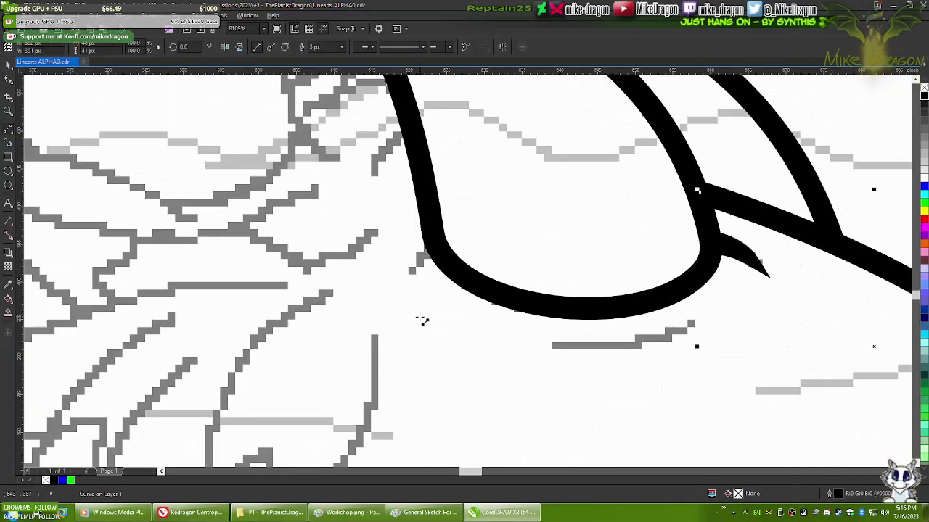
pyautogui.scroll(3, 407, 311)
pyautogui.press('space')
pyautogui.scroll(3, 435, 261)
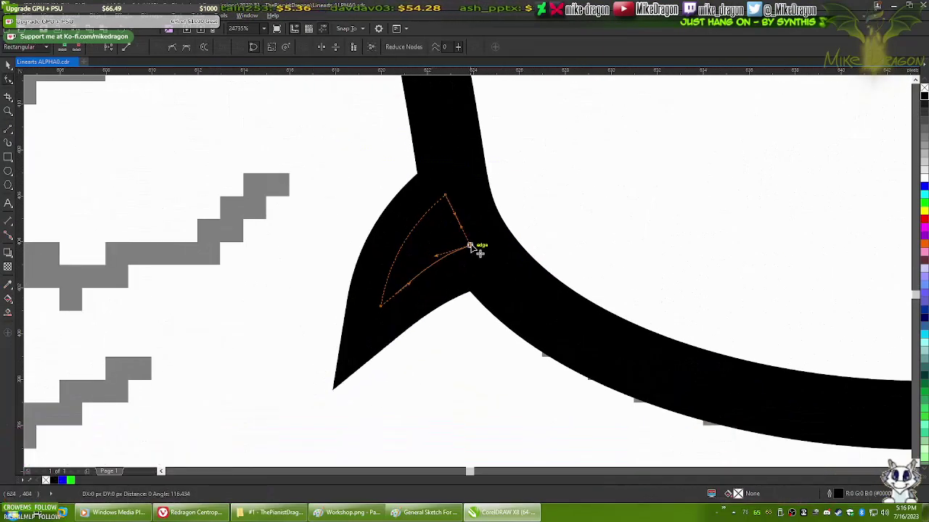
pyautogui.moveTo(380, 316); pyautogui.dragTo(374, 339)
pyautogui.scroll(-2, 395, 320)
# - Draw the crease below the near horn's base as a two-node black shape, bent so it tapers at both ends
pyautogui.press('F5')
pyautogui.click(524, 253)
pyautogui.click(351, 277)
pyautogui.press('F10')
pyautogui.scroll(2, 460, 275)
pyautogui.moveTo(580, 234); pyautogui.dragTo(597, 223)
pyautogui.moveTo(292, 269); pyautogui.dragTo(269, 264)
pyautogui.moveTo(603, 212); pyautogui.dragTo(609, 207)
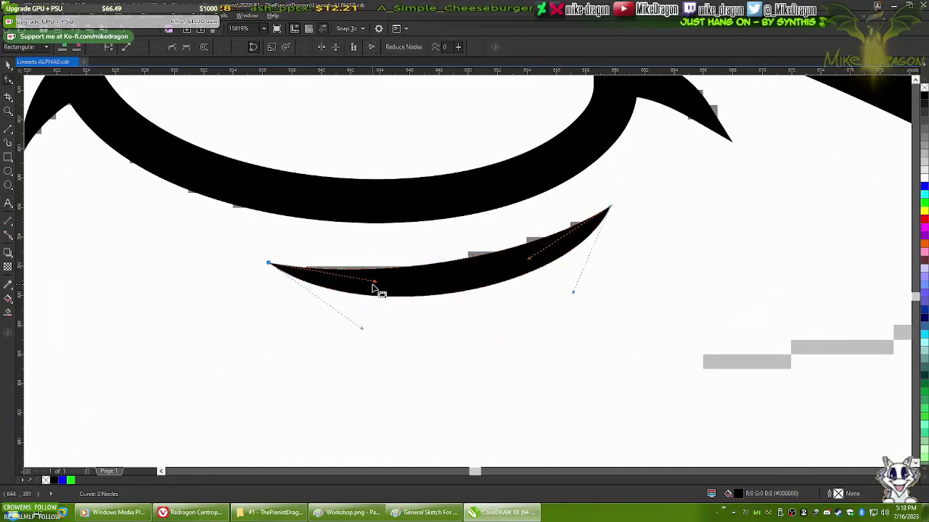
pyautogui.hotkey('shift', 'F4')
pyautogui.scroll(3, 317, 233)
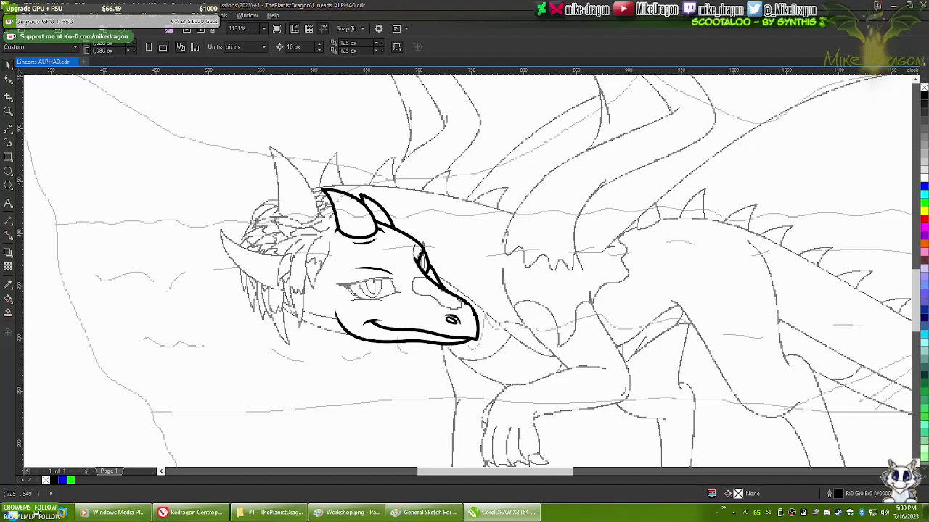
pyautogui.scroll(3, 251, 359)
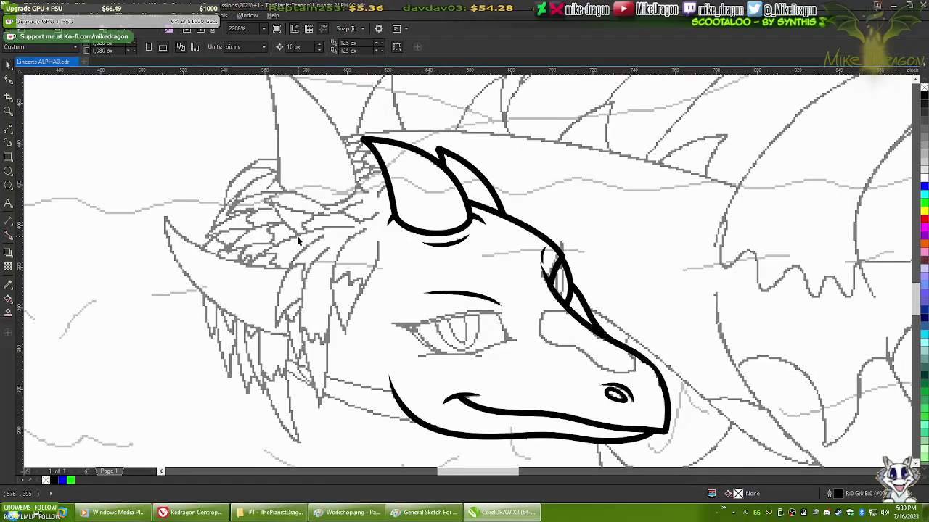
pyautogui.scroll(-3, 227, 260)
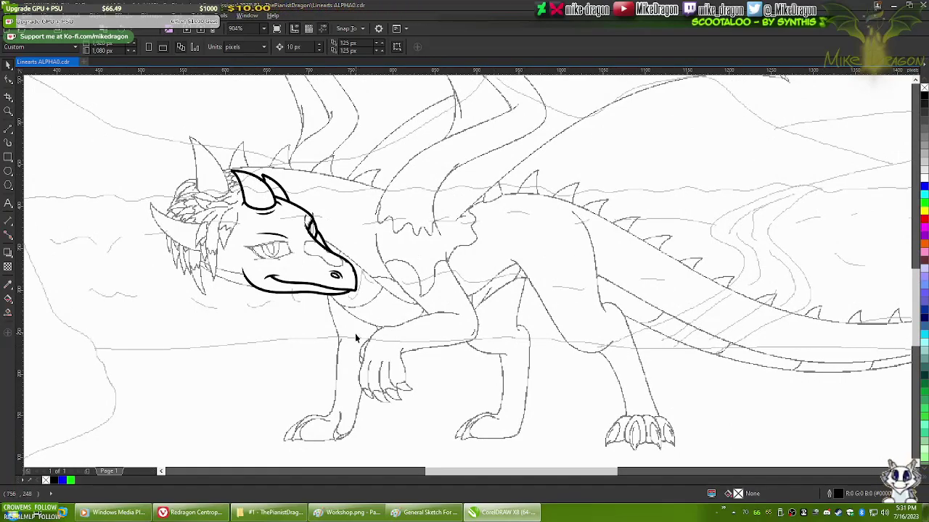
pyautogui.scroll(2, 358, 348)
pyautogui.scroll(-2, 450, 239)
pyautogui.scroll(4, 350, 301)
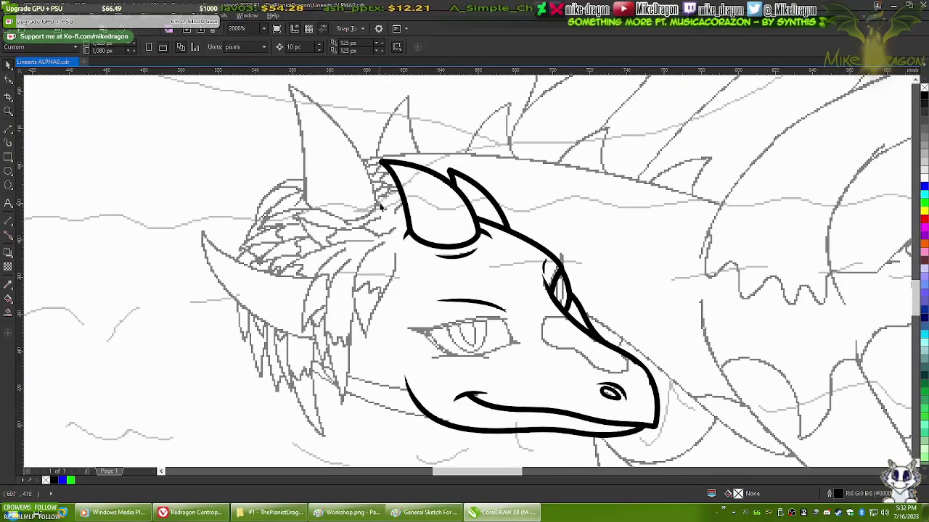
pyautogui.scroll(2, 436, 283)
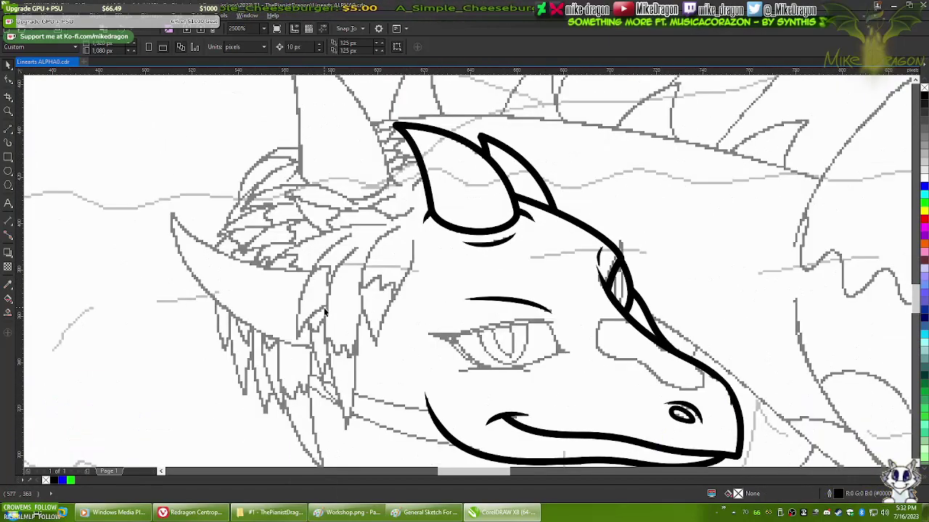
# - Draw a closed outline over the tall upper horn behind the head and bend its sides and base to the sketch
pyautogui.scroll(2, 343, 210)
pyautogui.press('F5')
pyautogui.moveTo(264, 78)
pyautogui.mouseDown()
pyautogui.moveTo(442, 326)
pyautogui.moveTo(377, 355)
pyautogui.mouseUp()
pyautogui.moveTo(264, 78)
pyautogui.mouseDown()
pyautogui.moveTo(297, 309)
pyautogui.moveTo(381, 356)
pyautogui.mouseUp()
pyautogui.moveTo(298, 309); pyautogui.dragTo(381, 356)
pyautogui.scroll(1, 333, 264)
pyautogui.press('F10')
pyautogui.scroll(3, 370, 423)
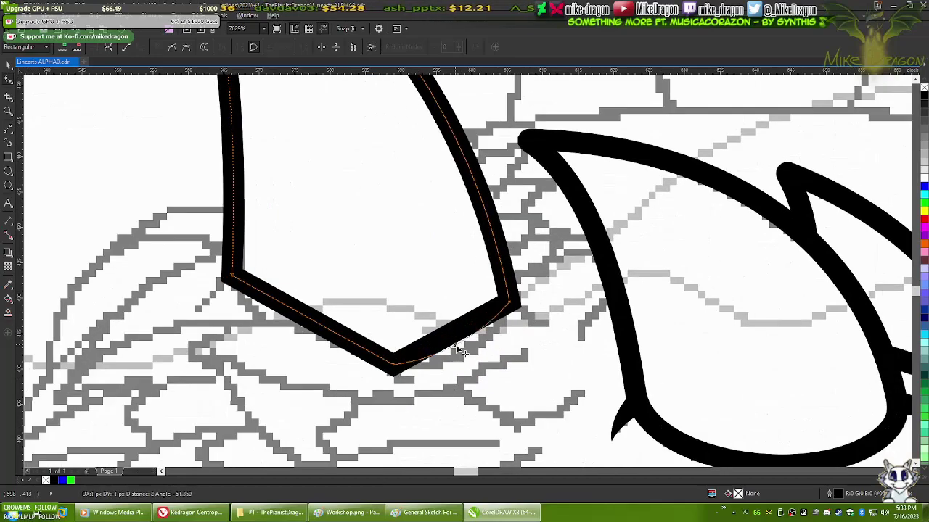
pyautogui.moveTo(286, 336); pyautogui.dragTo(395, 371)
# - Round the tall horn's pointed tip by adding nodes on both sides of it and removing the tip node
pyautogui.scroll(5, 384, 359)
pyautogui.scroll(5, 390, 324)
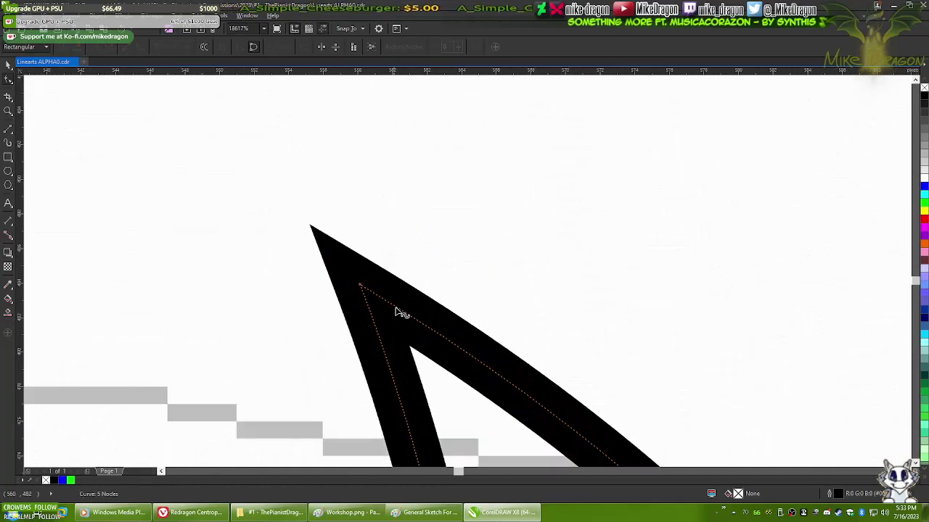
pyautogui.scroll(2, 355, 284)
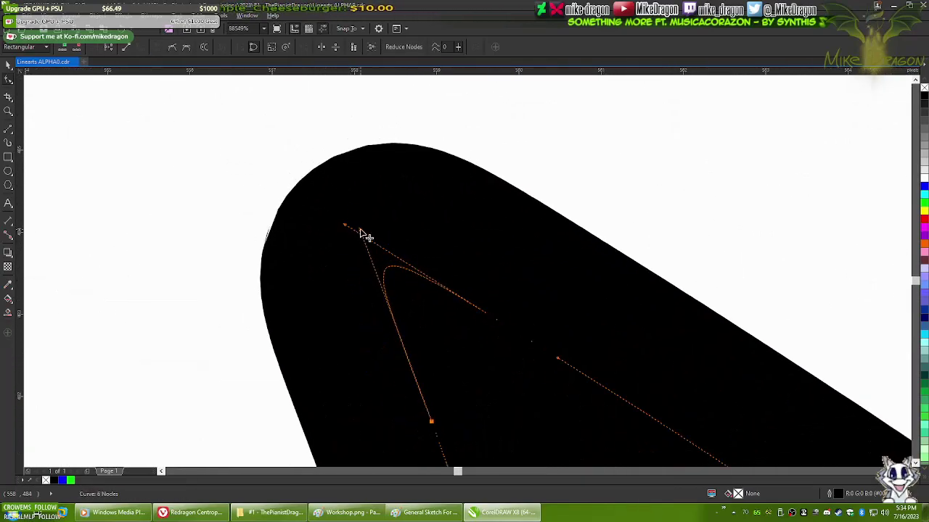
pyautogui.scroll(-3, 363, 234)
pyautogui.scroll(-3, 293, 116)
# - Draw a tapered crease off the tall horn's rear base corner, shape it in blue along the sketch, and fill it black
pyautogui.moveTo(312, 270)
pyautogui.mouseDown()
pyautogui.moveTo(342, 253)
pyautogui.moveTo(348, 263)
pyautogui.moveTo(332, 242)
pyautogui.moveTo(312, 332)
pyautogui.moveTo(269, 346)
pyautogui.mouseUp()
pyautogui.scroll(2, 322, 248)
pyautogui.scroll(1, 270, 346)
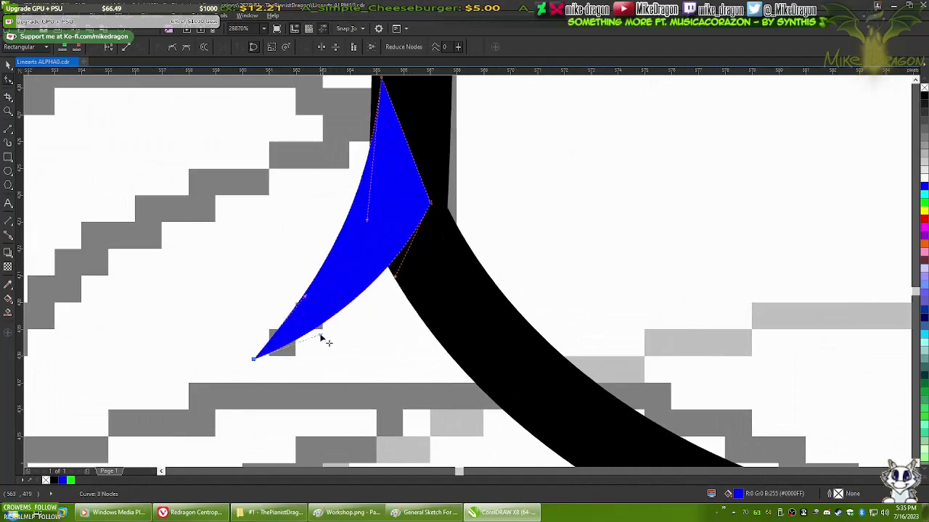
pyautogui.scroll(1, 322, 338)
pyautogui.moveTo(395, 130); pyautogui.dragTo(384, 308)
pyautogui.scroll(-2, 385, 309)
pyautogui.scroll(3, 377, 213)
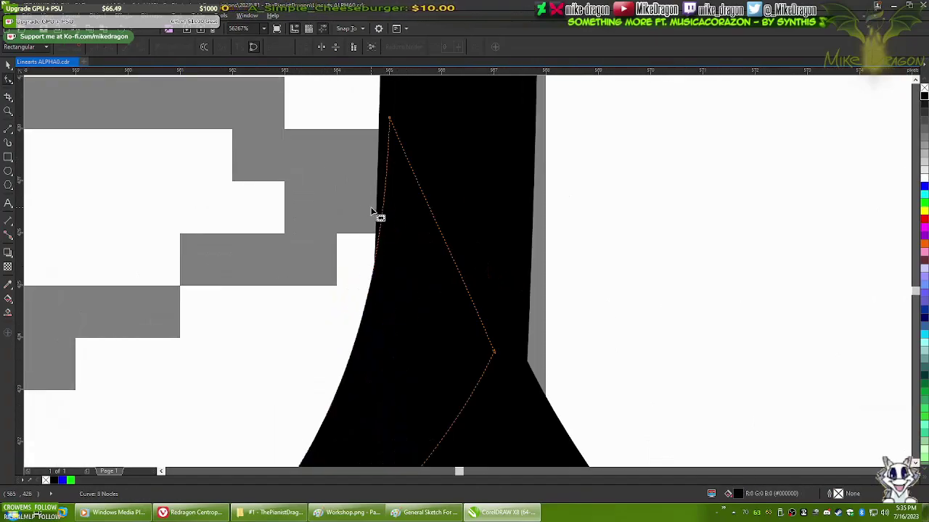
pyautogui.scroll(-2, 387, 210)
pyautogui.scroll(1, 385, 207)
pyautogui.scroll(2, 379, 220)
pyautogui.scroll(-3, 583, 267)
pyautogui.scroll(2, 366, 245)
pyautogui.scroll(-1, 341, 243)
# - Draw a tapered crease off the tall horn's front base corner, align it with the horn's edge in blue, and fill it black
pyautogui.press('space')
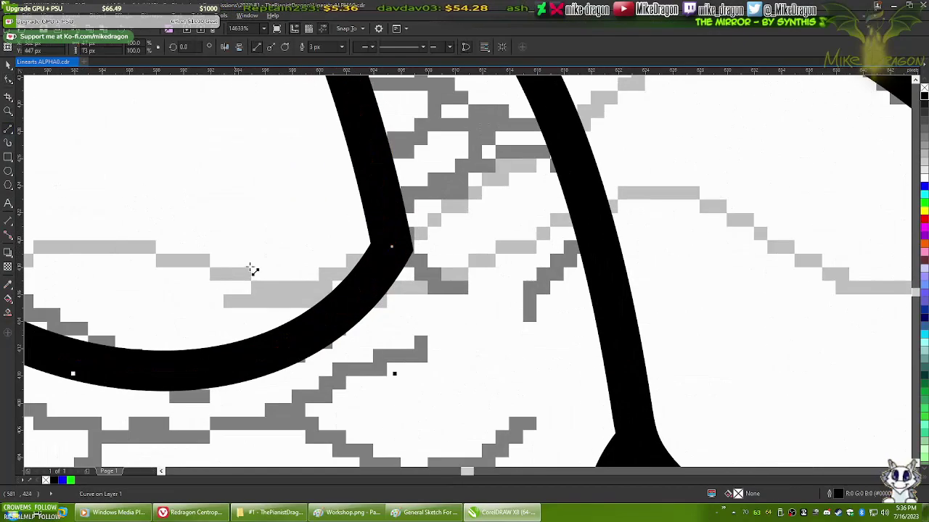
pyautogui.moveTo(467, 292); pyautogui.dragTo(472, 298)
pyautogui.press('F10')
pyautogui.scroll(2, 426, 249)
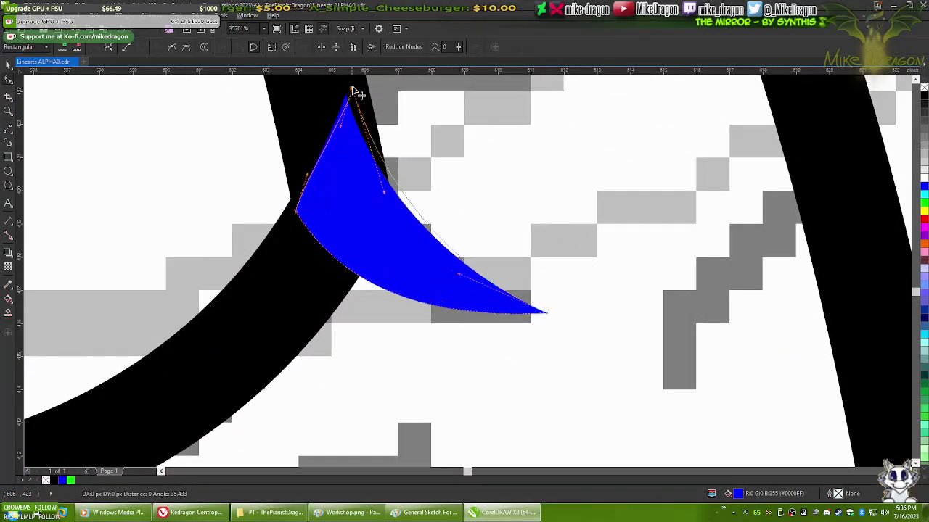
pyautogui.scroll(1, 385, 232)
pyautogui.scroll(1, 366, 178)
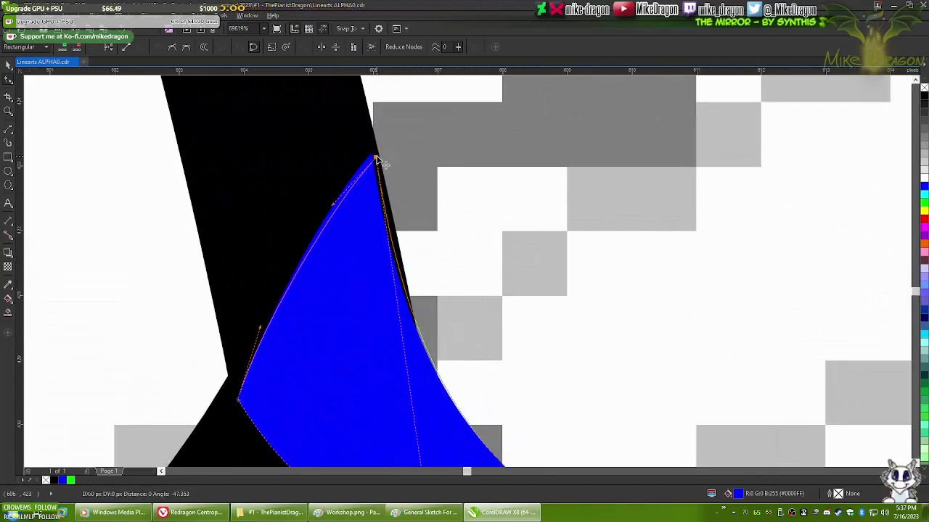
pyautogui.scroll(-1, 481, 367)
pyautogui.scroll(1, 476, 404)
pyautogui.scroll(-2, 477, 404)
pyautogui.hotkey('ctrl', 'z')
pyautogui.scroll(2, 453, 259)
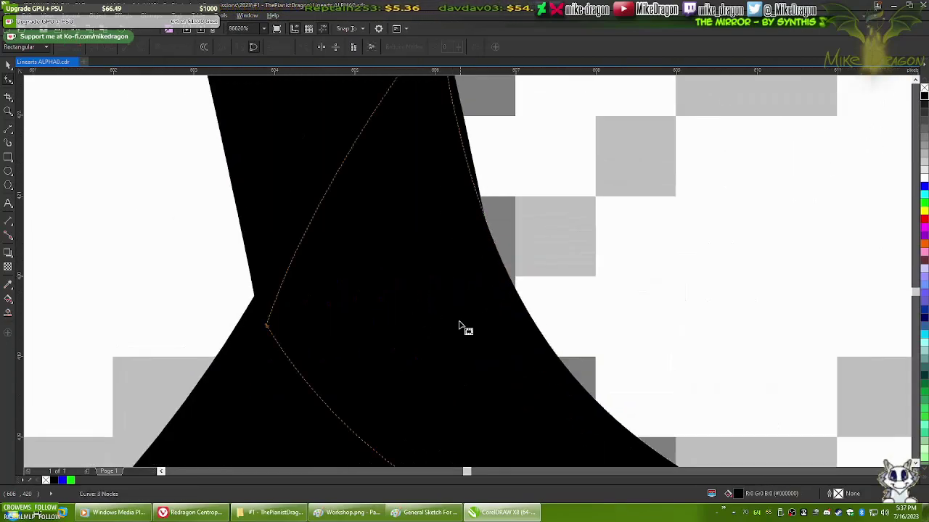
pyautogui.scroll(-4, 629, 207)
pyautogui.scroll(3, 326, 263)
pyautogui.scroll(-3, 475, 277)
# - Draw an open three-node outline over the lower cheek horn, bend both edges to the sketch, and round its tip
pyautogui.scroll(-10, 477, 280)
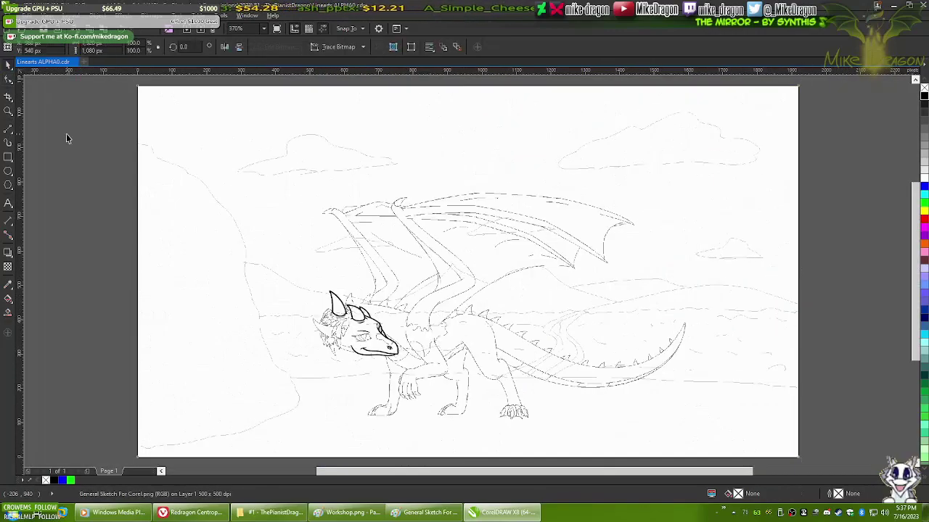
pyautogui.scroll(10, 381, 263)
pyautogui.hotkey('ctrl', 'shift', 'z')
pyautogui.doubleClick(428, 399)
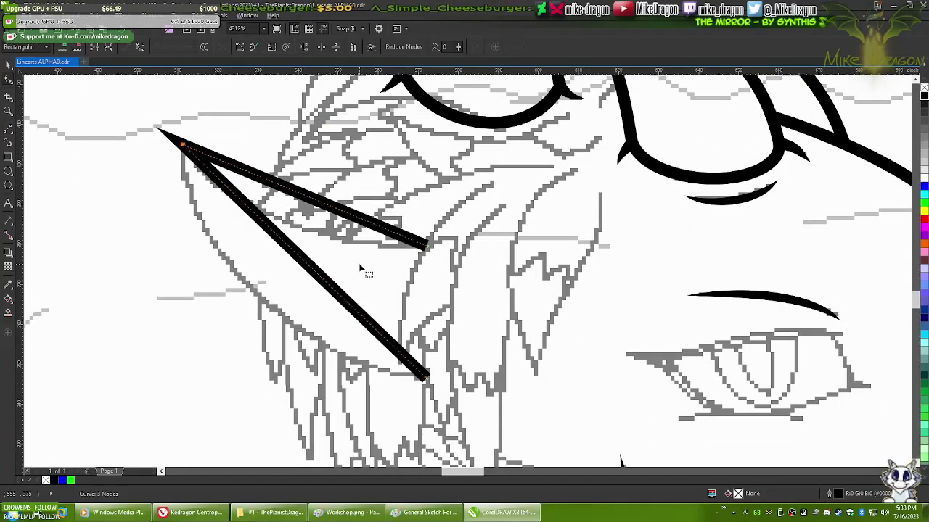
pyautogui.moveTo(241, 283); pyautogui.dragTo(292, 360)
pyautogui.moveTo(308, 227); pyautogui.dragTo(300, 245)
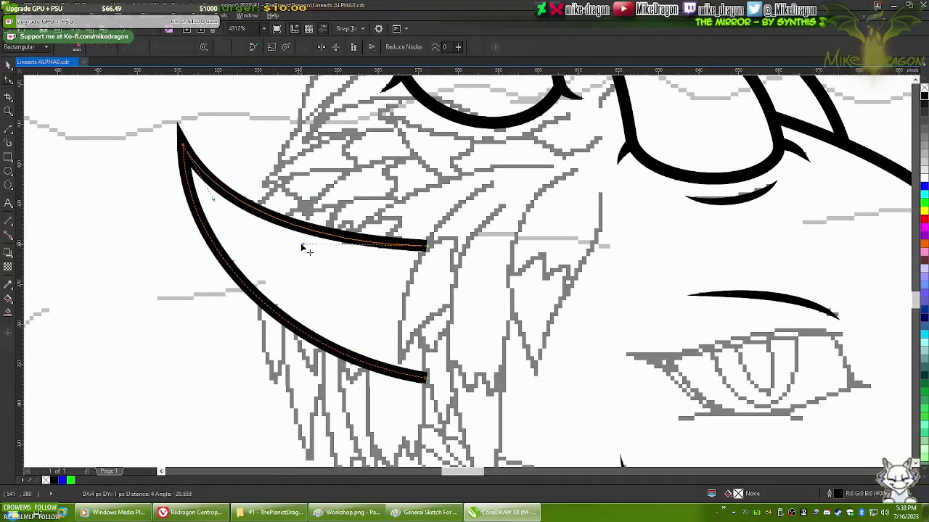
pyautogui.scroll(5, 217, 167)
pyautogui.press('F4')
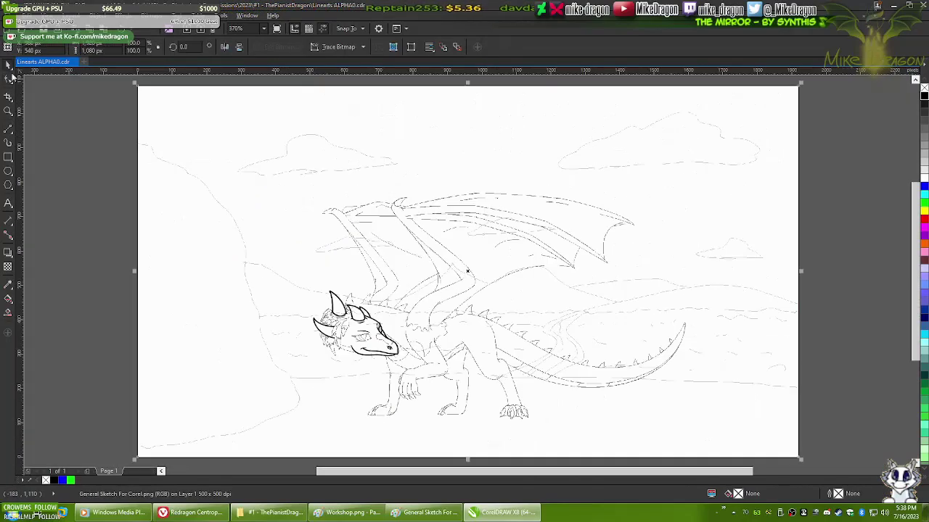
# - Draw two lines from the back of the jaw to the hair and a short joining line, bending them along the sketch
pyautogui.scroll(5, 396, 372)
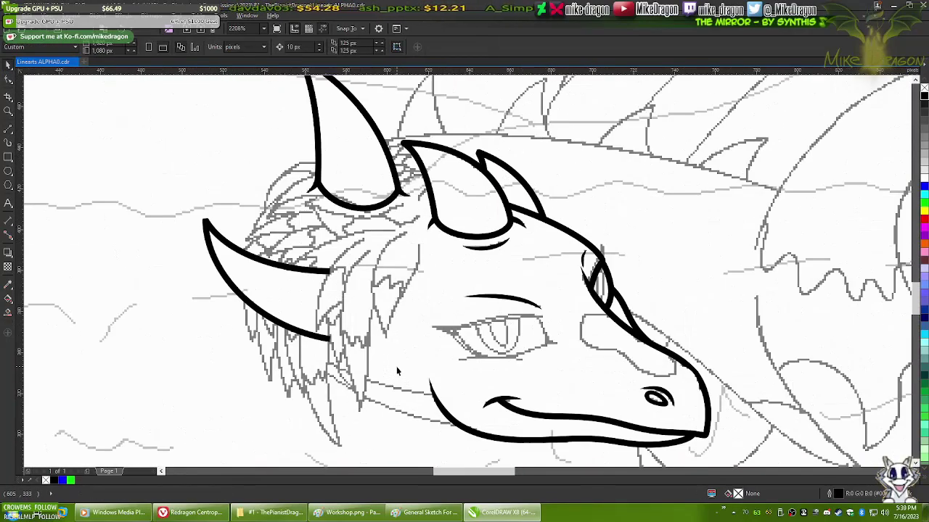
pyautogui.scroll(2, 396, 371)
pyautogui.click(267, 320)
pyautogui.scroll(2, 372, 435)
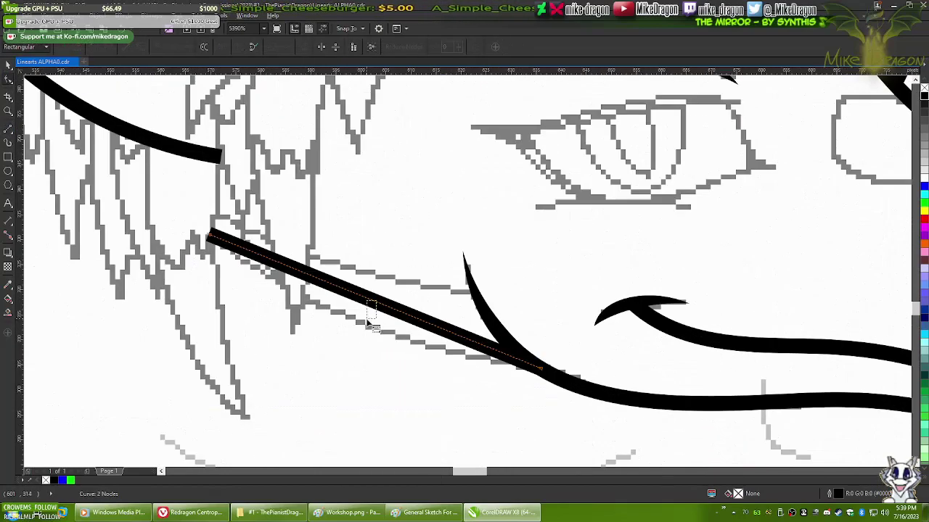
pyautogui.click(475, 295)
pyautogui.press('F10')
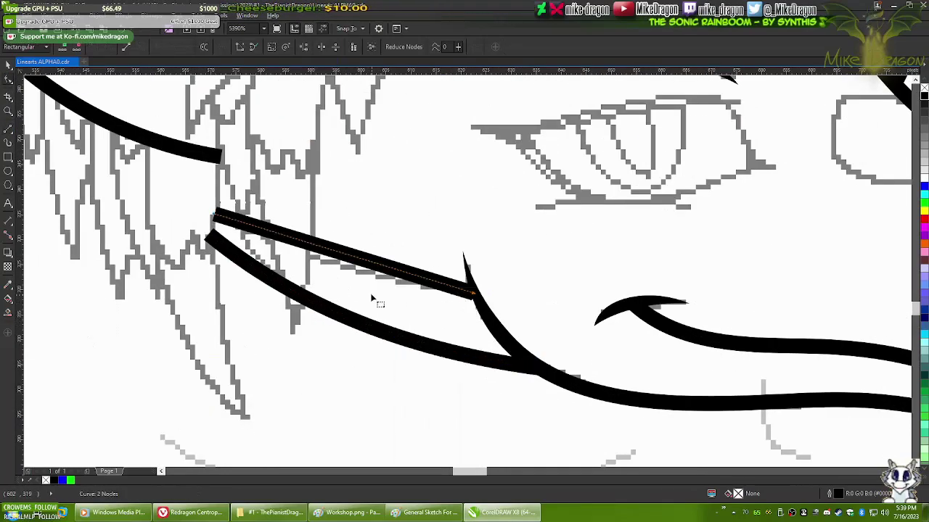
pyautogui.scroll(10, 332, 257)
pyautogui.scroll(-9, 589, 305)
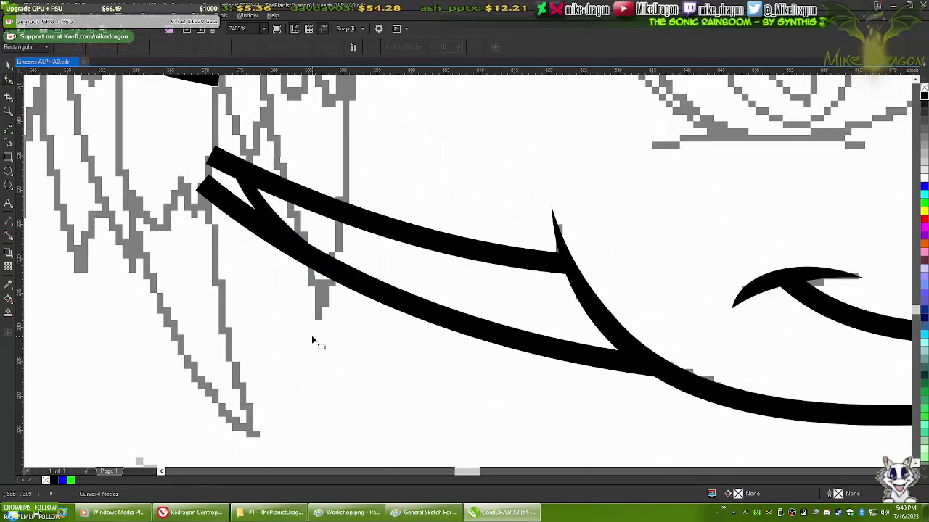
# - Draw a closed four-cornered outline over the sketched eye, following its upper lid, front edge and lower lid
pyautogui.scroll(-15, 313, 341)
pyautogui.press('F5')
pyautogui.scroll(13, 512, 319)
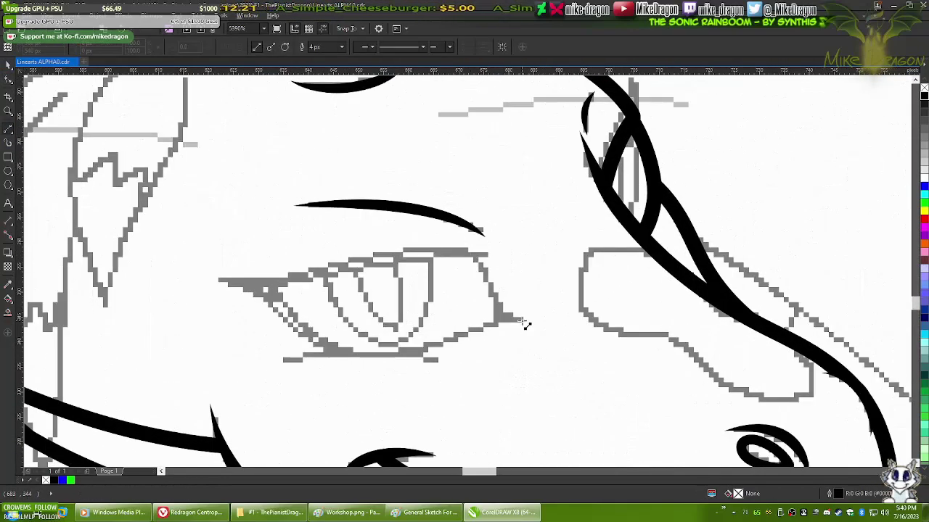
pyautogui.moveTo(273, 290); pyautogui.dragTo(293, 283)
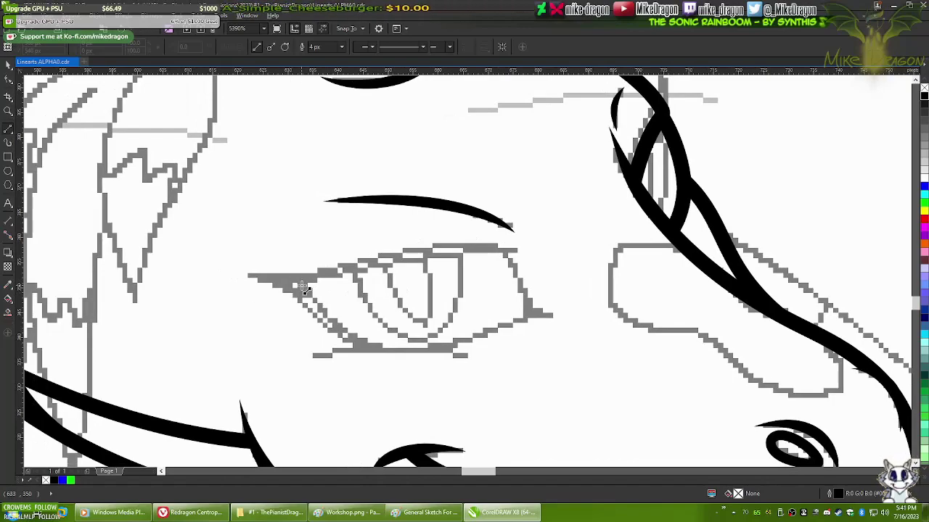
pyautogui.click(507, 255)
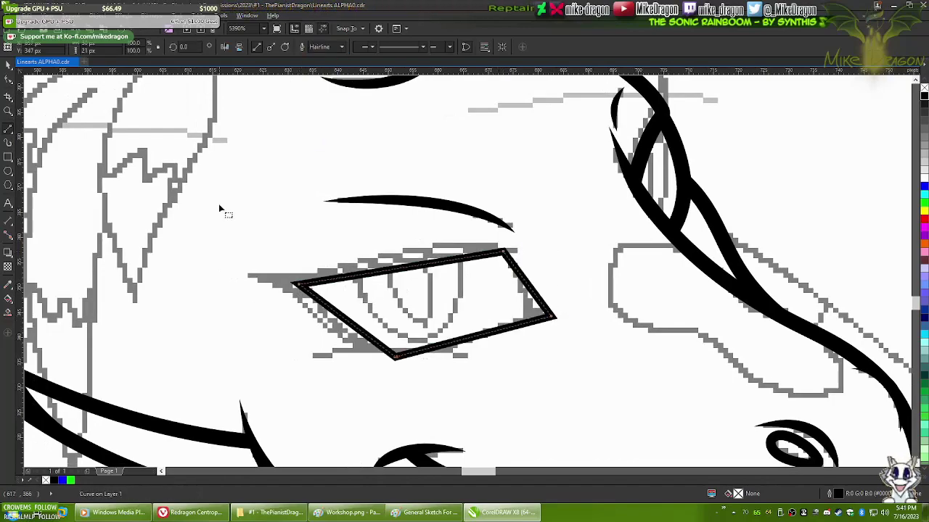
# - Bend the eye outline's upper, lower and front edges into smooth curves that follow the sketch
pyautogui.press('F10')
pyautogui.scroll(2, 393, 322)
pyautogui.moveTo(495, 350); pyautogui.dragTo(496, 359)
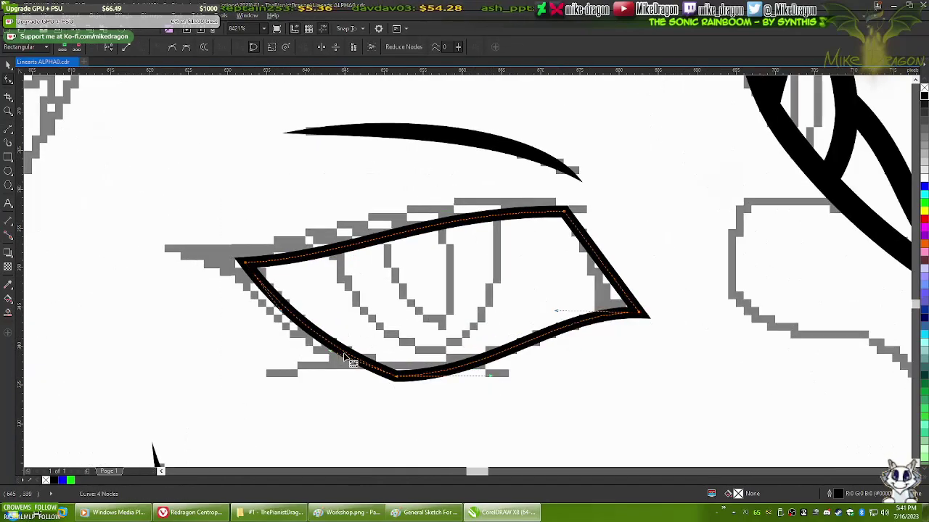
pyautogui.scroll(2, 406, 379)
pyautogui.moveTo(448, 380); pyautogui.dragTo(379, 358)
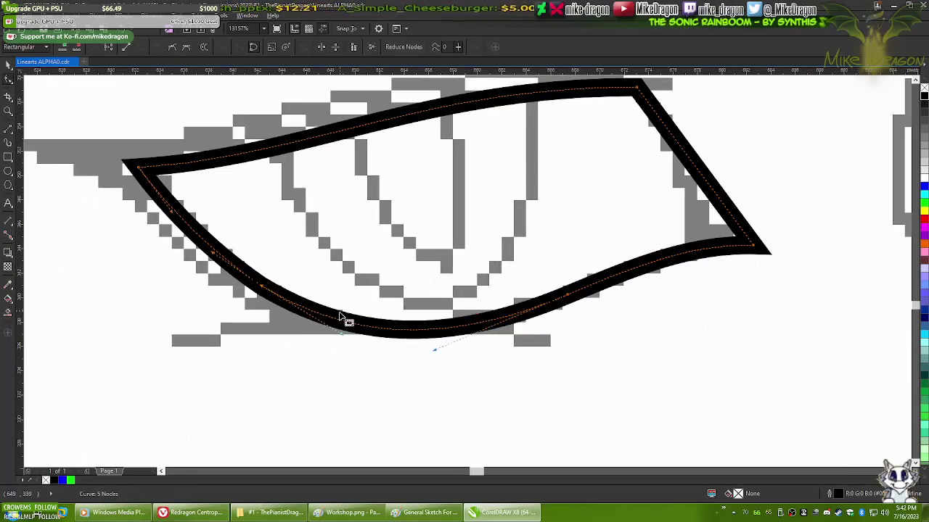
pyautogui.doubleClick(267, 292)
pyautogui.scroll(-1, 475, 276)
pyautogui.scroll(-5, 645, 308)
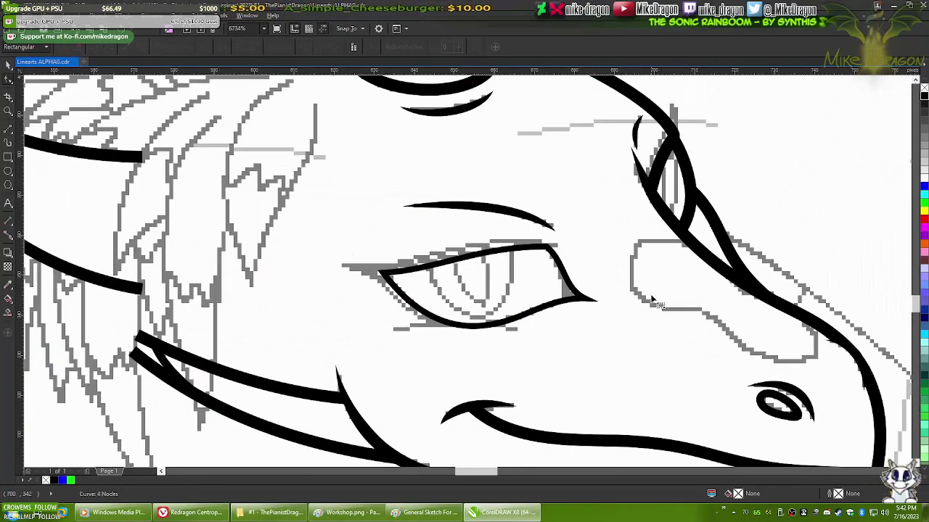
# - Refine the eye outline's upper front corner and thicken its line
pyautogui.scroll(4, 608, 269)
pyautogui.scroll(-3, 448, 249)
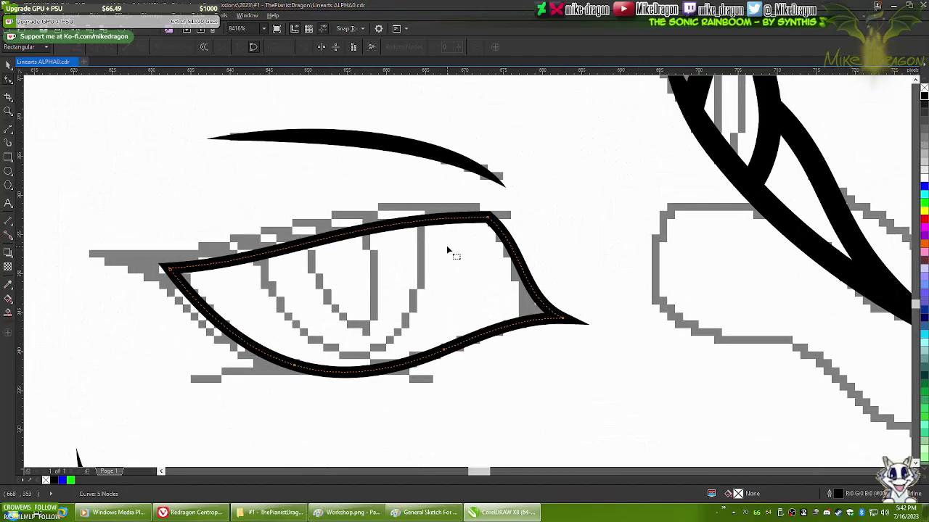
pyautogui.scroll(5, 483, 204)
pyautogui.click(483, 204)
pyautogui.scroll(-4, 489, 209)
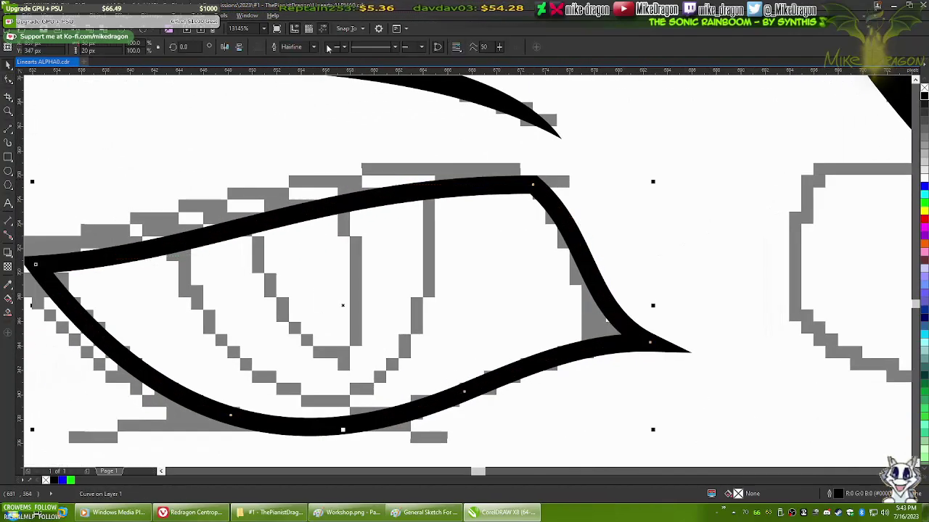
pyautogui.scroll(4, 566, 291)
pyautogui.hotkey('alt', 'Tab')
pyautogui.hotkey('alt', 'Tab')
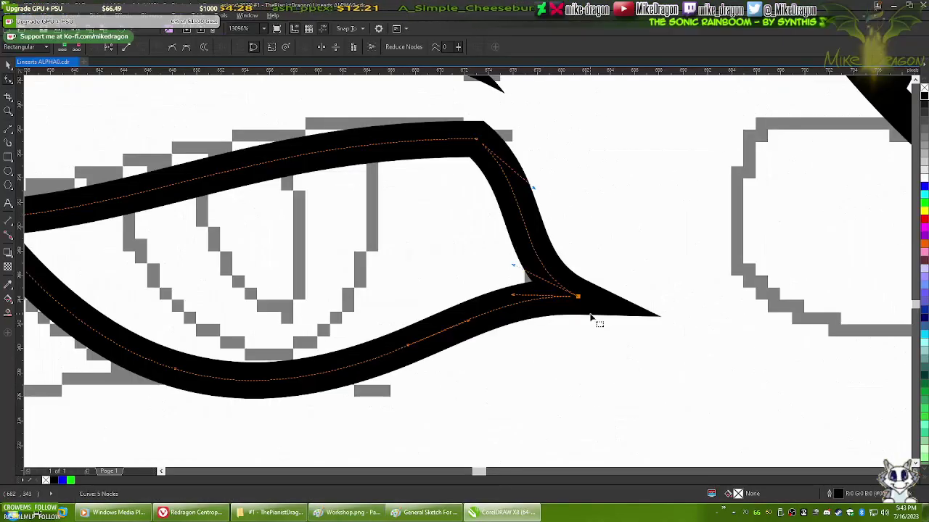
# - Pull the eye's lower front corner back and bow the front edge outward along the sketch
pyautogui.scroll(4, 533, 298)
pyautogui.scroll(-3, 533, 303)
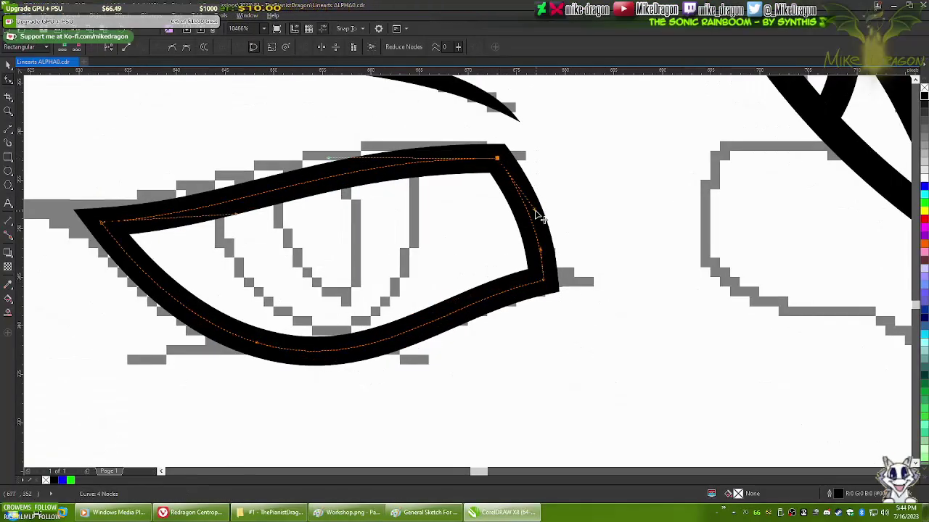
pyautogui.scroll(3, 540, 216)
pyautogui.hotkey('alt', 'Tab')
pyautogui.hotkey('alt', 'Tab')
pyautogui.scroll(-3, 523, 203)
pyautogui.moveTo(330, 194); pyautogui.dragTo(318, 187)
pyautogui.scroll(-3, 318, 187)
pyautogui.scroll(2, 318, 187)
pyautogui.scroll(1, 318, 187)
pyautogui.hotkey('alt', 'Tab')
pyautogui.hotkey('alt', 'Tab')
pyautogui.moveTo(384, 249); pyautogui.dragTo(451, 205)
pyautogui.scroll(-1, 465, 202)
# - Draw a closed eleven-node blue outline around the upper lid and the eye's pointed rear corner, ending on the lower lid
pyautogui.press('F5')
pyautogui.click(215, 223)
pyautogui.click(553, 196)
pyautogui.click(341, 47)
pyautogui.click(319, 63)
pyautogui.moveTo(539, 207); pyautogui.dragTo(537, 207)
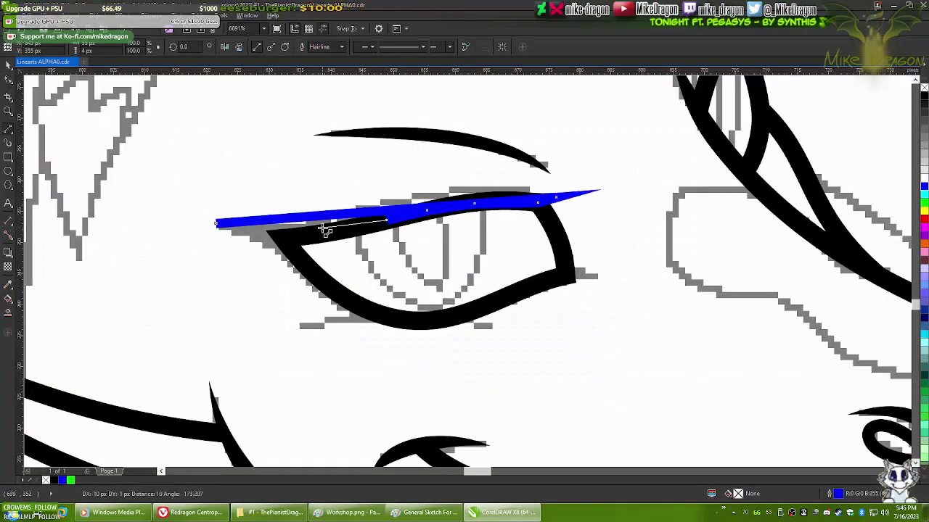
pyautogui.moveTo(281, 264); pyautogui.dragTo(276, 239)
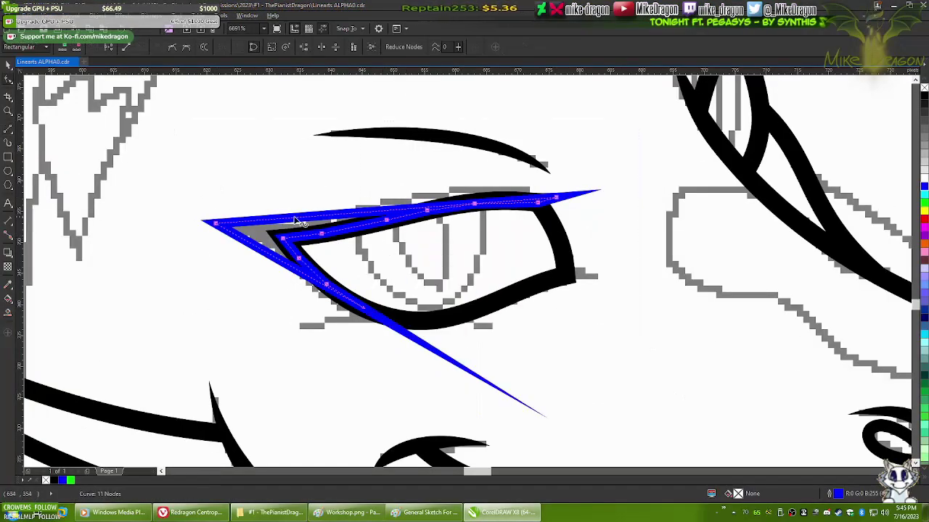
# - Bend the blue shape's long upper edge and its rear lower edge into smooth curves along the sketched lashes
pyautogui.scroll(1, 275, 221)
pyautogui.press('F10')
pyautogui.moveTo(462, 160); pyautogui.dragTo(370, 342)
pyautogui.scroll(2, 205, 230)
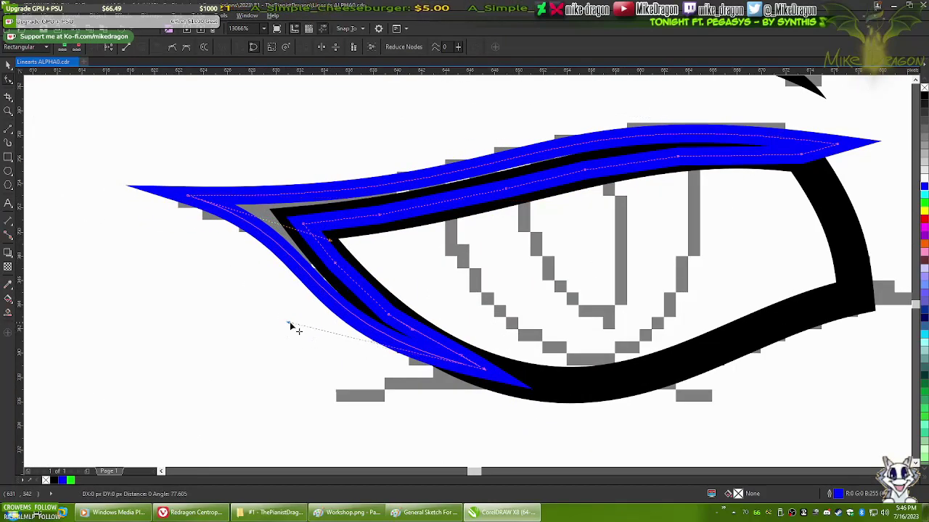
pyautogui.moveTo(317, 320); pyautogui.dragTo(474, 250)
pyautogui.scroll(5, 522, 356)
pyautogui.scroll(-7, 425, 201)
pyautogui.scroll(5, 474, 251)
pyautogui.scroll(-6, 474, 251)
pyautogui.scroll(5, 663, 255)
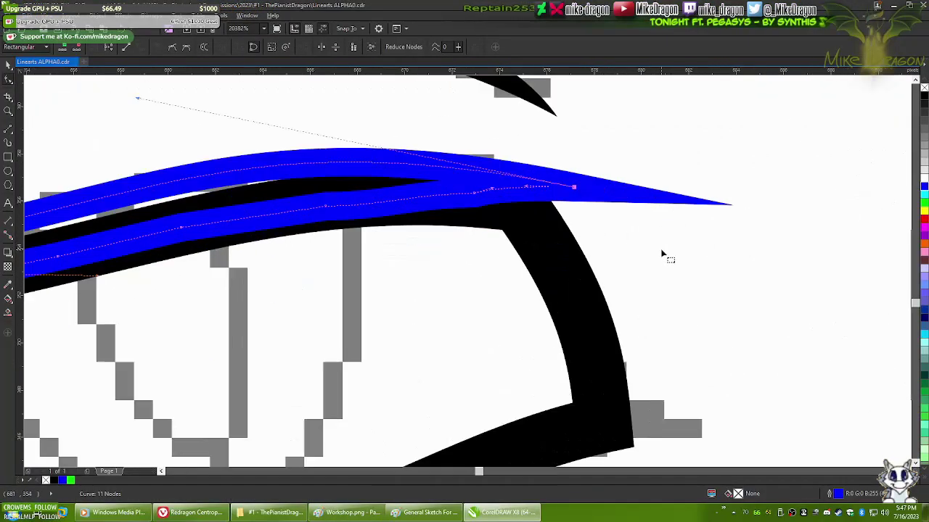
# - Round the blue lash shape's end on the lower lid and fill the shape black
pyautogui.scroll(2, 452, 238)
pyautogui.scroll(-3, 404, 174)
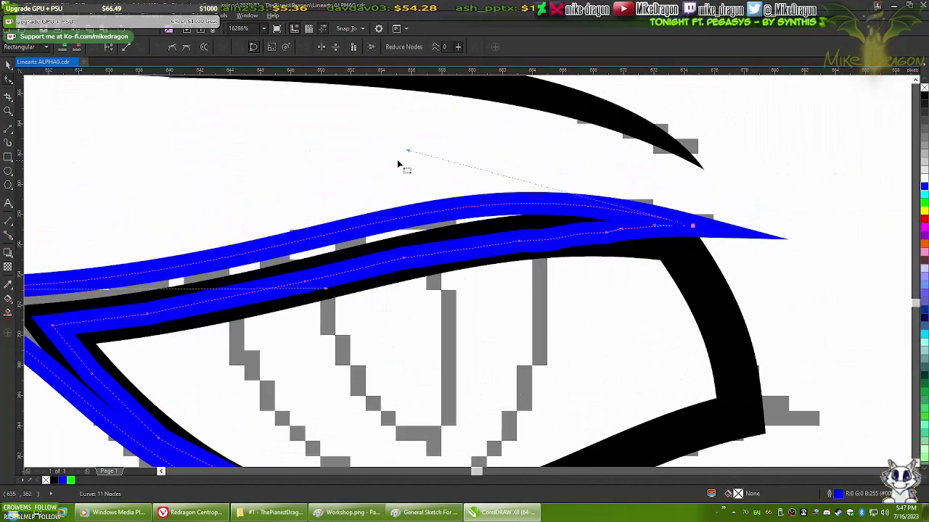
pyautogui.scroll(-2, 276, 178)
pyautogui.scroll(-2, 276, 178)
pyautogui.scroll(3, 574, 253)
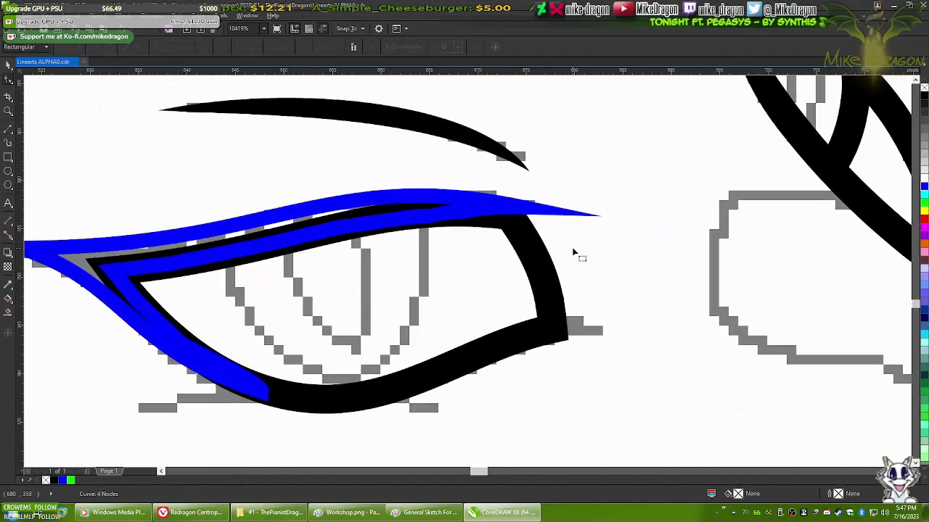
pyautogui.scroll(-2, 186, 216)
pyautogui.scroll(-3, 259, 234)
pyautogui.scroll(5, 342, 213)
# - Break the eye outline at its upper front corner to free the upper lid line from the front edge
pyautogui.click(611, 244)
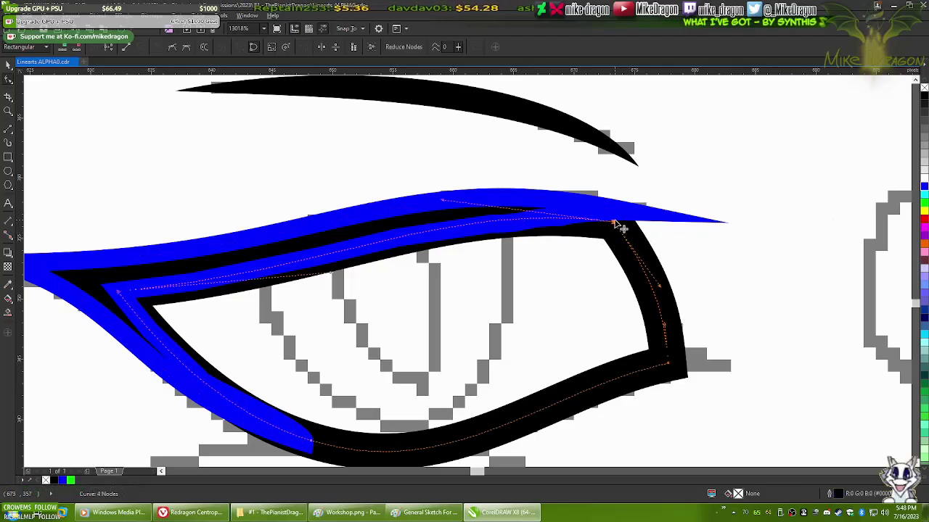
pyautogui.scroll(-3, 528, 174)
pyautogui.scroll(5, 528, 174)
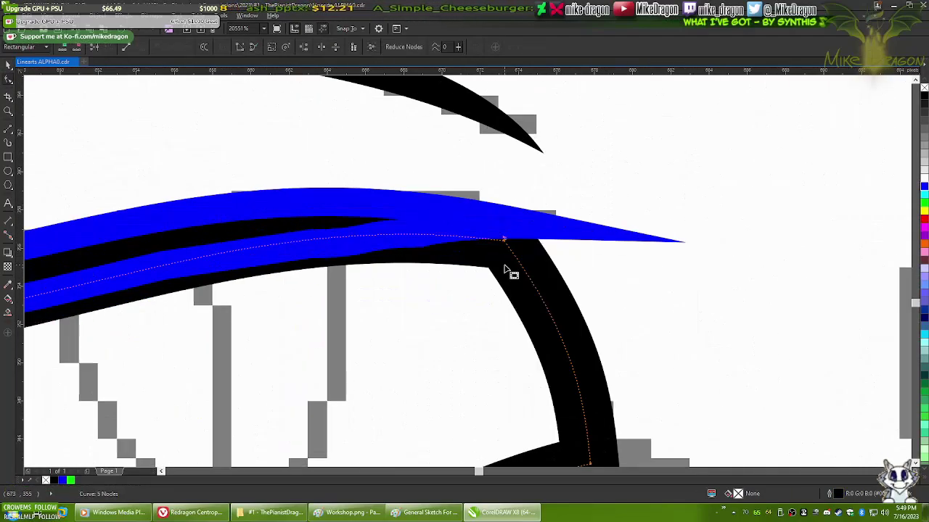
pyautogui.scroll(-2, 612, 222)
pyautogui.scroll(2, 622, 166)
pyautogui.scroll(-2, 556, 213)
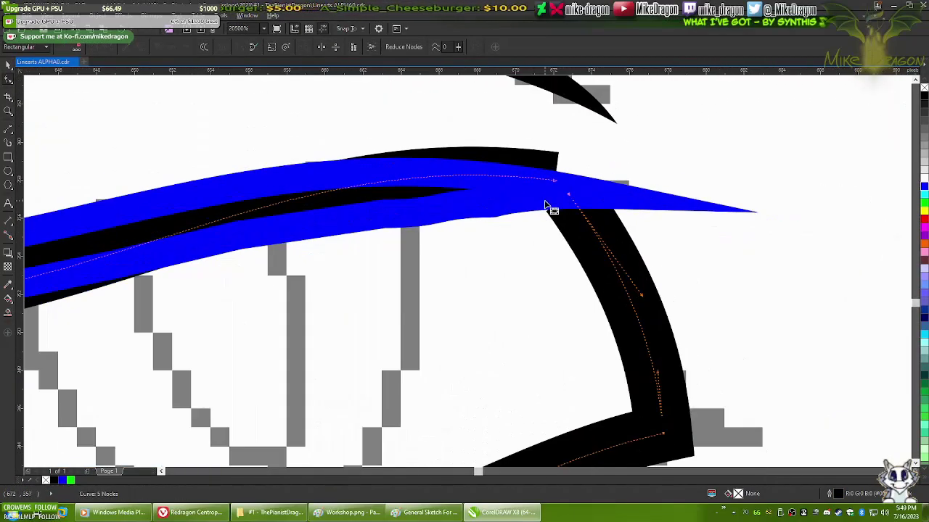
# - Lay a green line between the eye's two upper corners and bend it into a gentle S along the upper lid
pyautogui.scroll(-1, 320, 242)
pyautogui.scroll(-2, 319, 242)
pyautogui.scroll(3, 527, 230)
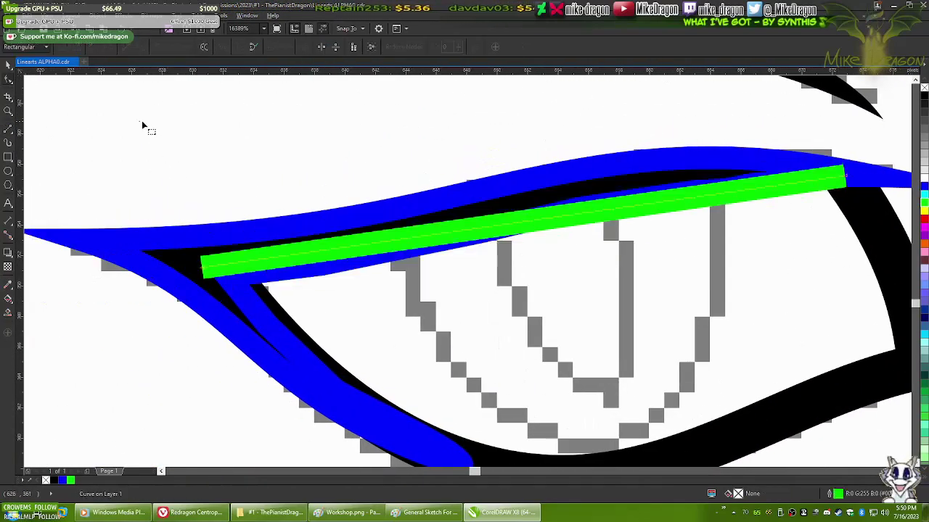
pyautogui.scroll(-3, 480, 212)
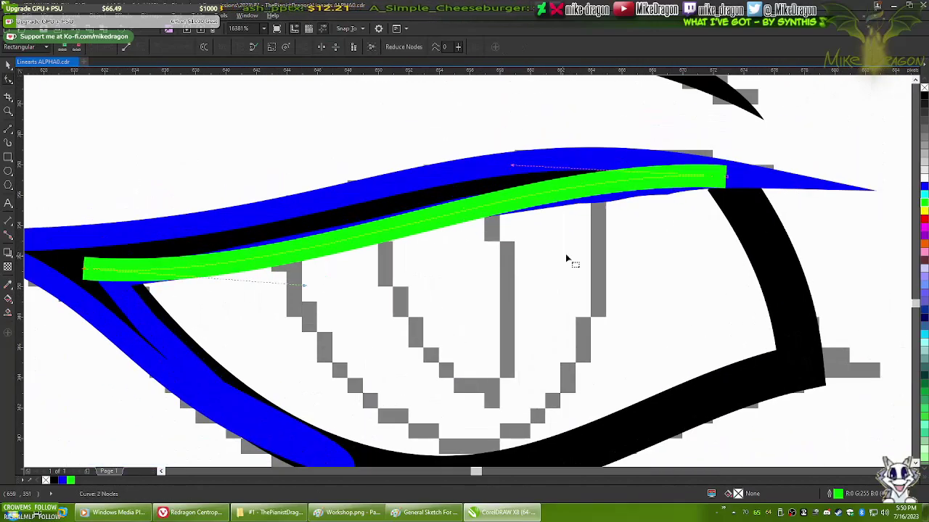
pyautogui.click(341, 512)
pyautogui.click(503, 512)
pyautogui.scroll(3, 667, 171)
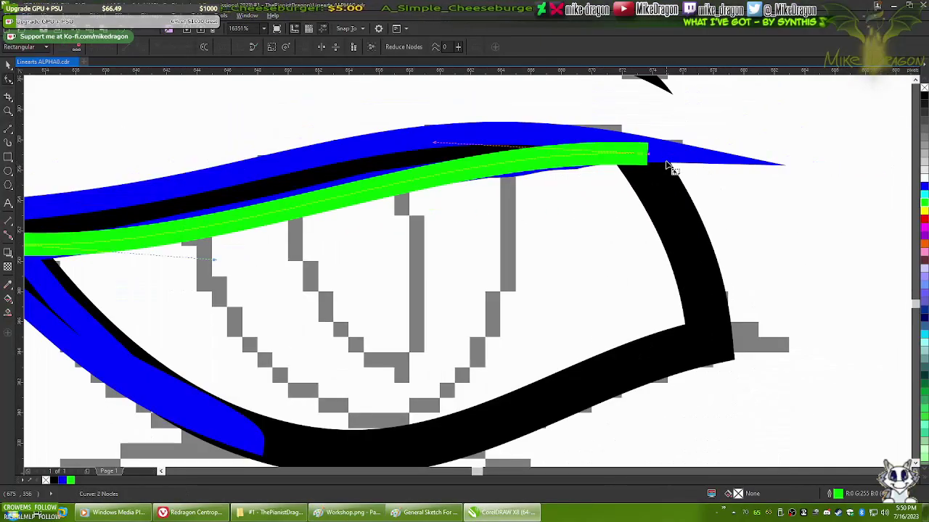
# - Fit the green line and blue lash shape to the upper lid, and recolour both pieces black
pyautogui.scroll(-2, 589, 143)
pyautogui.scroll(2, 653, 149)
pyautogui.scroll(-3, 297, 205)
pyautogui.scroll(2, 145, 208)
pyautogui.scroll(-4, 366, 239)
pyautogui.scroll(6, 404, 200)
pyautogui.scroll(-4, 438, 246)
pyautogui.scroll(2, 508, 182)
pyautogui.scroll(-3, 471, 269)
pyautogui.scroll(-2, 505, 248)
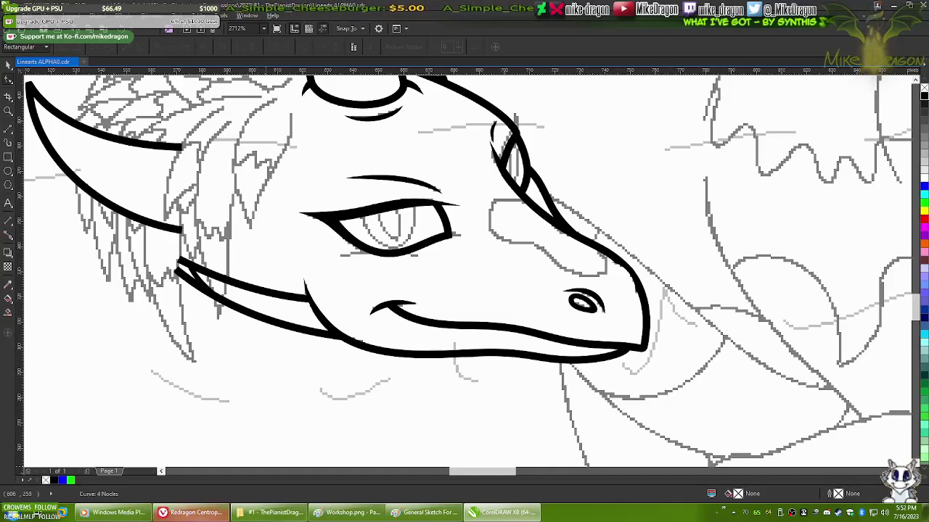
# - Examine the eye and its lashes in the finished Braveheart artwork in the browser, and return to CorelDRAW
pyautogui.click(193, 512)
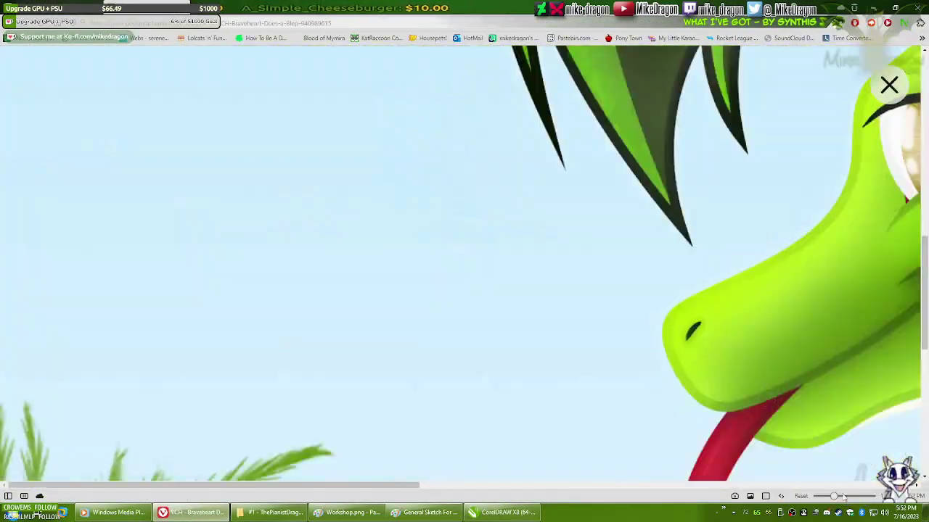
pyautogui.click(473, 266)
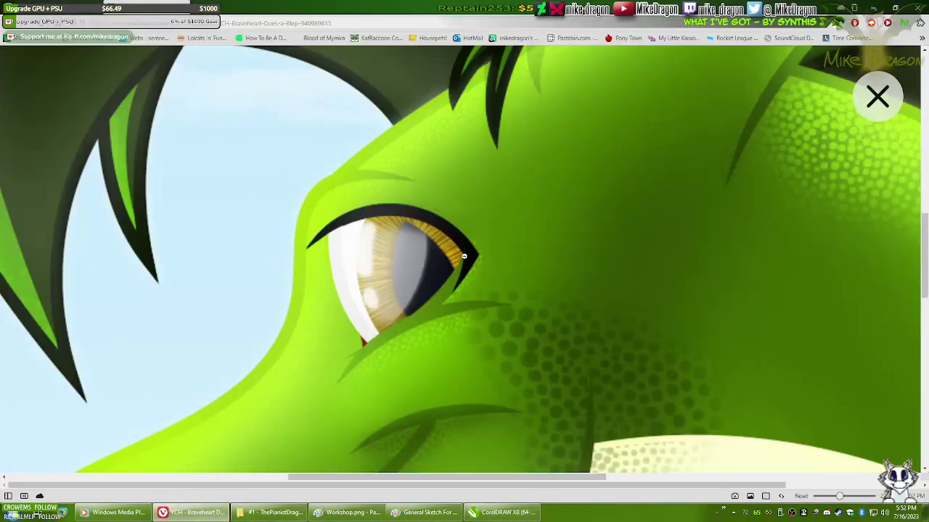
pyautogui.click(518, 517)
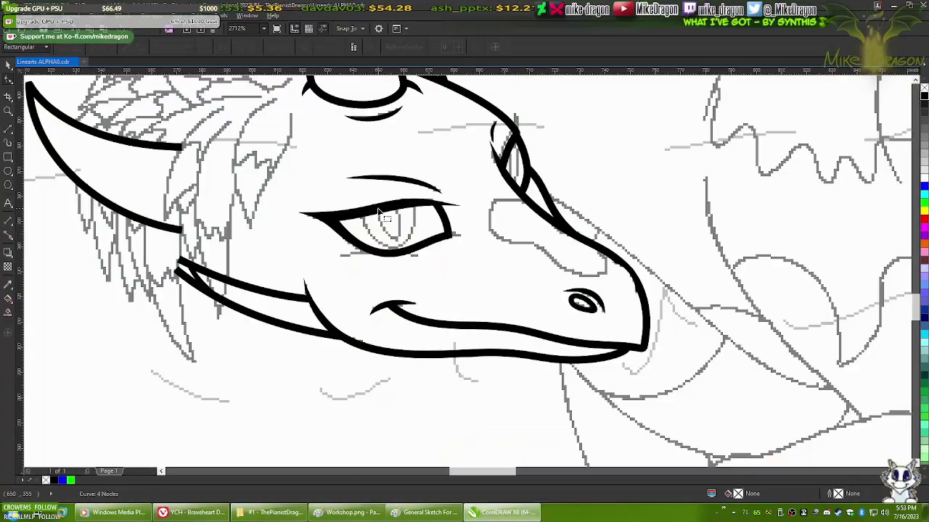
# - Adjust the curve of the black lash shape's upper edge along the upper lid
pyautogui.scroll(3, 586, 198)
pyautogui.click(587, 199)
pyautogui.scroll(2, 587, 198)
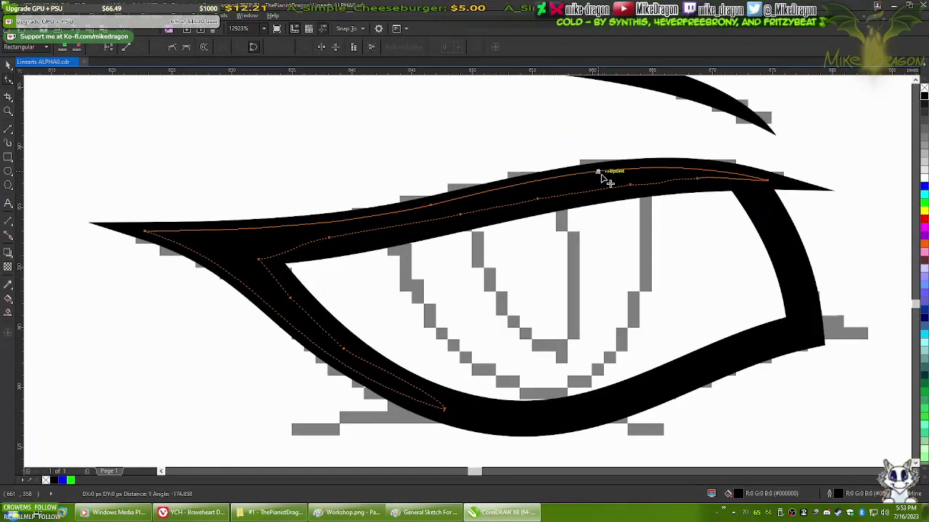
pyautogui.scroll(-3, 508, 218)
pyautogui.scroll(3, 437, 276)
pyautogui.scroll(-3, 380, 242)
pyautogui.scroll(3, 434, 173)
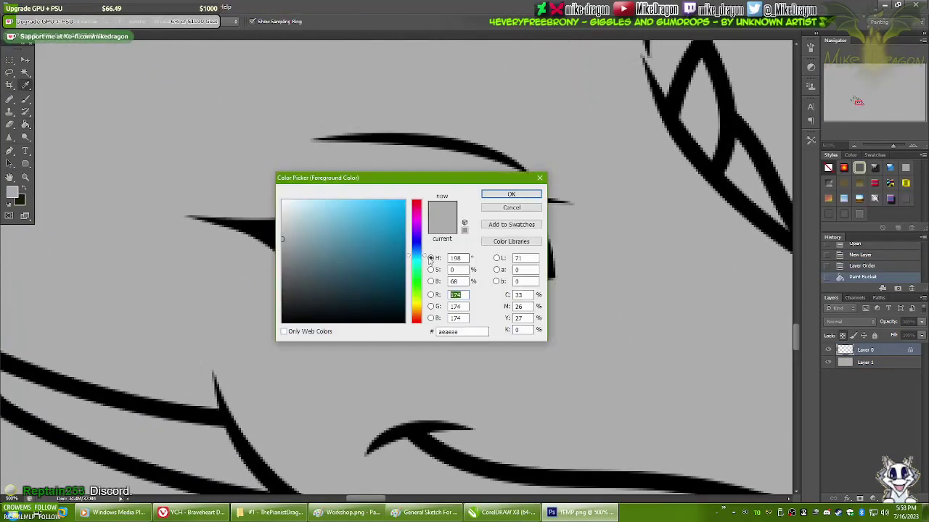
# - Paint the eye outline's front edge white and its lower lid green in Photoshop, keeping the upper lash black
pyautogui.click(283, 201)
pyautogui.click(511, 194)
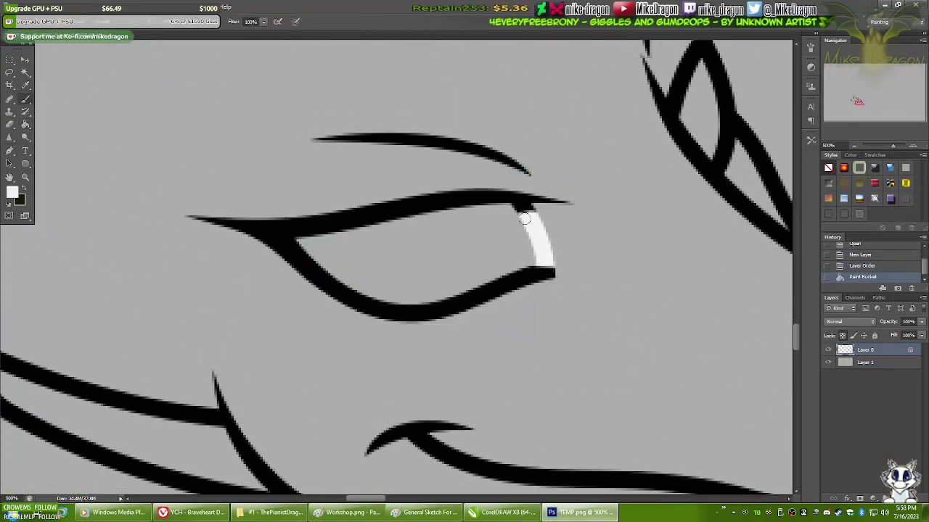
pyautogui.moveTo(510, 213); pyautogui.dragTo(516, 203)
pyautogui.press('x')
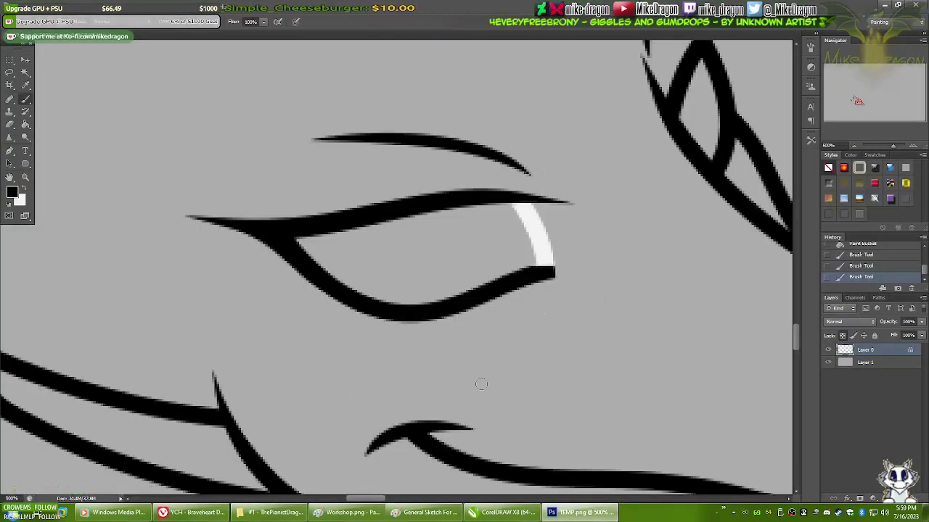
pyautogui.click(12, 192)
pyautogui.press('Return')
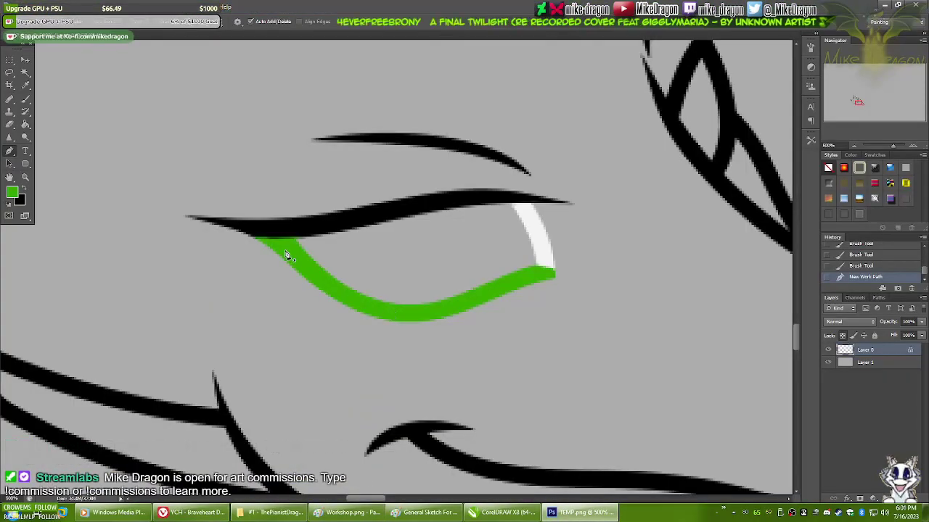
# - Draw a closed path over the rear half of the green lower lid and curve its edges to a taper
pyautogui.click(400, 303)
pyautogui.keyDown('alt'); pyautogui.click(401, 305); pyautogui.keyUp('alt')
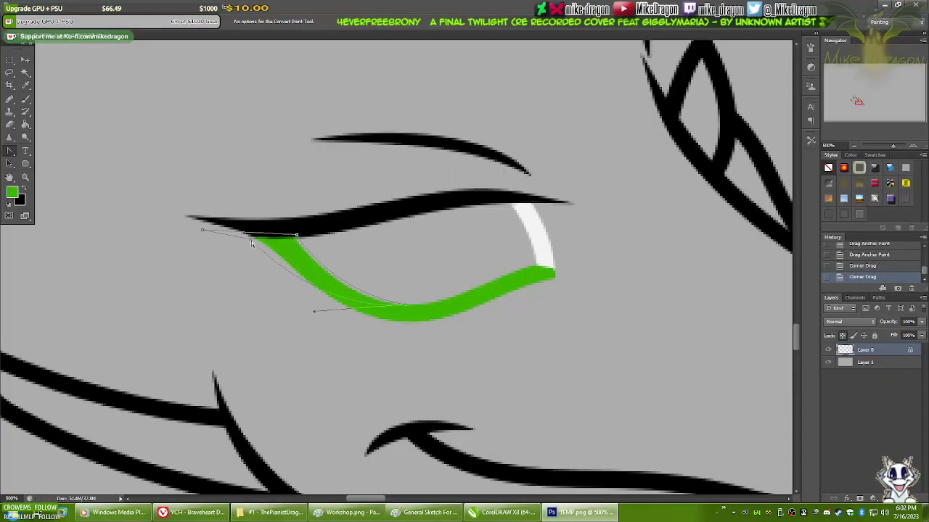
pyautogui.moveTo(251, 242); pyautogui.dragTo(256, 241)
# - Try turning the path into a selection and painting the enclosed lower lid black, and undo it back to the path
pyautogui.hotkey('ctrl', 'Return')
pyautogui.press('b')
pyautogui.press('x')
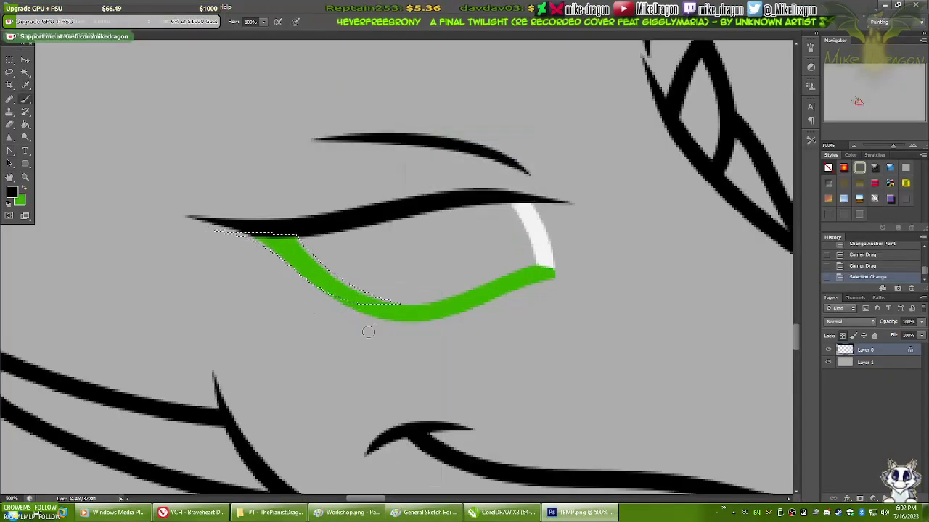
pyautogui.moveTo(317, 273); pyautogui.dragTo(257, 238)
pyautogui.scroll(-3, 317, 273)
pyautogui.scroll(3, 378, 327)
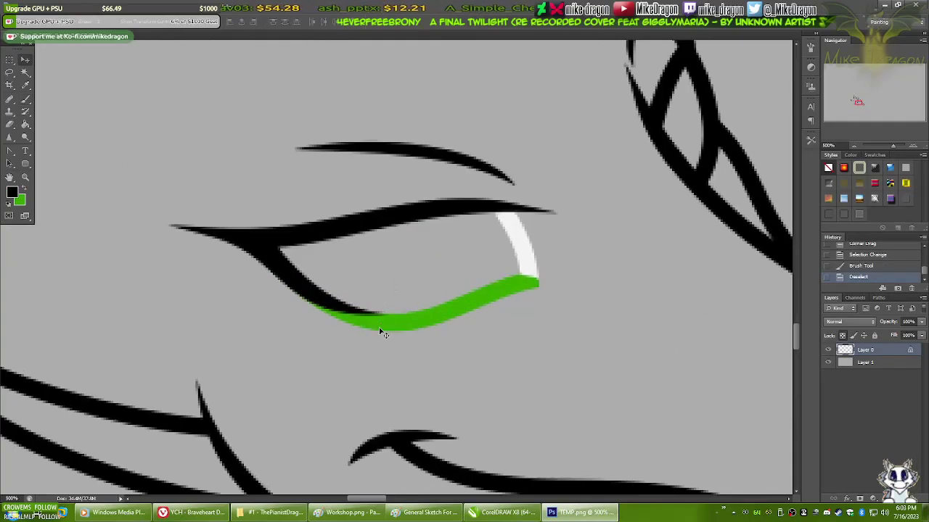
pyautogui.hotkey('ctrl', 'alt', 'z')
pyautogui.hotkey('ctrl', 'alt', 'z')
# - Reshape the curves of the lower-lid path, turn it into a selection and paint the green lid's rear outer edge black
pyautogui.click(12, 152)
pyautogui.scroll(1, 474, 287)
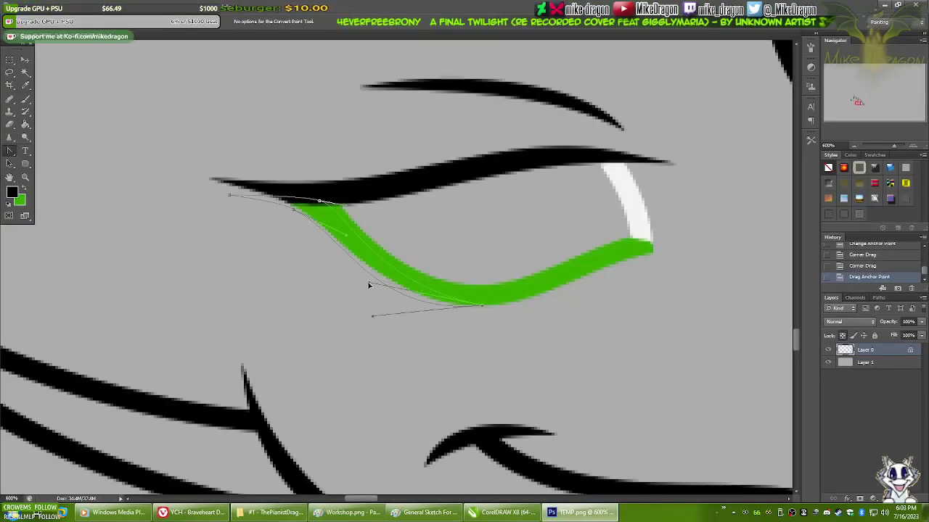
pyautogui.rightClick(344, 231)
pyautogui.click(411, 305)
pyautogui.press('Return')
pyautogui.press('b')
pyautogui.moveTo(305, 199); pyautogui.dragTo(507, 315)
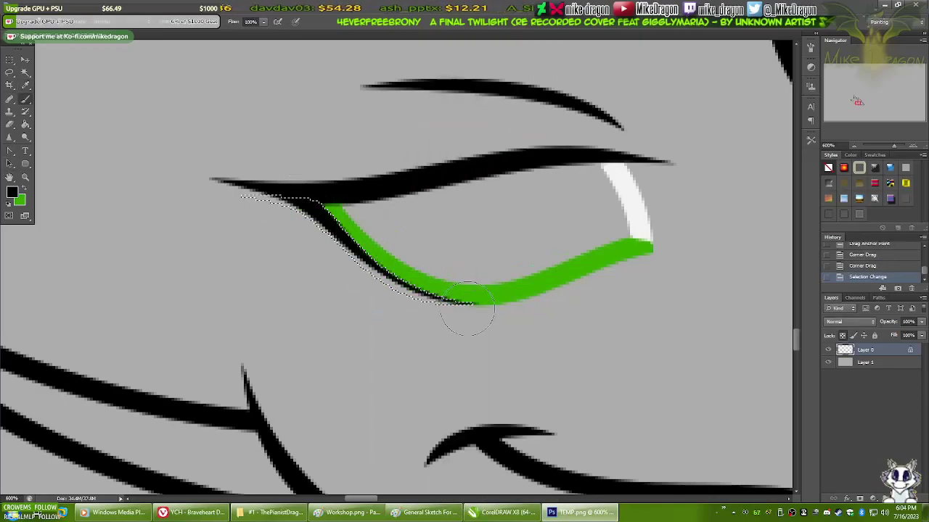
pyautogui.scroll(-1, 372, 295)
pyautogui.hotkey('ctrl', 'd')
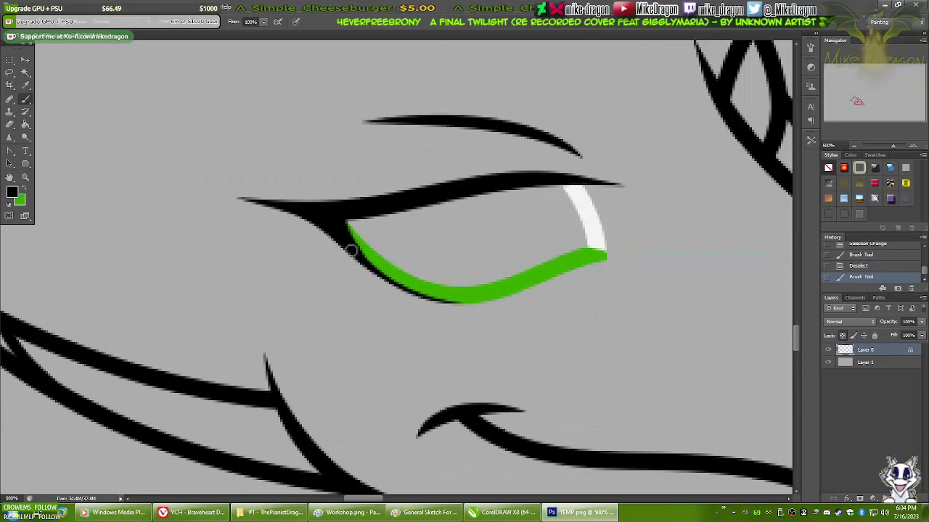
pyautogui.scroll(-4, 367, 270)
pyautogui.scroll(1, 366, 270)
# - Switch to CorelDRAW and draw a closed four-node path at the front corner of the blue eye outline
pyautogui.hotkey('alt', 'Tab')
pyautogui.hotkey('alt', 'Tab')
pyautogui.hotkey('alt', 'Tab')
pyautogui.hotkey('alt', 'Tab')
pyautogui.hotkey('alt', 'Tab')
pyautogui.scroll(-8, 464, 276)
pyautogui.scroll(12, 518, 336)
pyautogui.click(553, 304)
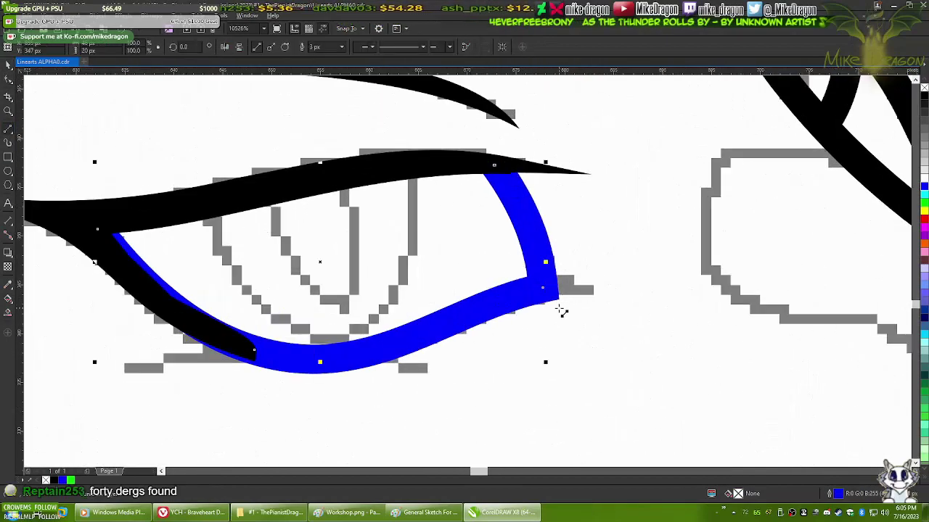
pyautogui.moveTo(544, 252); pyautogui.dragTo(573, 283)
pyautogui.scroll(2, 507, 296)
pyautogui.moveTo(508, 296); pyautogui.dragTo(544, 266)
# - Curve the upper and lower edges of the front corner shape so that they sweep into its outward-pointing tip
pyautogui.press('F10')
pyautogui.scroll(2, 519, 296)
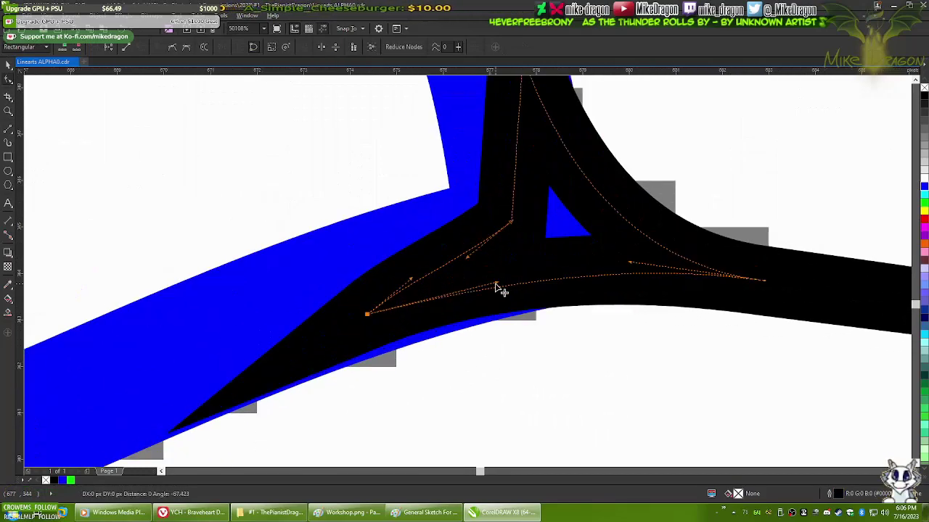
pyautogui.scroll(-5, 498, 280)
pyautogui.scroll(3, 495, 266)
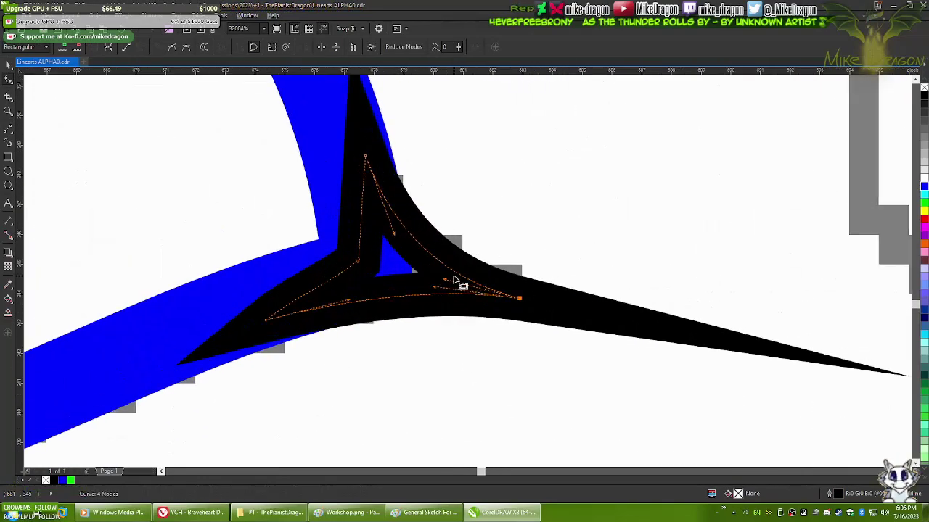
# - Fill the corner shape solid black without an outline and extend its upper and lower-lid tips along the blue eye outline
pyautogui.scroll(3, 460, 284)
pyautogui.moveTo(304, 363); pyautogui.dragTo(269, 406)
pyautogui.moveTo(428, 158); pyautogui.dragTo(435, 93)
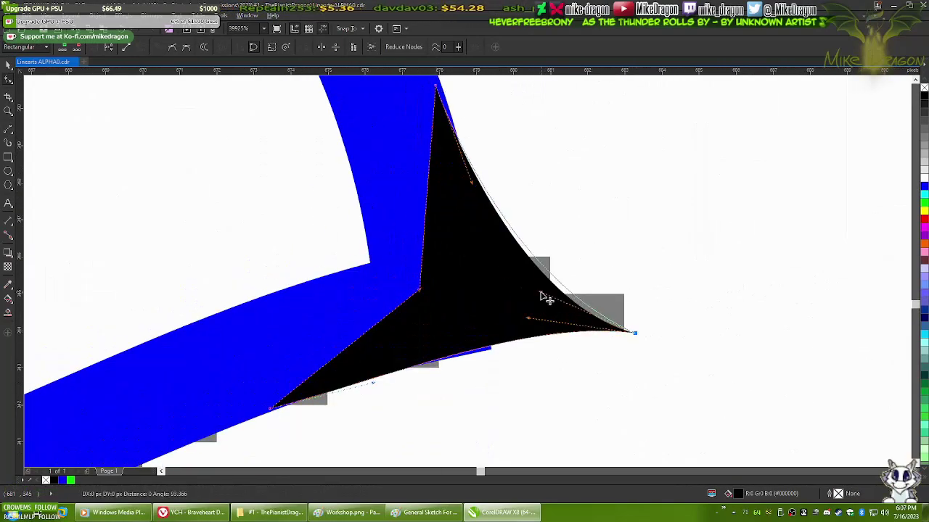
# - Align the black corner shape's upper tip and curve with the outer edge of the blue eye outline
pyautogui.scroll(-1, 361, 340)
pyautogui.scroll(1, 510, 289)
pyautogui.scroll(-3, 384, 128)
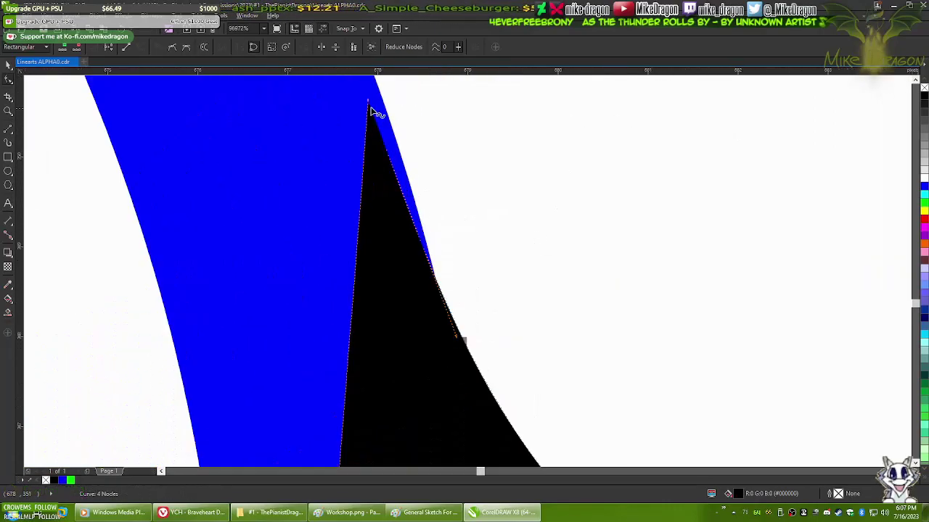
pyautogui.scroll(4, 434, 188)
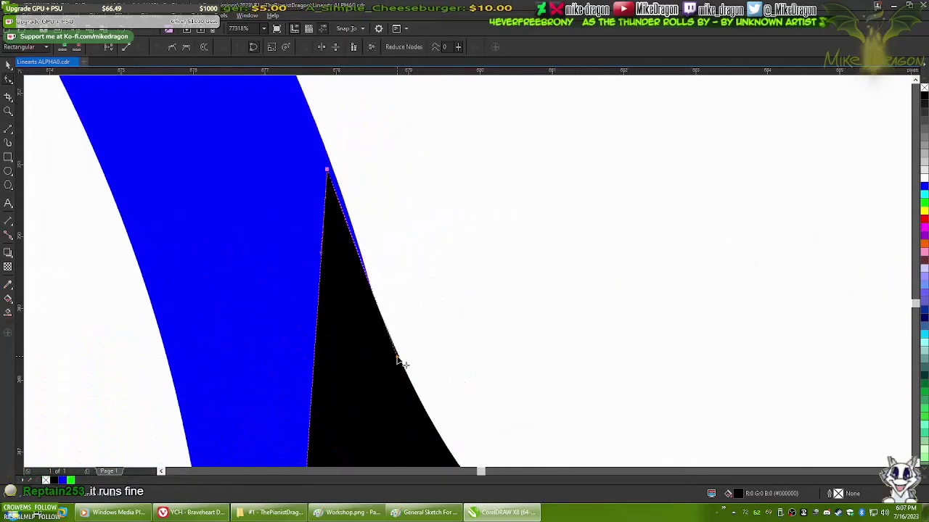
pyautogui.scroll(-1, 402, 363)
pyautogui.scroll(-1, 460, 305)
pyautogui.scroll(-1, 473, 207)
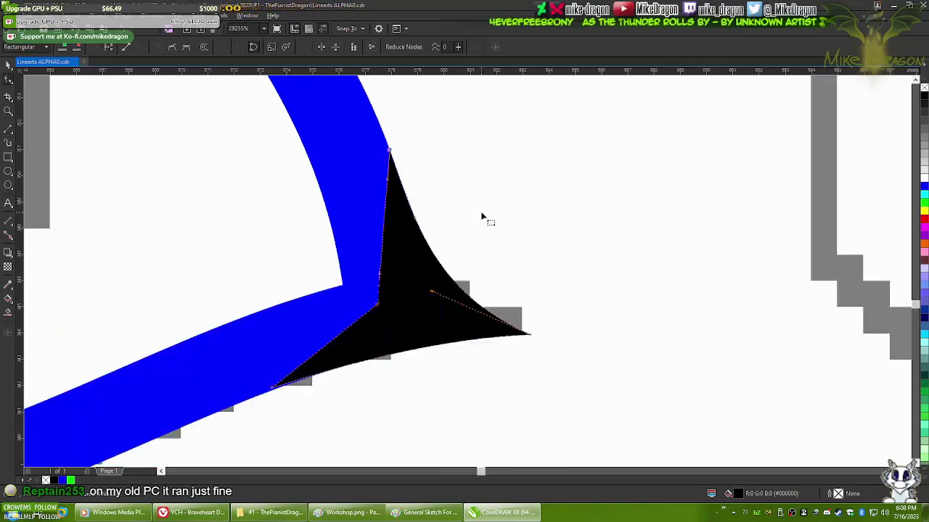
pyautogui.scroll(-1, 457, 320)
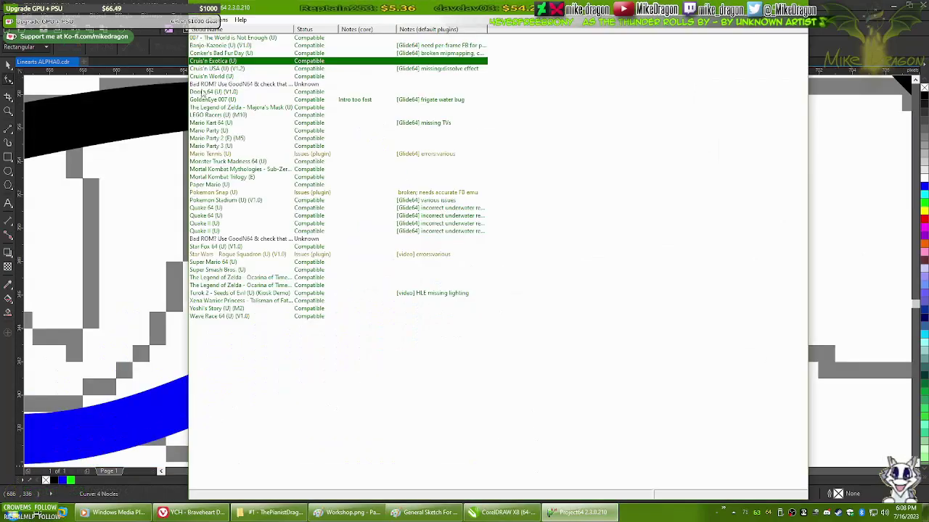